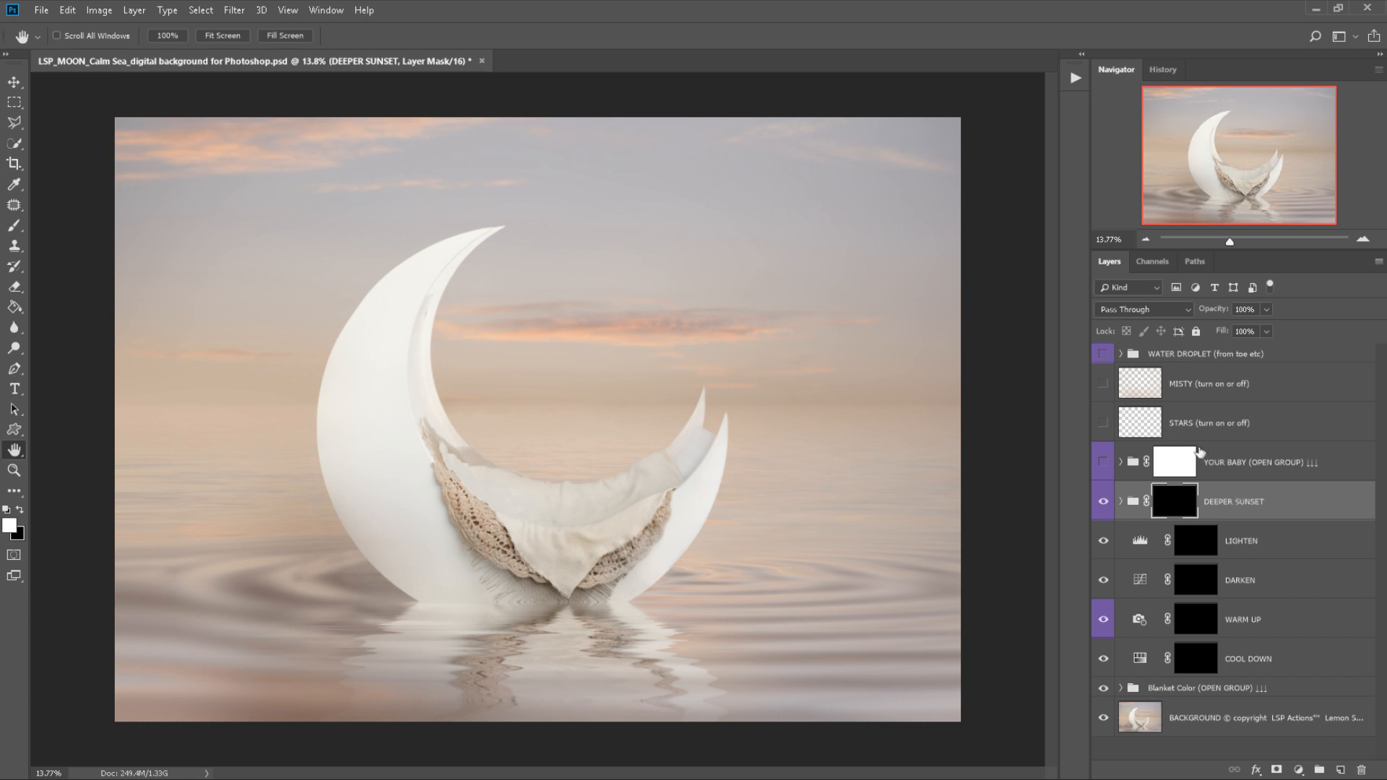
# Preview the MISTY overlay by showing and hiding it, leaving both the STARS and MISTY layers off.
pyautogui.click(1145, 428)
pyautogui.click(1101, 432)
pyautogui.click(1102, 432)
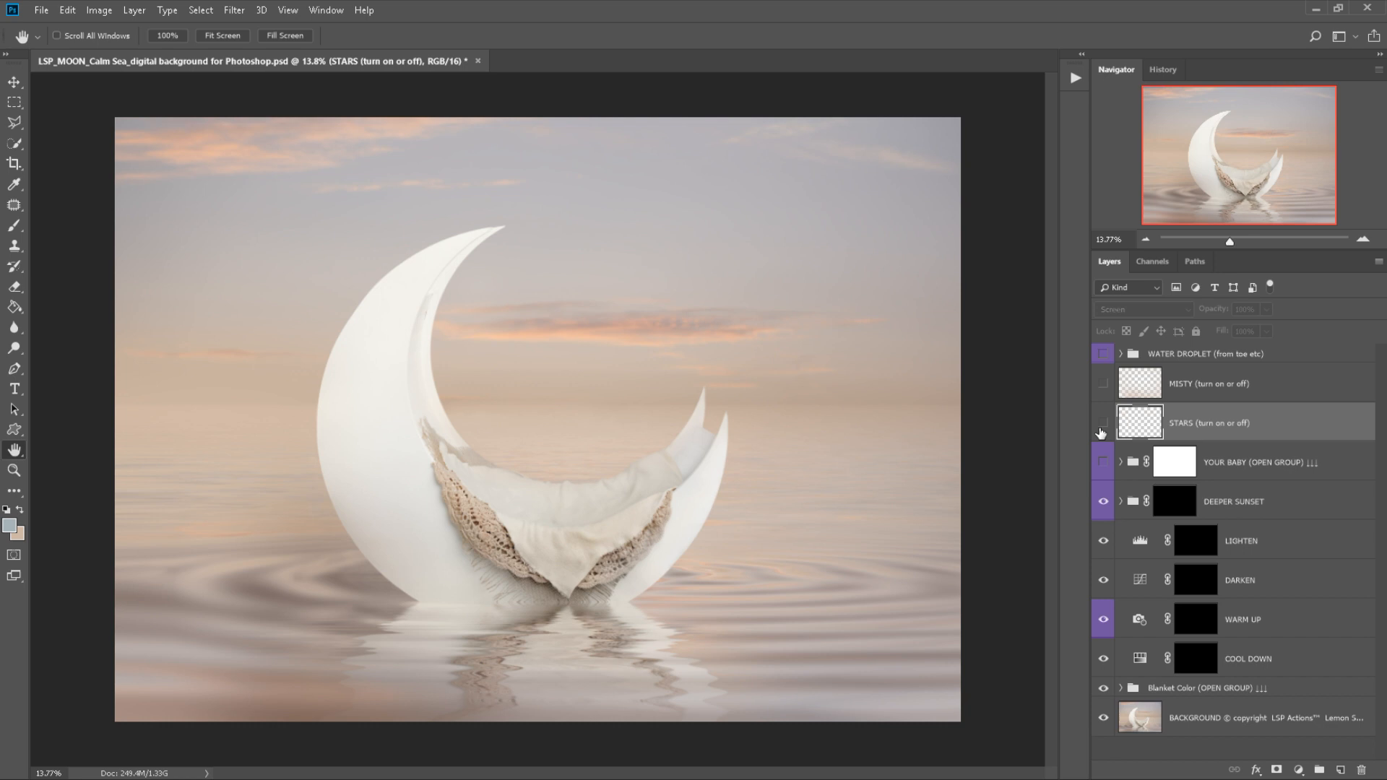
pyautogui.click(1103, 384)
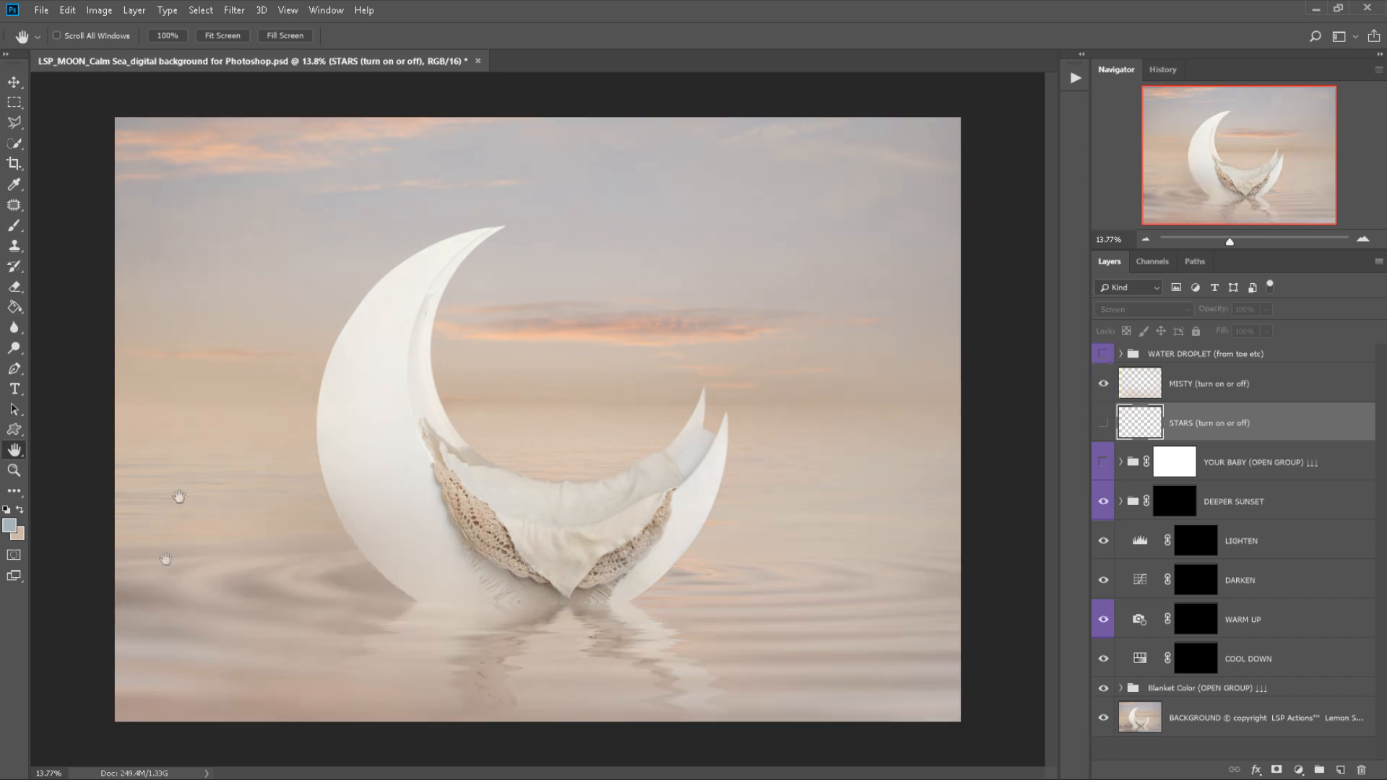
pyautogui.click(1103, 384)
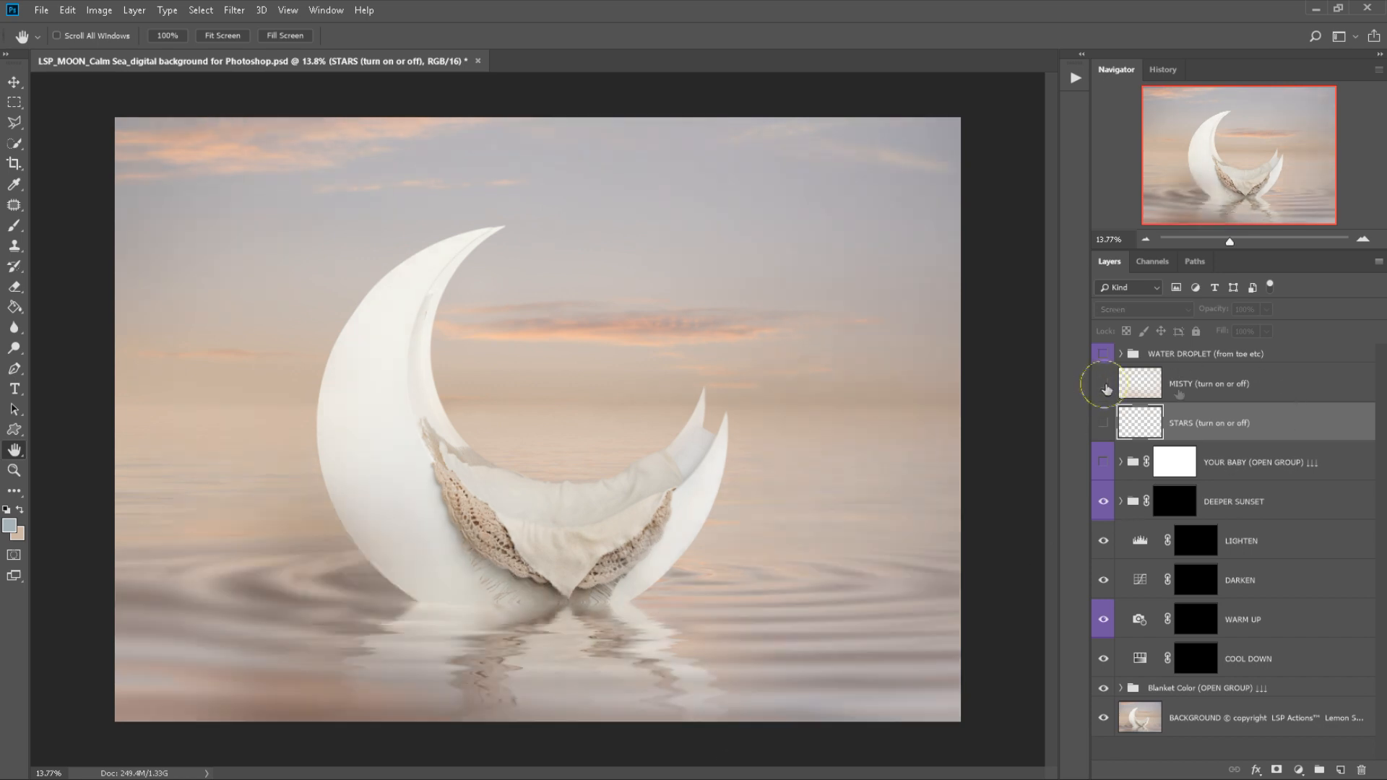
pyautogui.click(1298, 770)
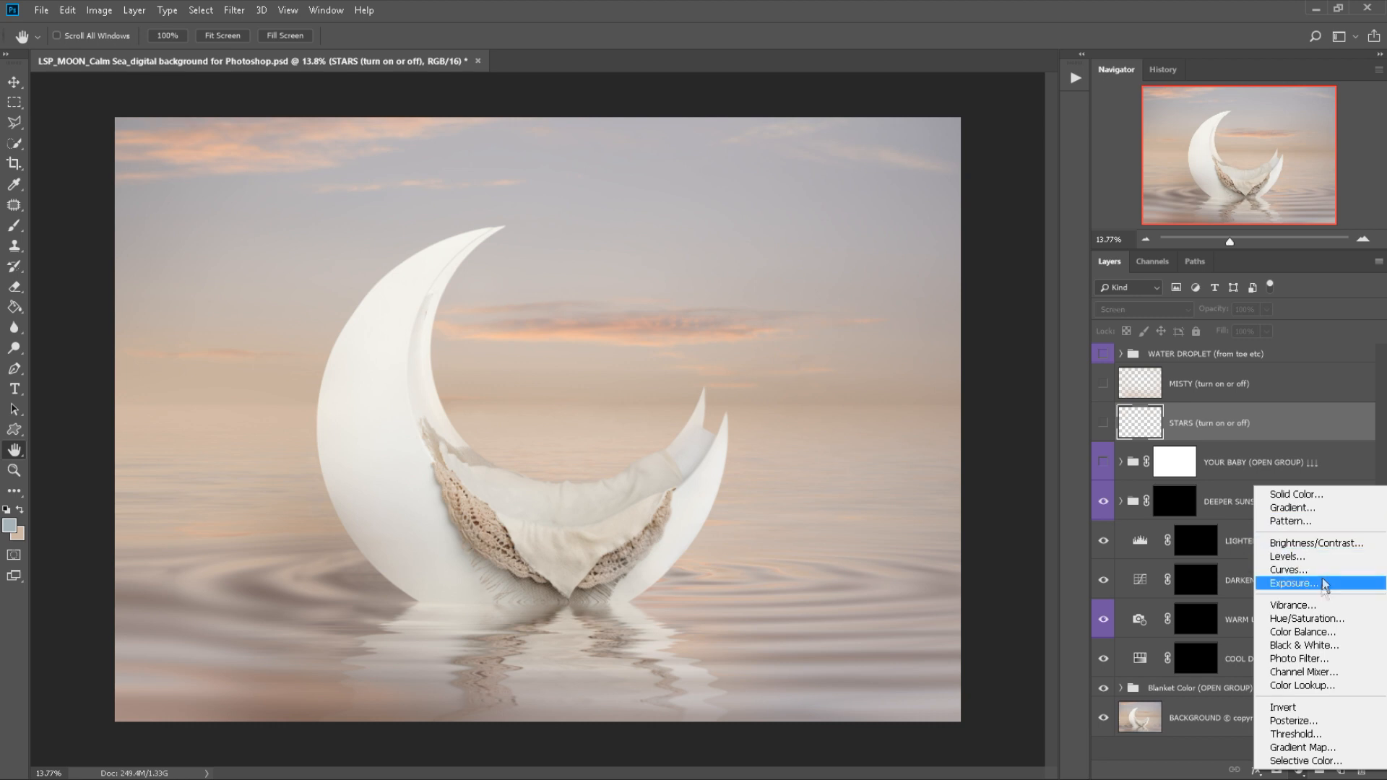
pyautogui.click(1258, 429)
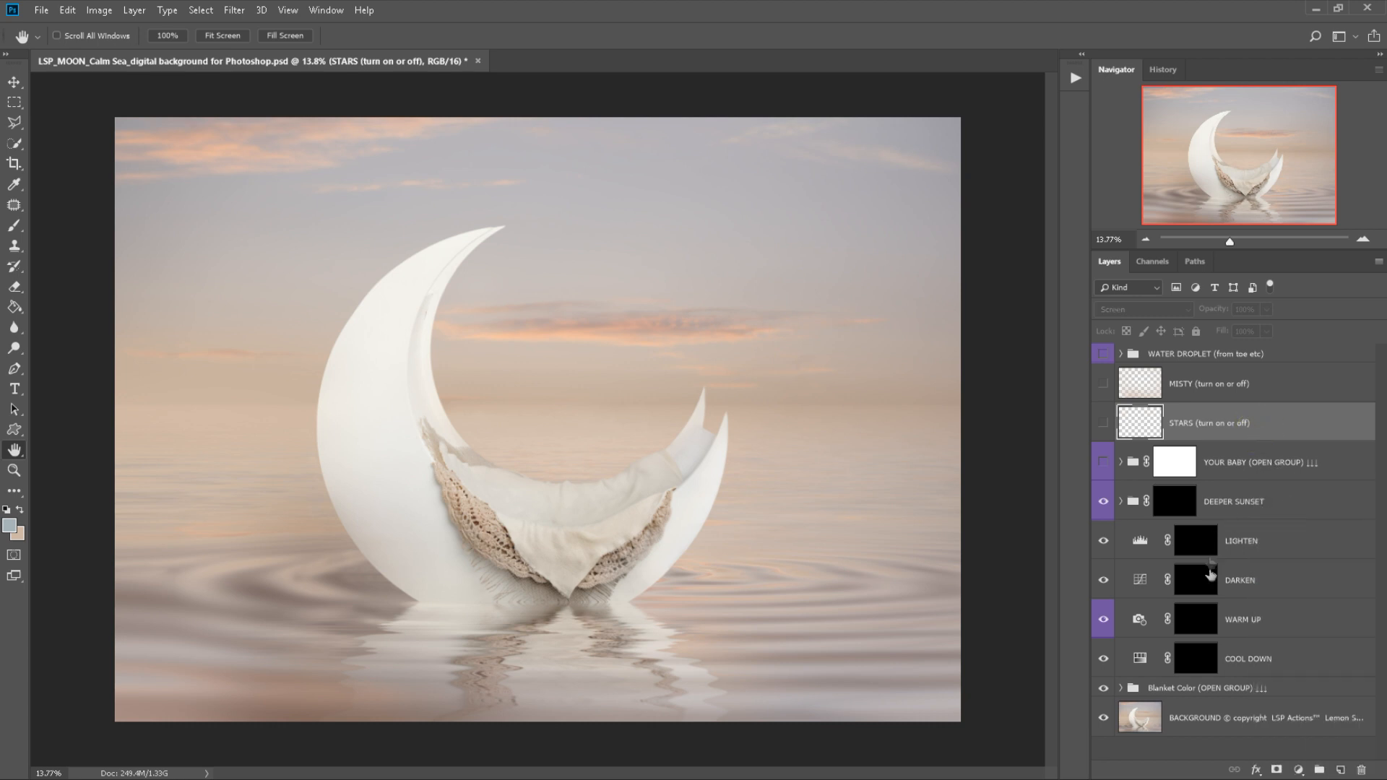
# Preview the WARM UP, COOL DOWN, LIGHTEN and DEEPER SUNSET effects by temporarily disabling and re-enabling their layer masks.
pyautogui.keyDown('shift'); pyautogui.click(1201, 630); pyautogui.keyUp('shift')
pyautogui.keyDown('shift'); pyautogui.click(1208, 622); pyautogui.keyUp('shift')
pyautogui.keyDown('shift'); pyautogui.click(1200, 663); pyautogui.keyUp('shift')
pyautogui.keyDown('shift'); pyautogui.click(1198, 664); pyautogui.keyUp('shift')
pyautogui.keyDown('shift'); pyautogui.click(1195, 546); pyautogui.keyUp('shift')
pyautogui.keyDown('shift'); pyautogui.click(1195, 546); pyautogui.keyUp('shift')
pyautogui.keyDown('shift'); pyautogui.click(1175, 505); pyautogui.keyUp('shift')
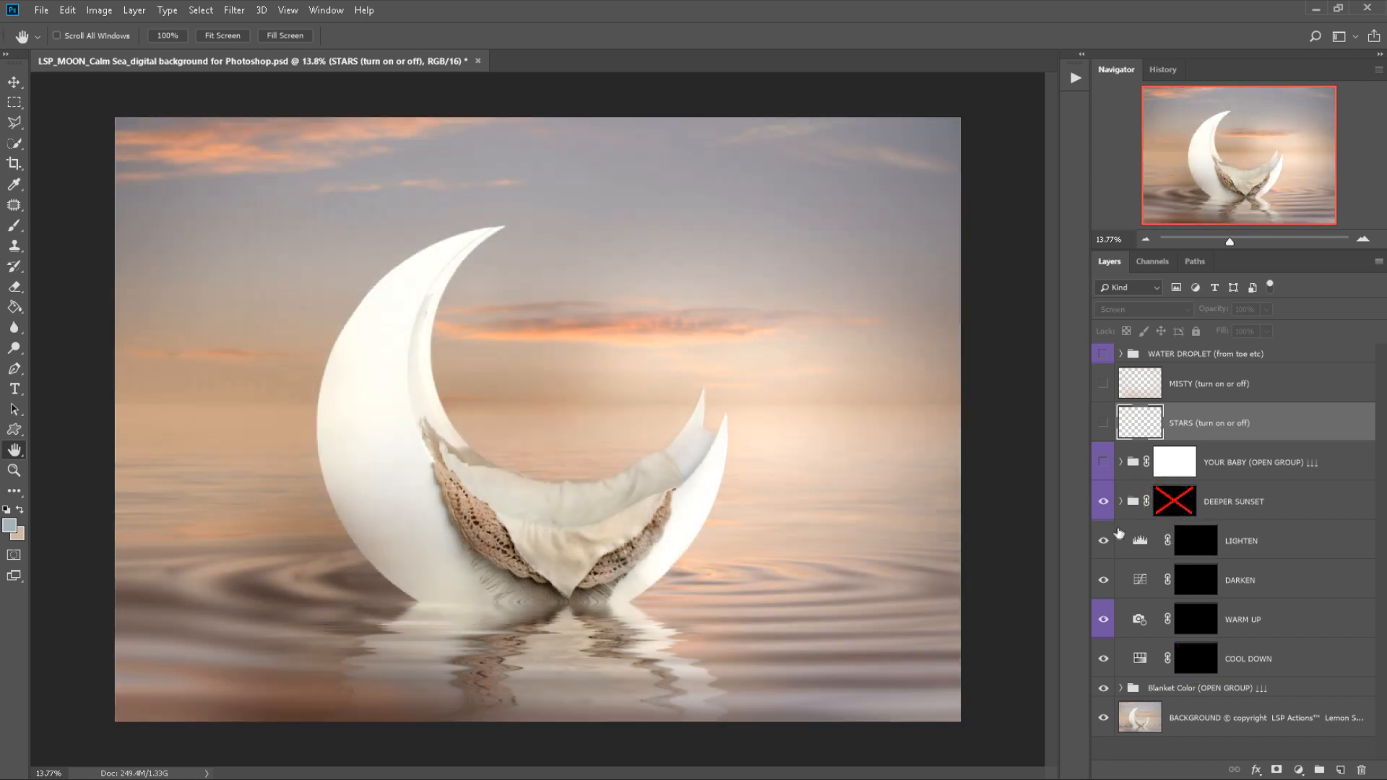
pyautogui.keyDown('shift'); pyautogui.click(1172, 506); pyautogui.keyUp('shift')
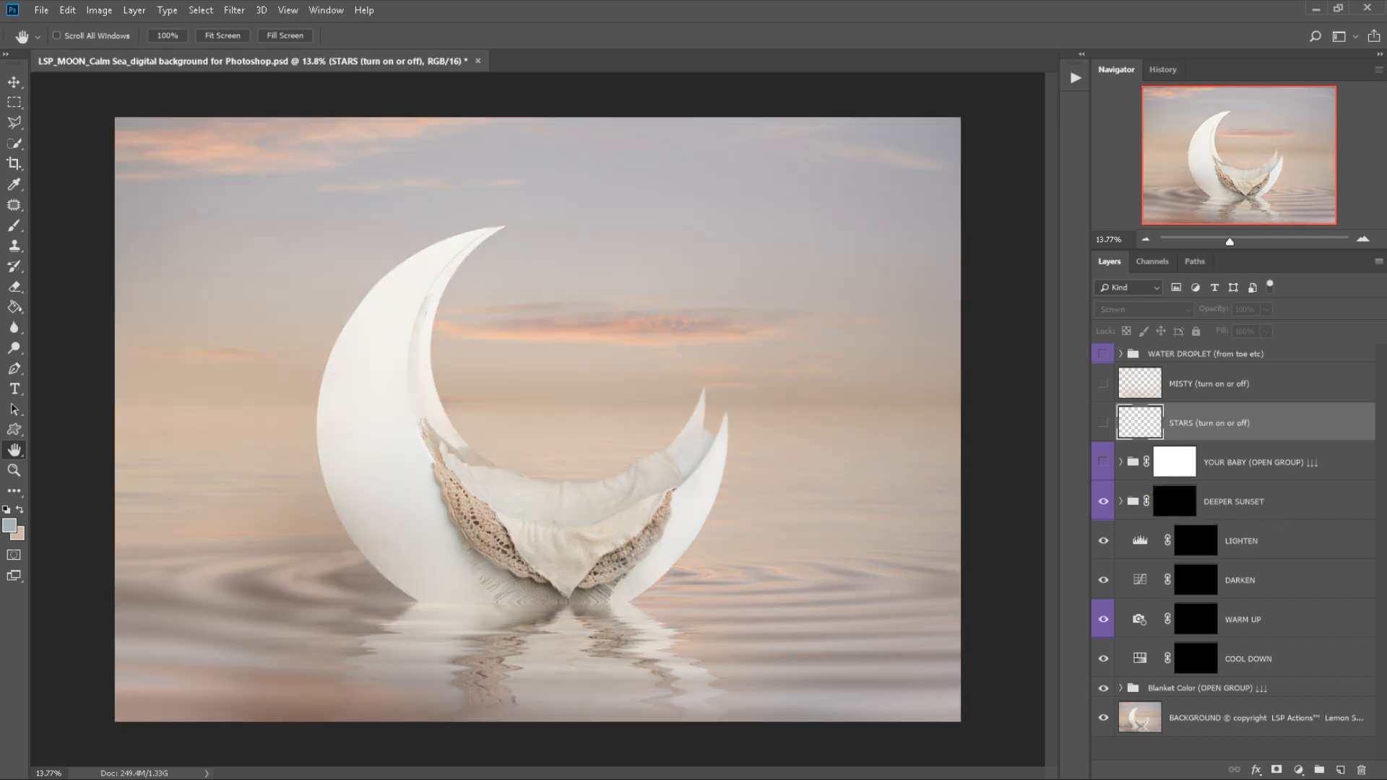
# View the open newborn photo document and return to the moon background document.
pyautogui.hotkey('ctrl', 'Tab')
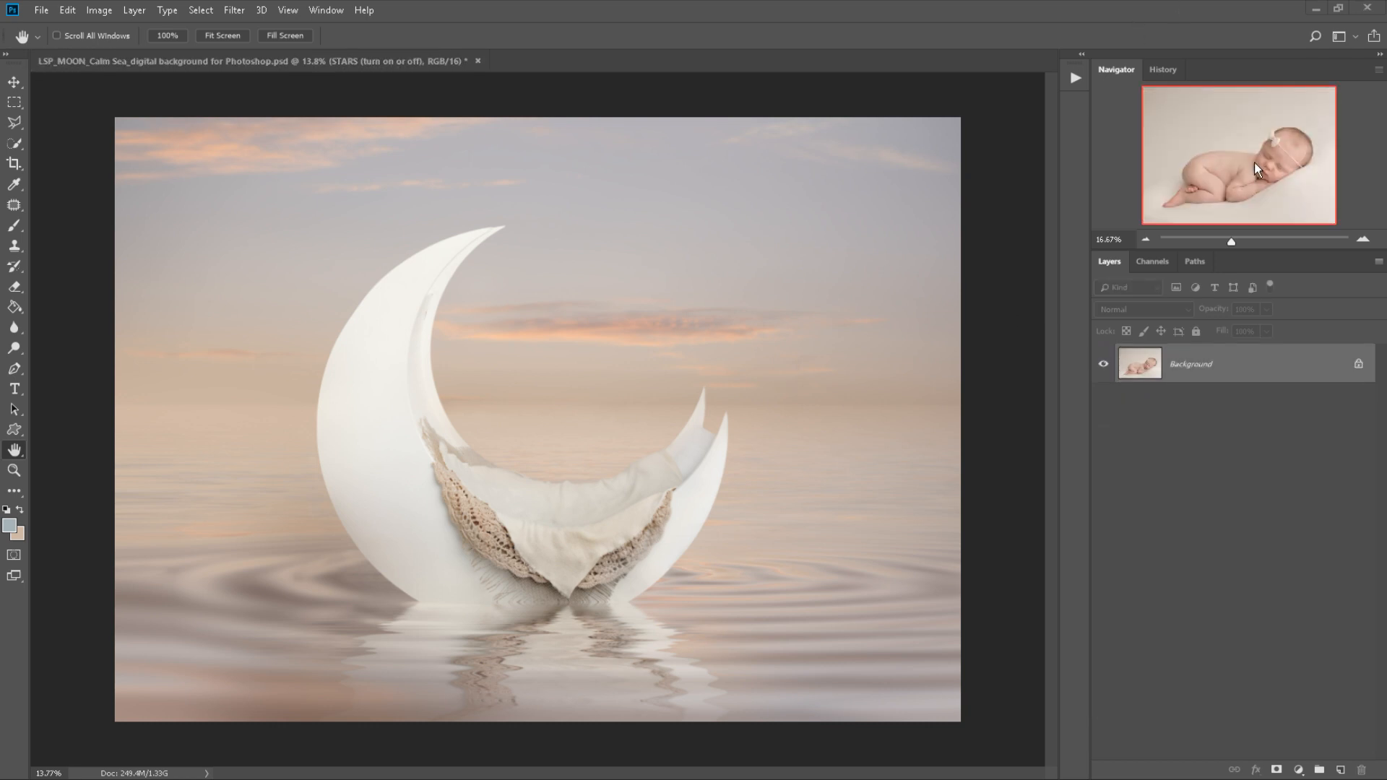
pyautogui.click(848, 519)
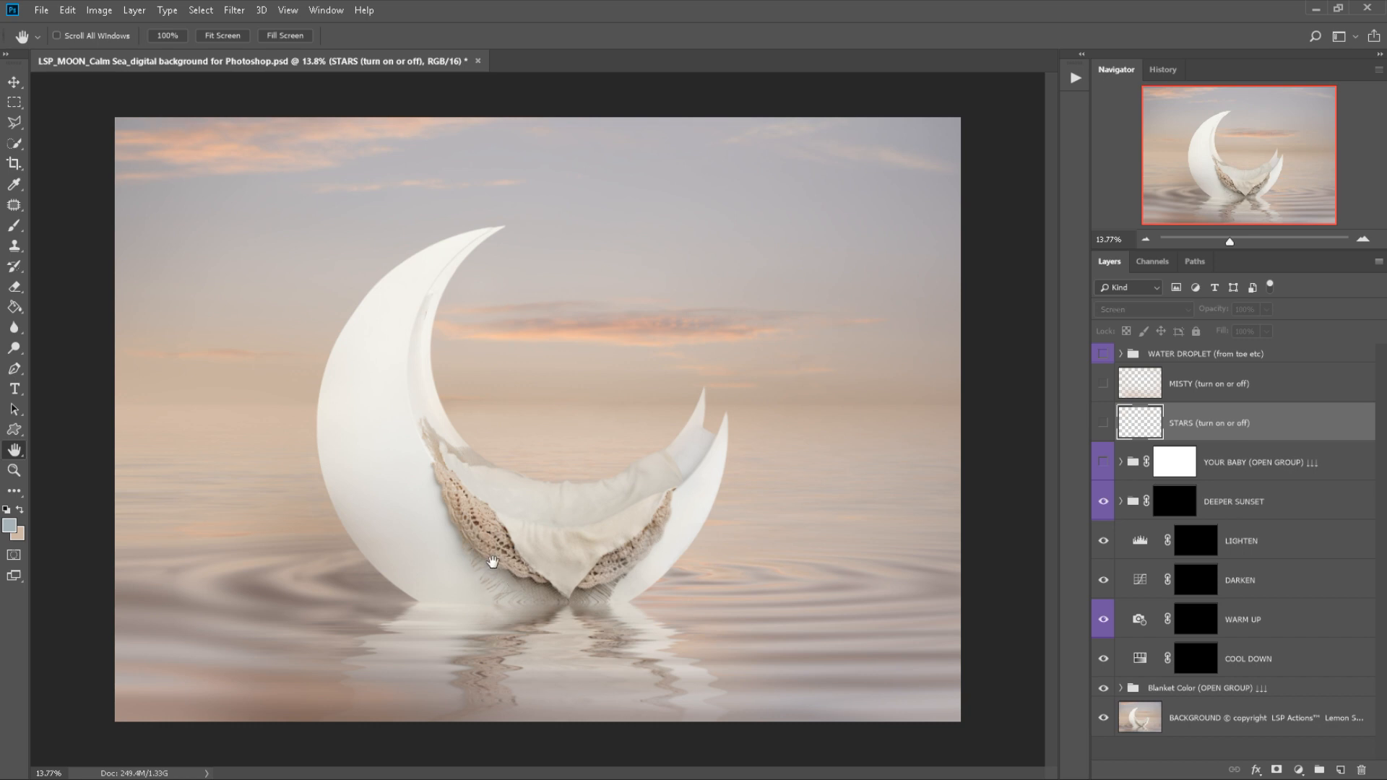
# Show and expand the YOUR BABY group, and select its PLACE BABY HERE layer.
pyautogui.click(1208, 466)
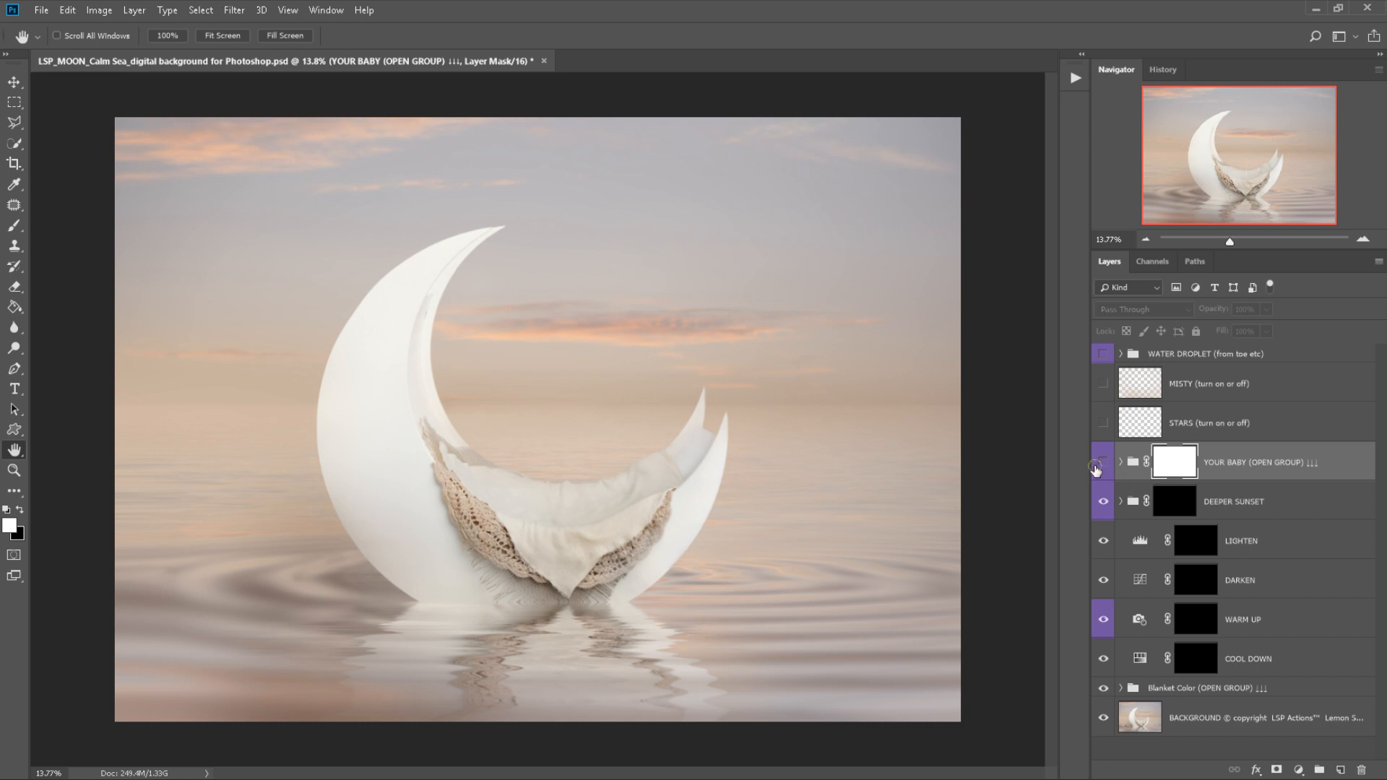
pyautogui.click(1102, 463)
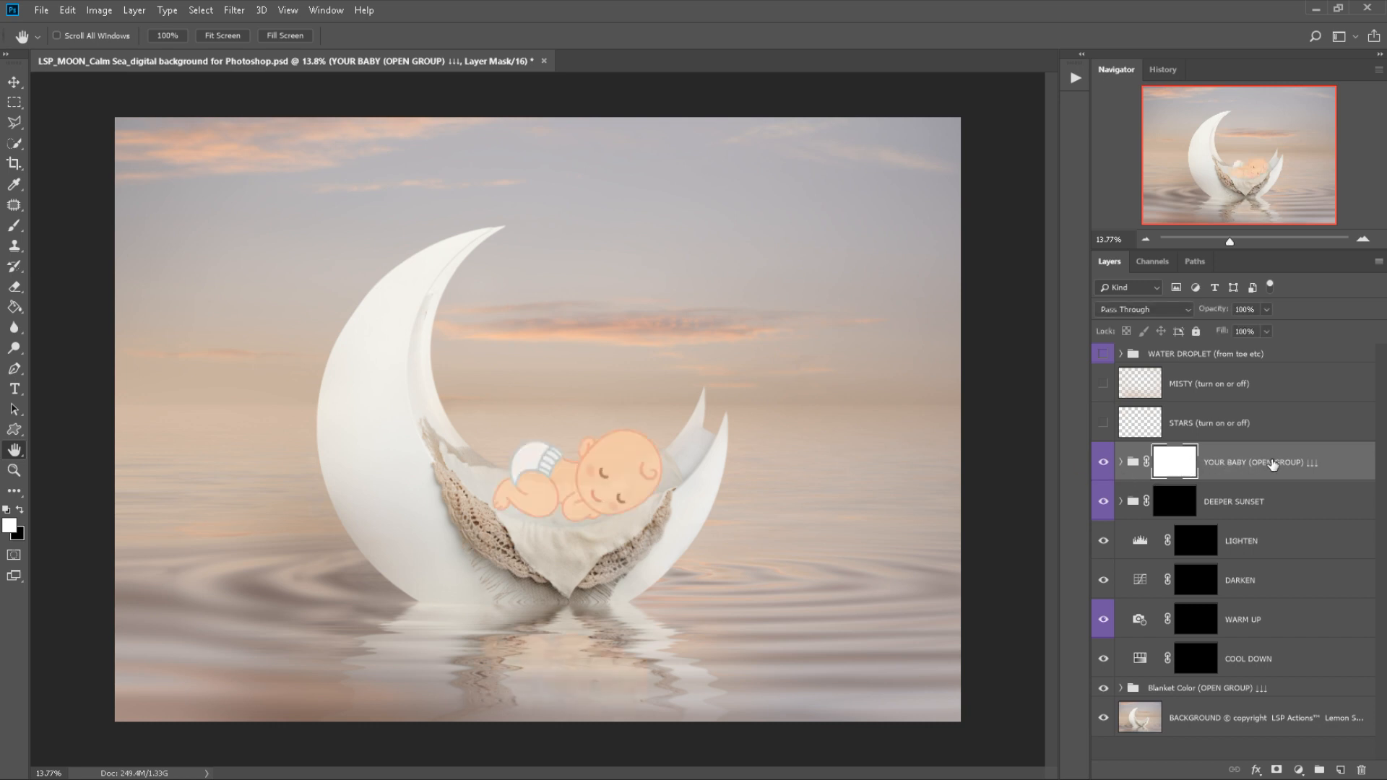
pyautogui.click(1120, 463)
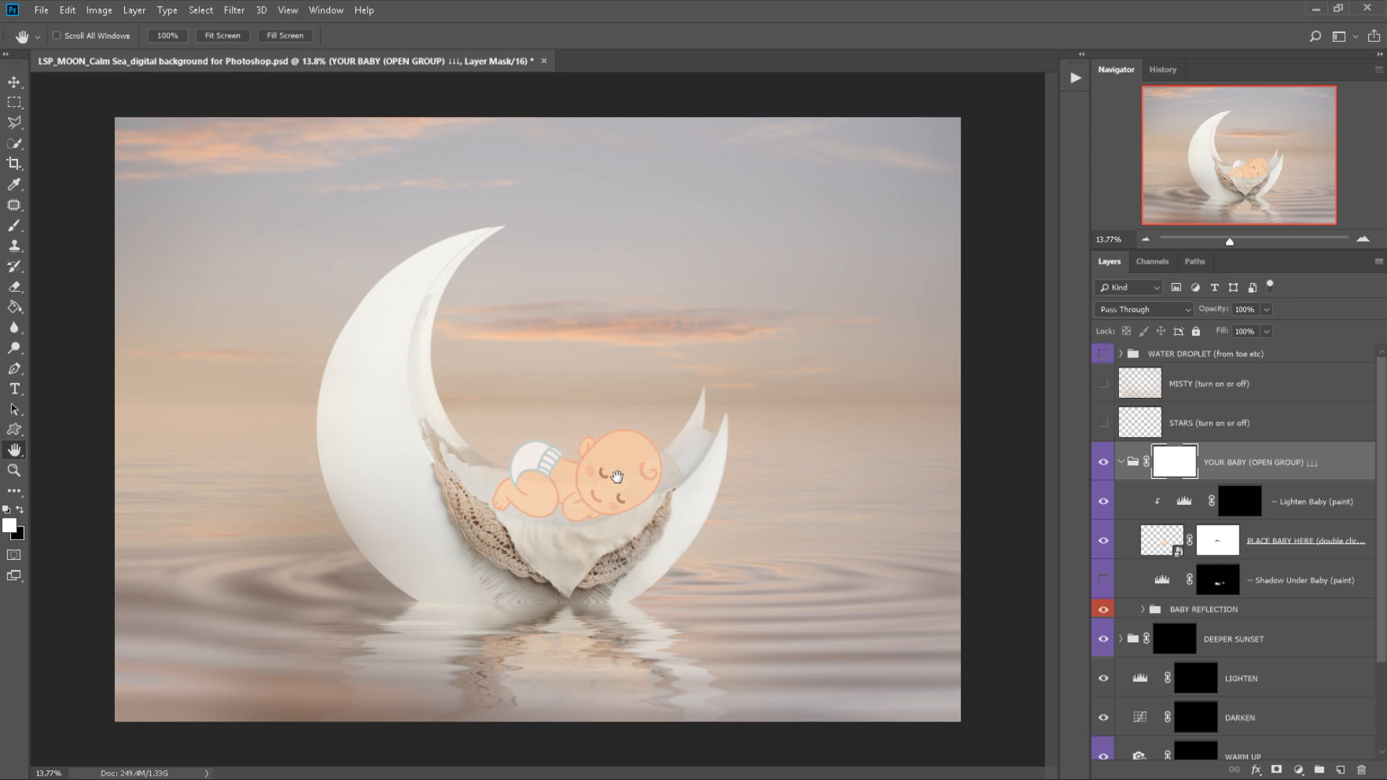
pyautogui.click(1263, 548)
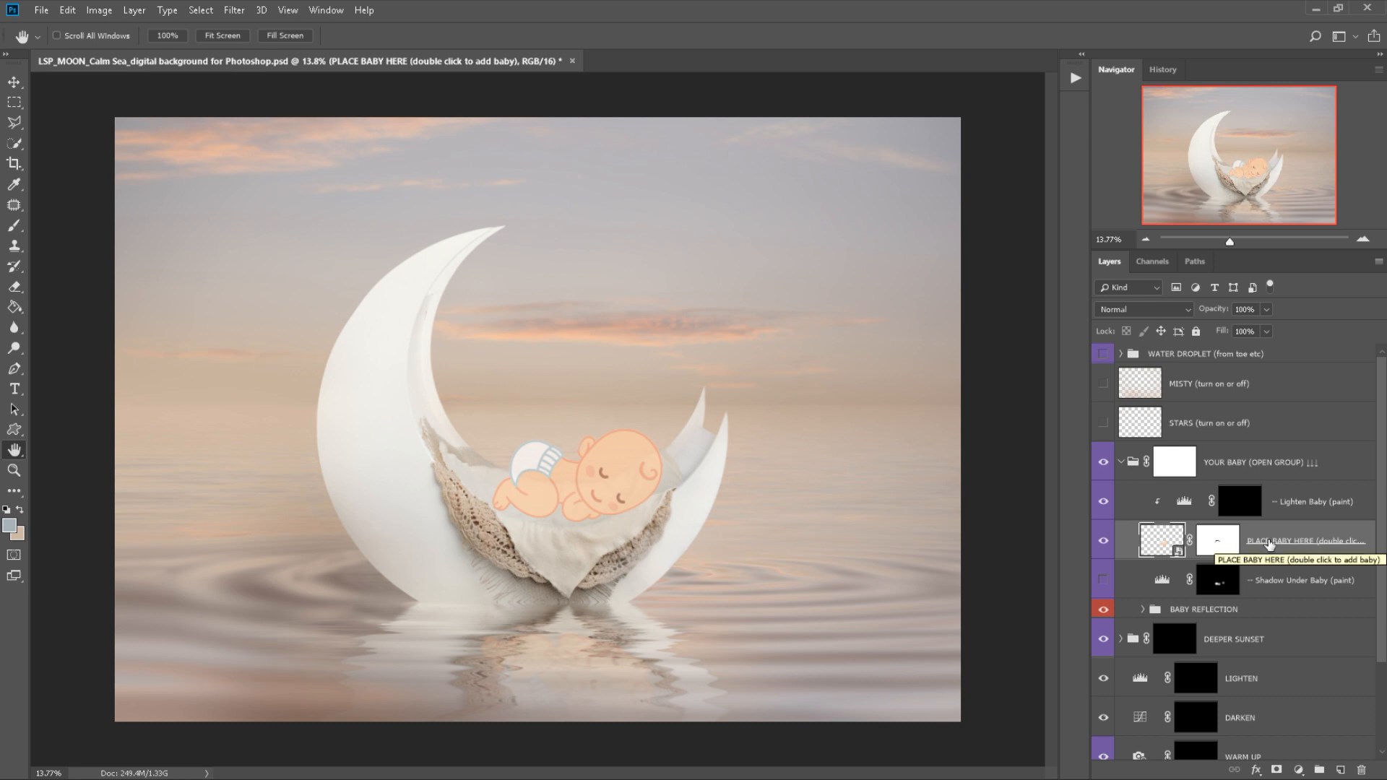
# Reset the Shadow Under Baby mask to black and the PLACE BABY HERE mask to white, with the shadow layer shown.
pyautogui.rightClick(1219, 581)
pyautogui.click(1212, 583)
pyautogui.hotkey('ctrl', 'a')
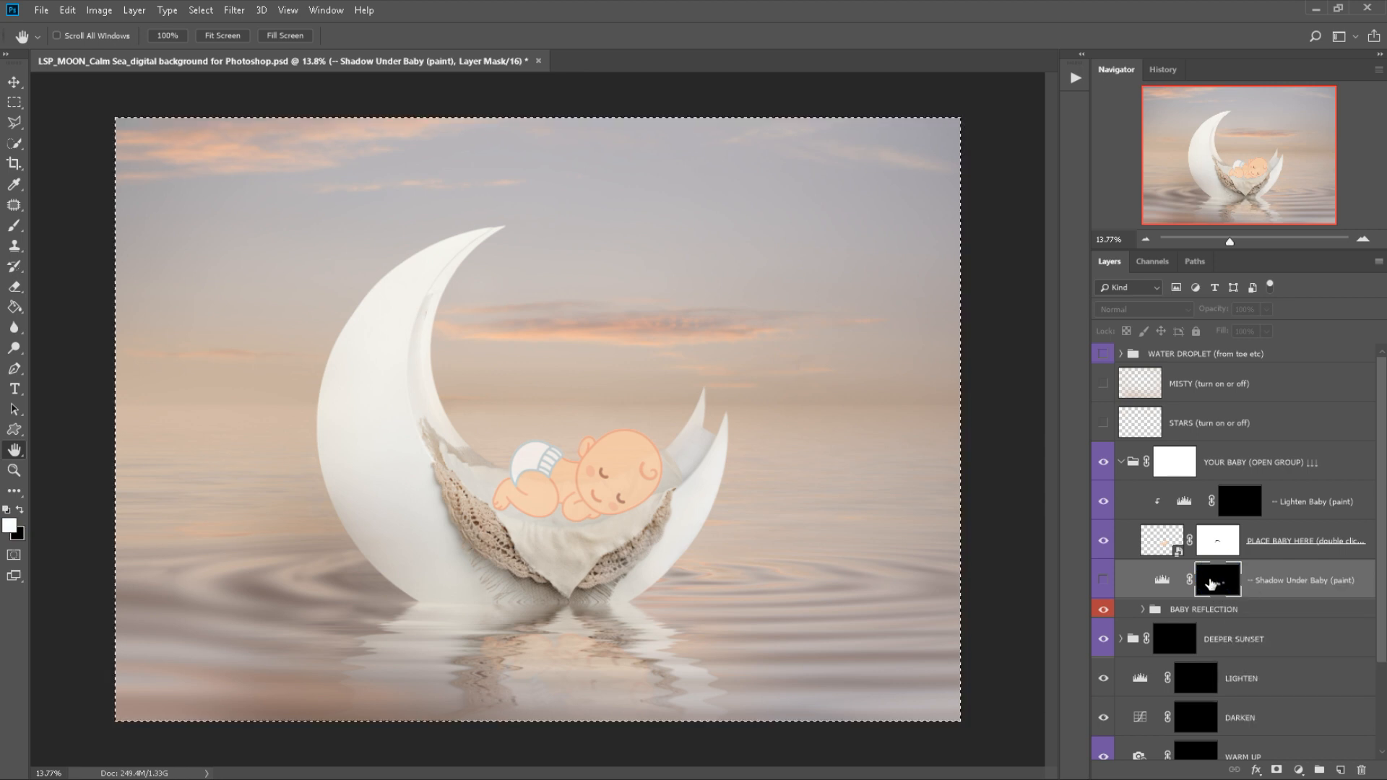
pyautogui.keyDown('ctrl'); pyautogui.click(1212, 583); pyautogui.keyUp('ctrl')
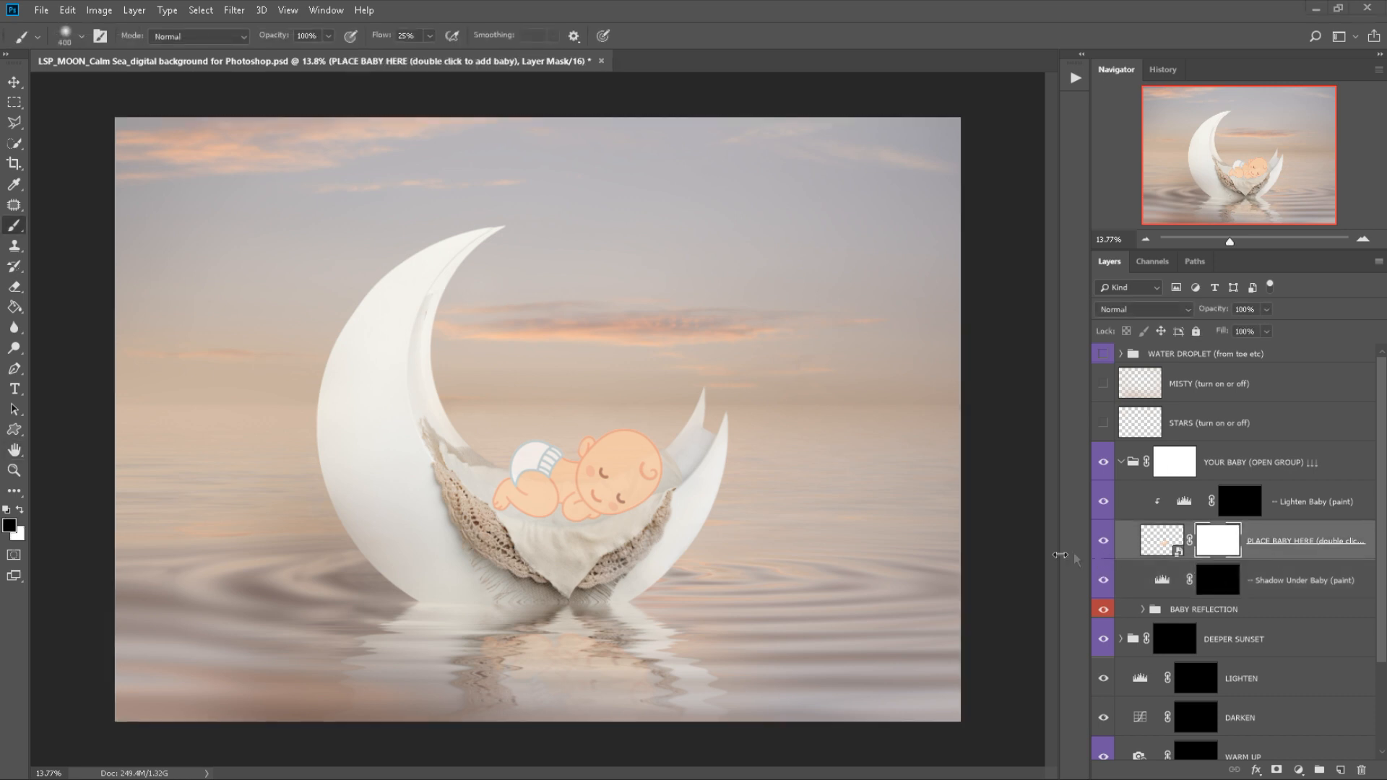
pyautogui.click(1180, 549)
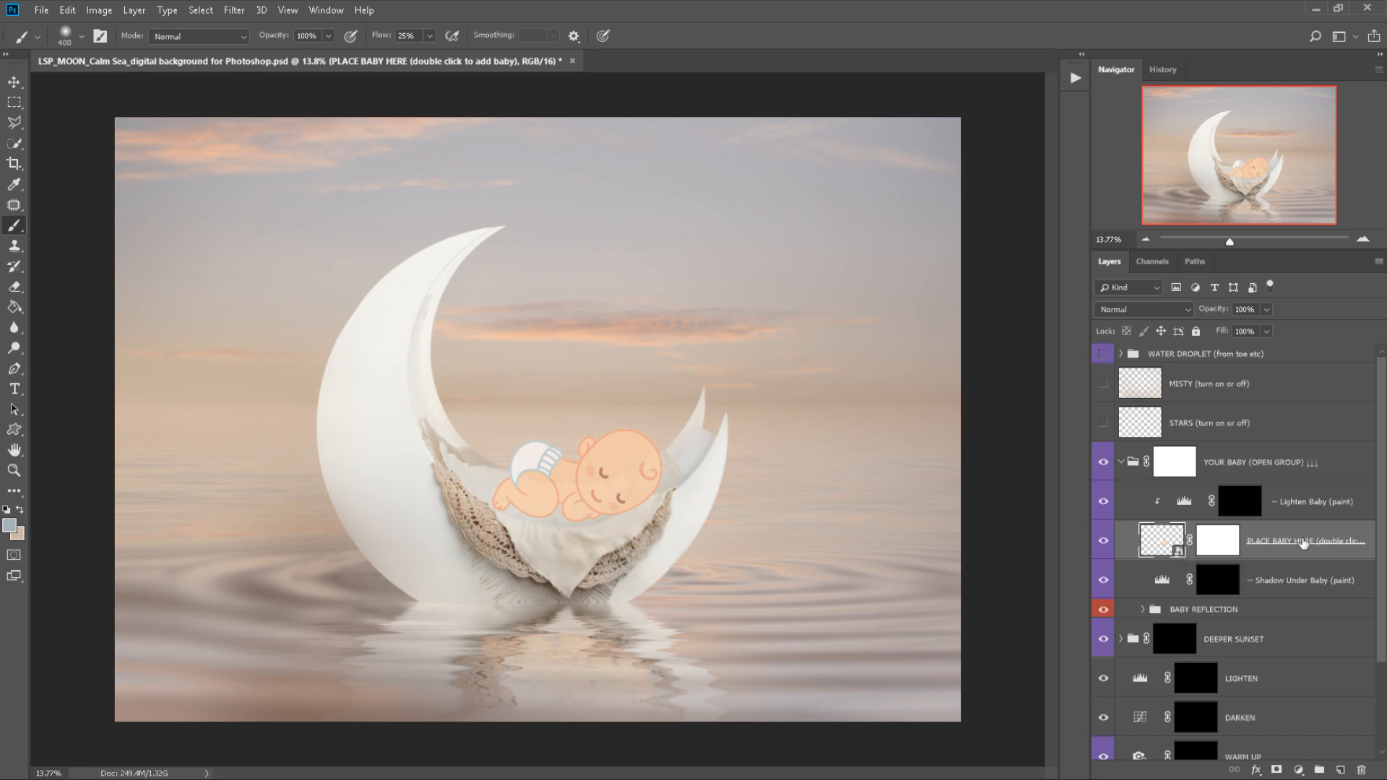
# Toggle the placeholder baby's visibility to check the empty moon, and open the PLACE BABY HERE smart object for editing.
pyautogui.click(1103, 543)
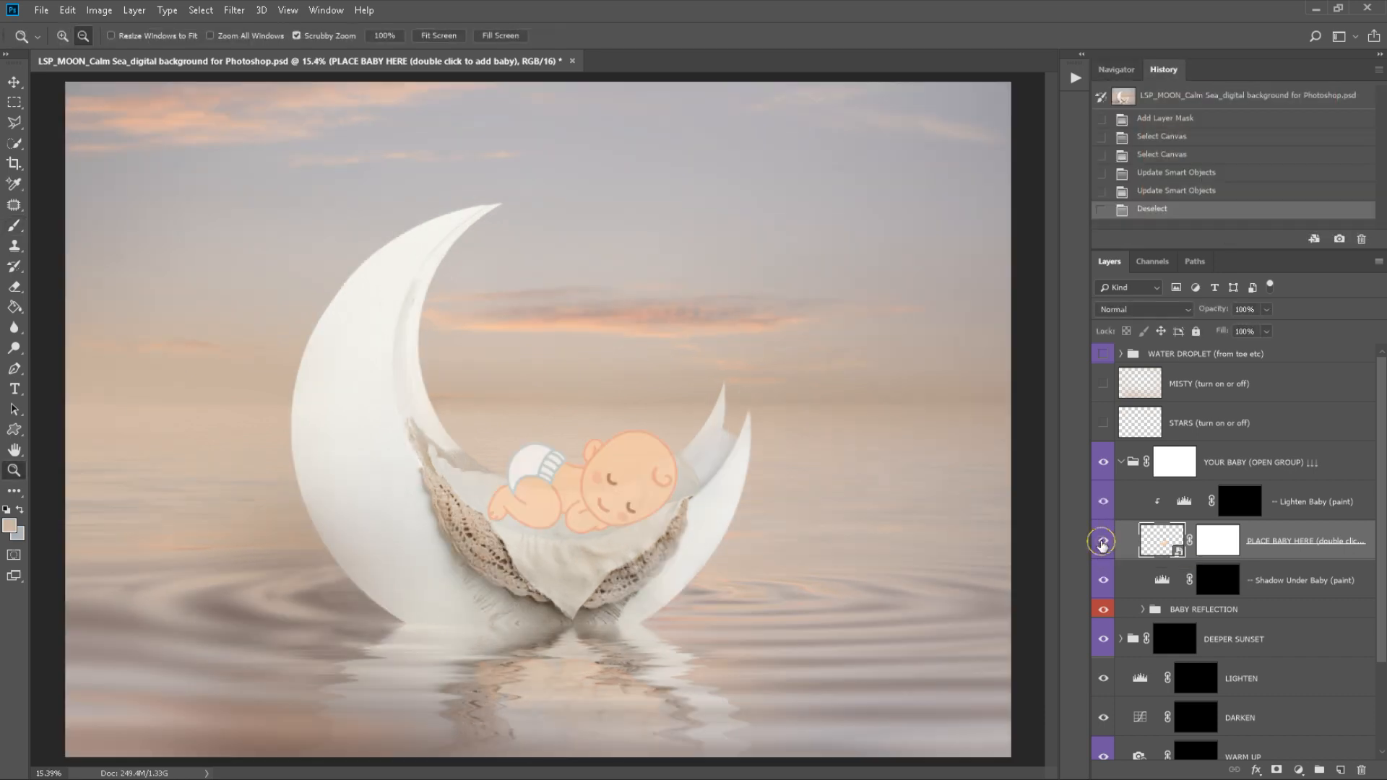
pyautogui.click(1103, 541)
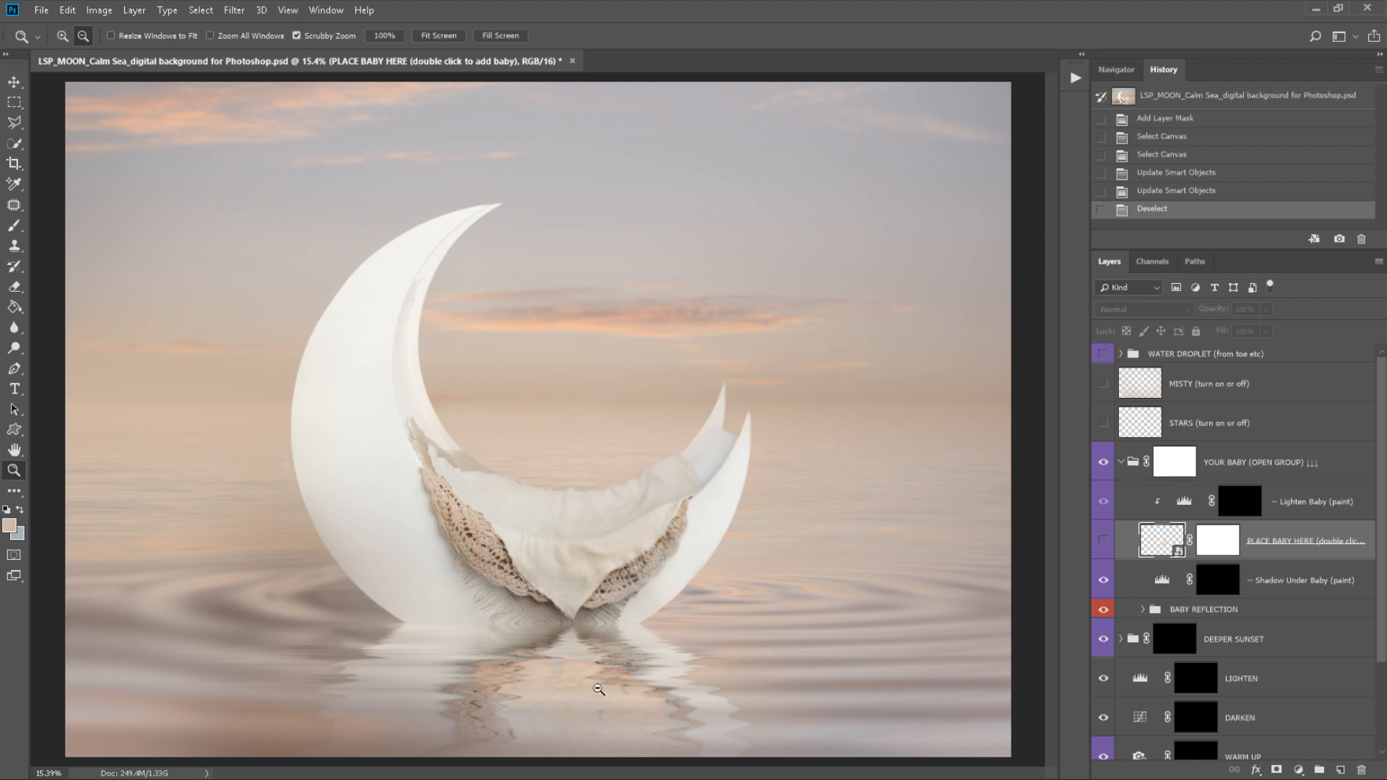
pyautogui.click(1103, 544)
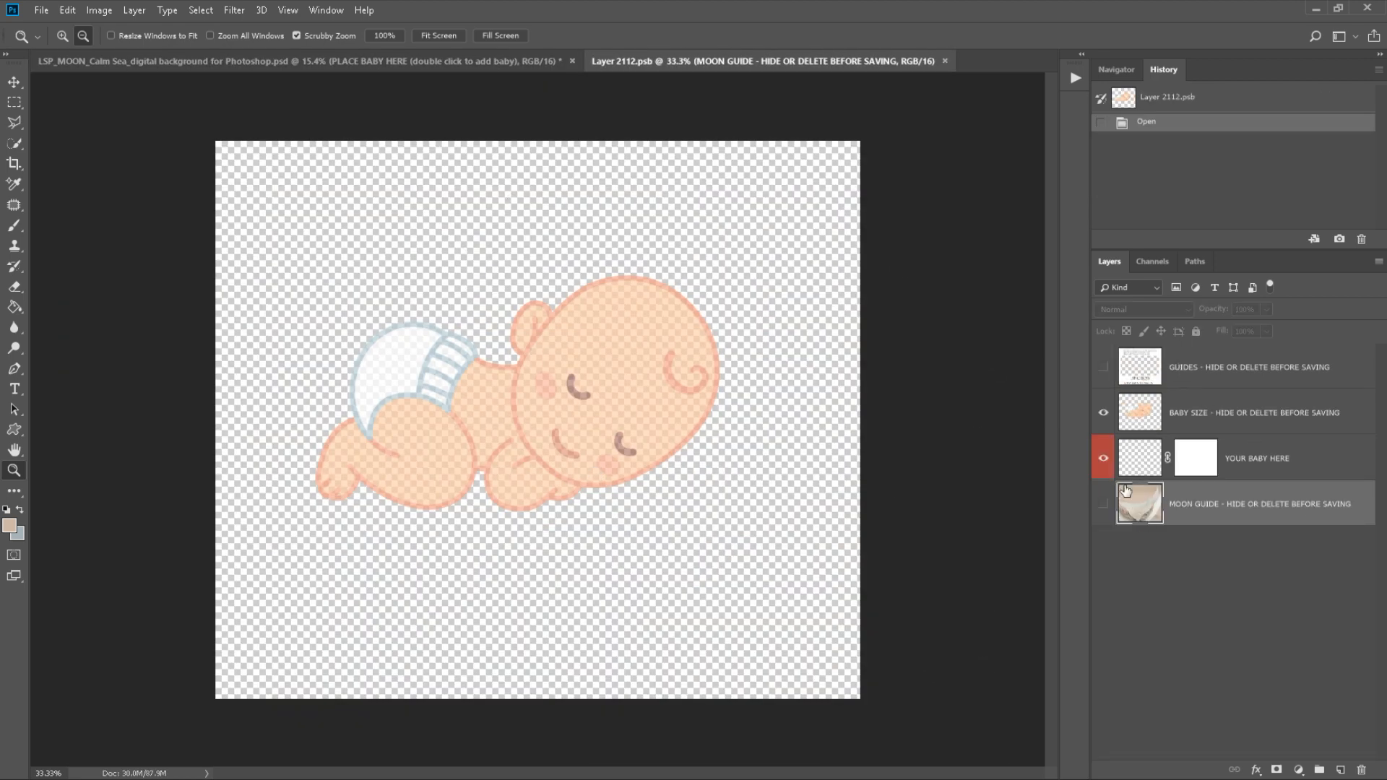
# Show the MOON GUIDE layer, and read the GUIDES instructions layer by turning it on and off again.
pyautogui.click(1103, 504)
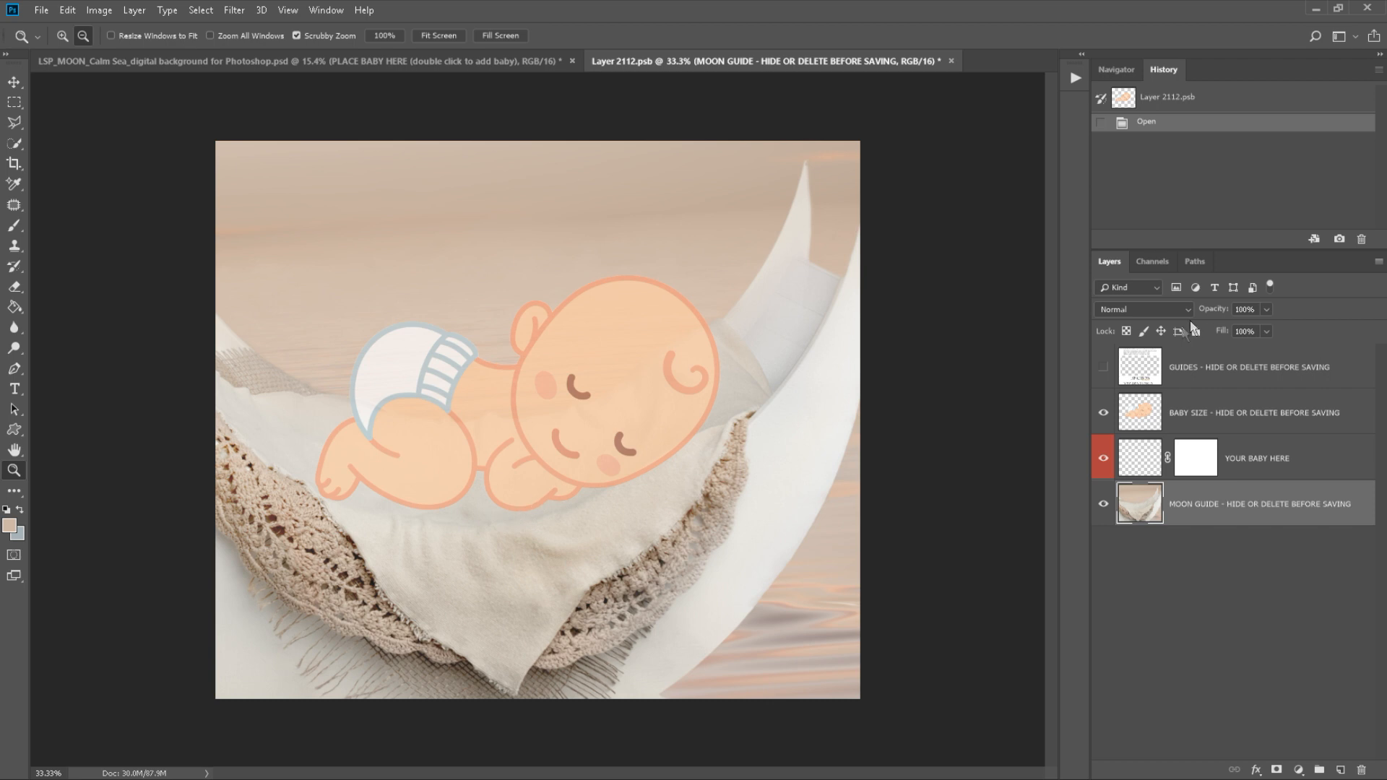
pyautogui.click(1145, 369)
pyautogui.click(1103, 367)
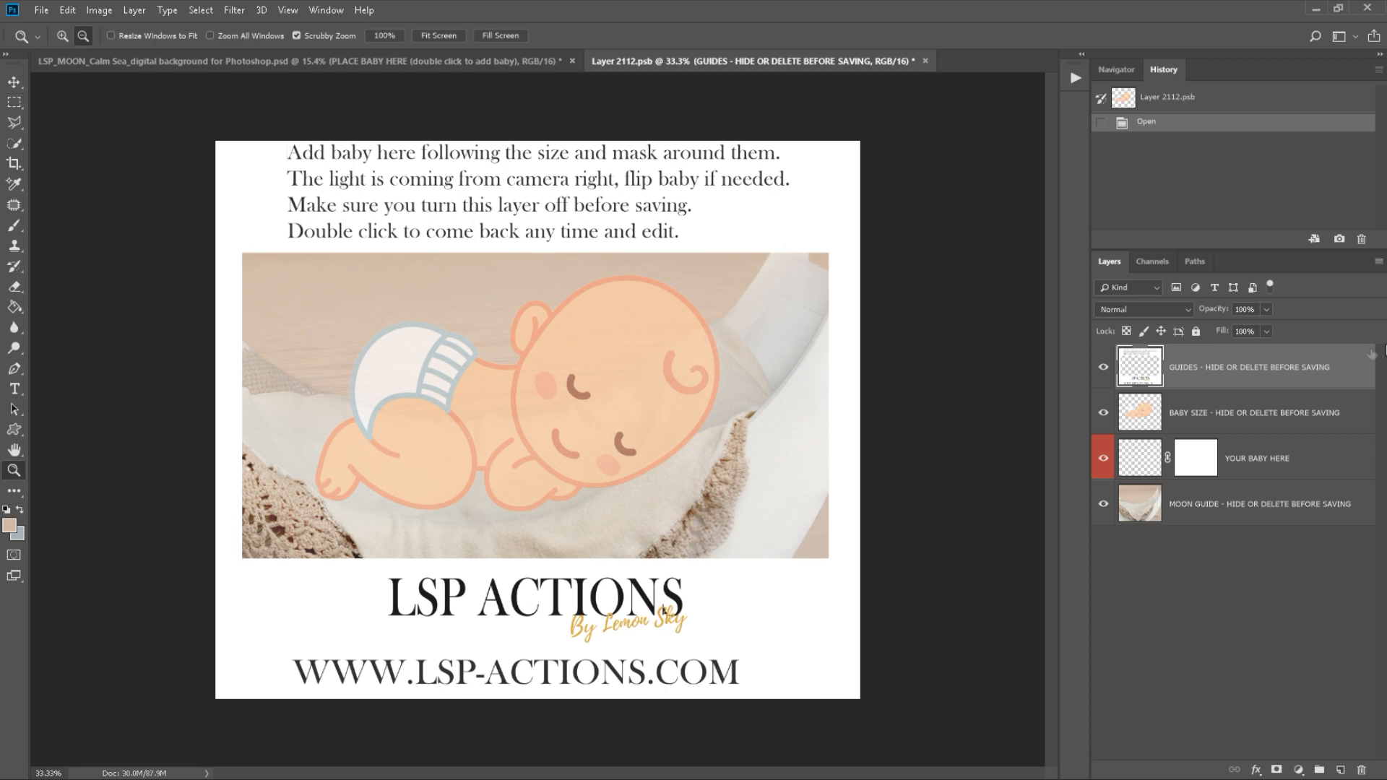
pyautogui.click(1103, 367)
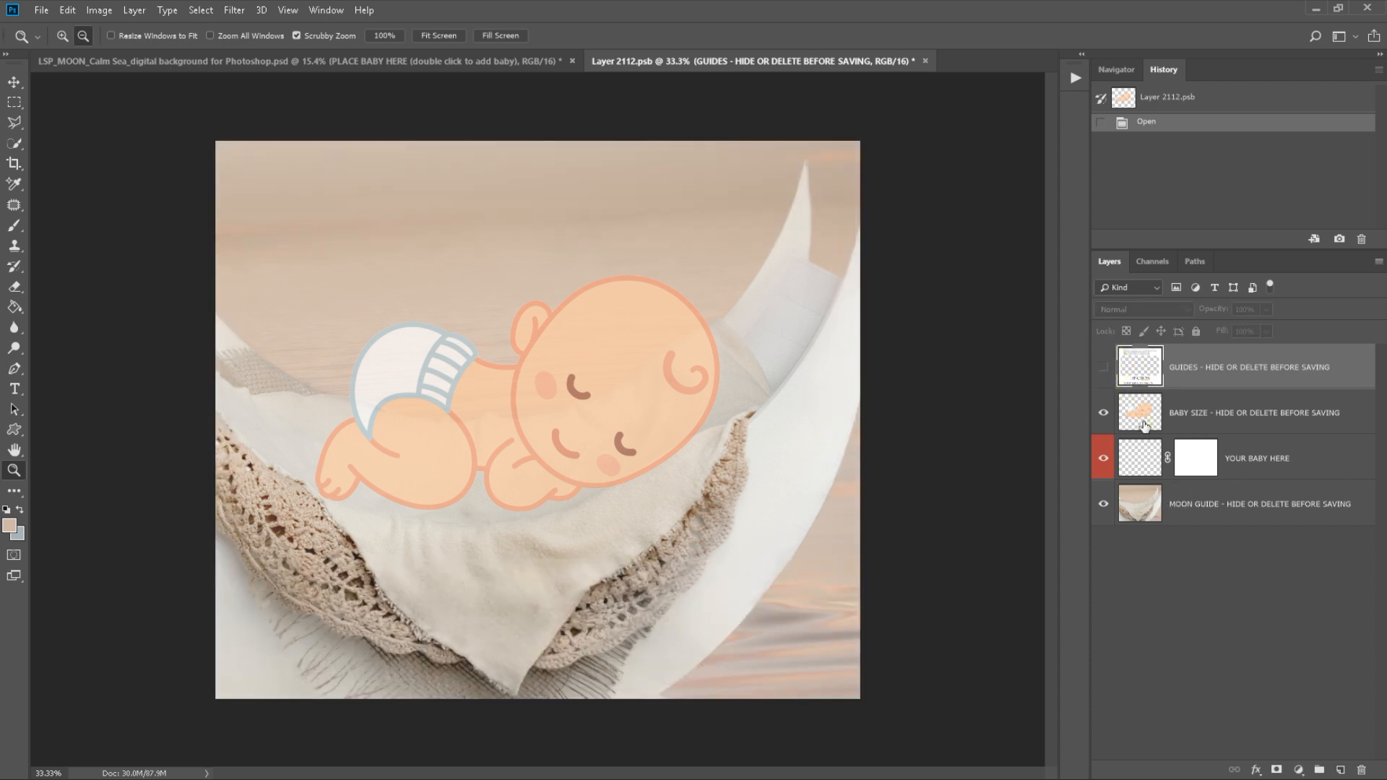
# Hide the BABY SIZE layer and select the YOUR BABY HERE layer.
pyautogui.click(1142, 413)
pyautogui.click(1103, 413)
pyautogui.click(1277, 463)
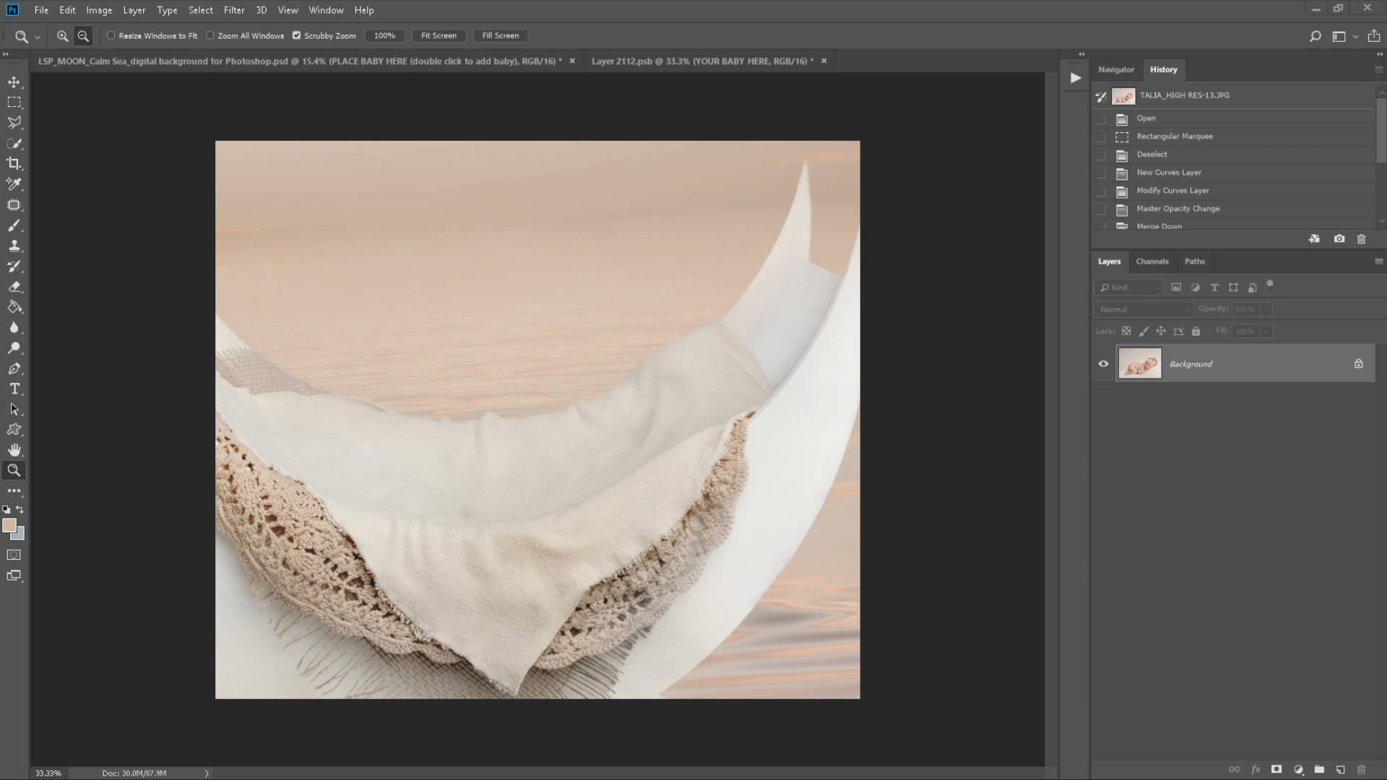
# Copy the newborn photo and paste it into the smart object directly above the YOUR BABY HERE layer.
pyautogui.click(1116, 70)
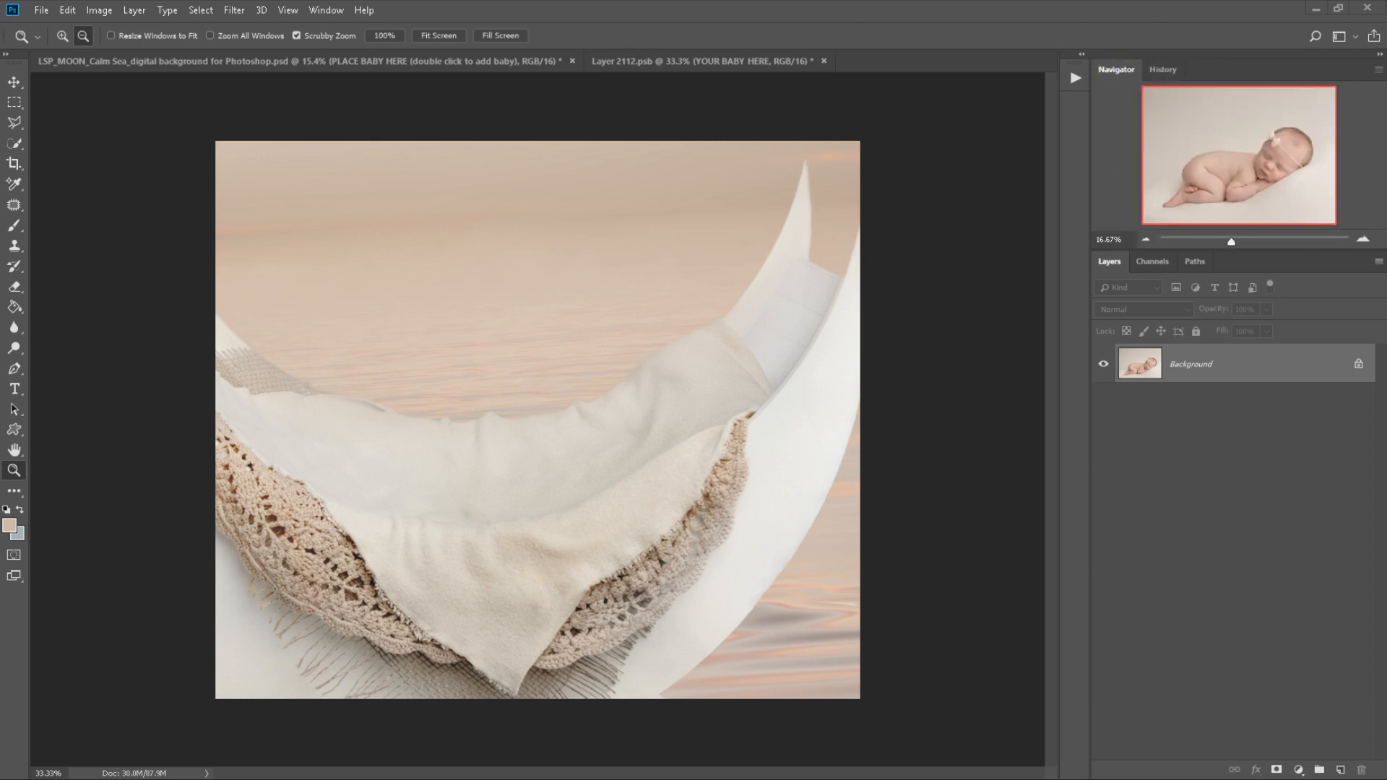
pyautogui.hotkey('ctrl', '-')
pyautogui.click(1252, 503)
pyautogui.click(1257, 463)
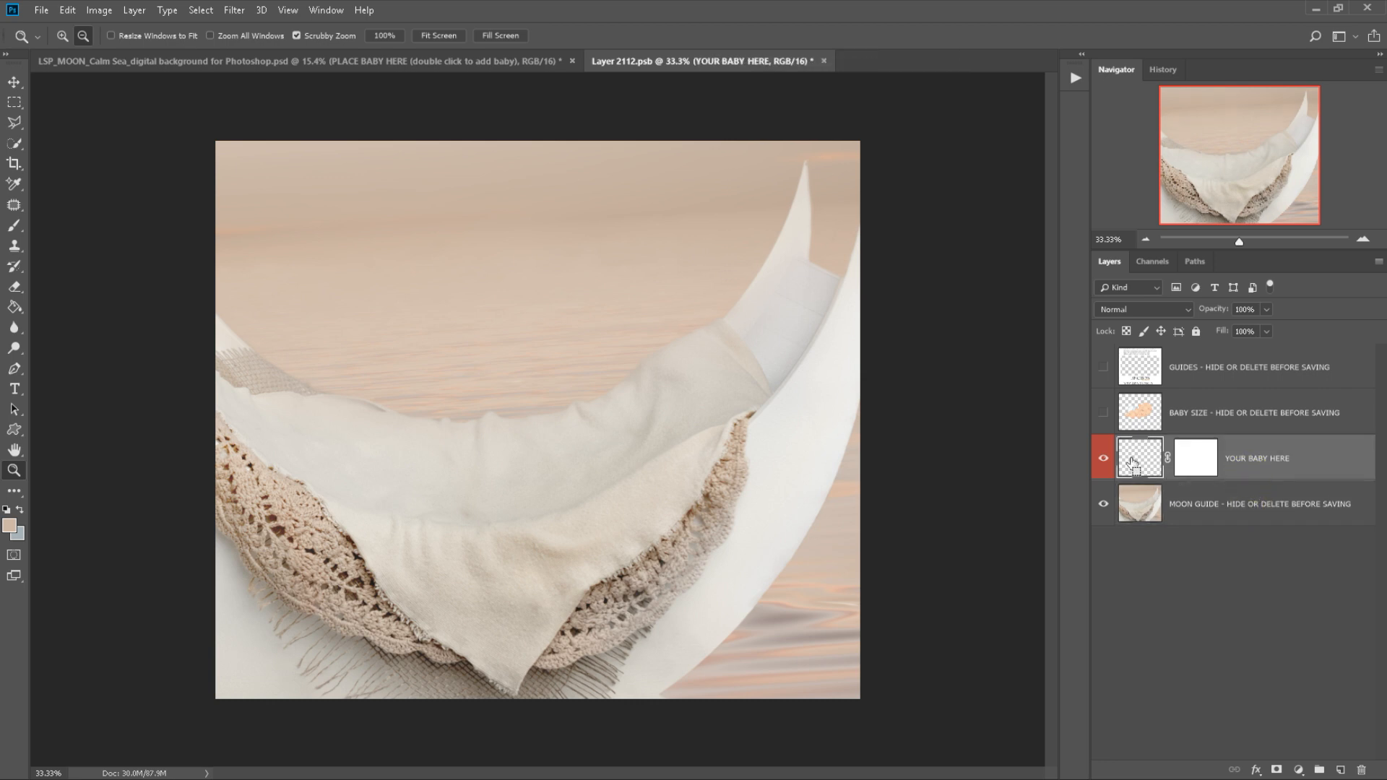
pyautogui.hotkey('ctrl', 'v')
# Scale the pasted newborn photo down to about 40% and position the baby over the moon's blanket.
pyautogui.hotkey('ctrl', 't')
pyautogui.moveTo(216, 141); pyautogui.dragTo(788, 549)
pyautogui.moveTo(946, 654); pyautogui.dragTo(358, 269)
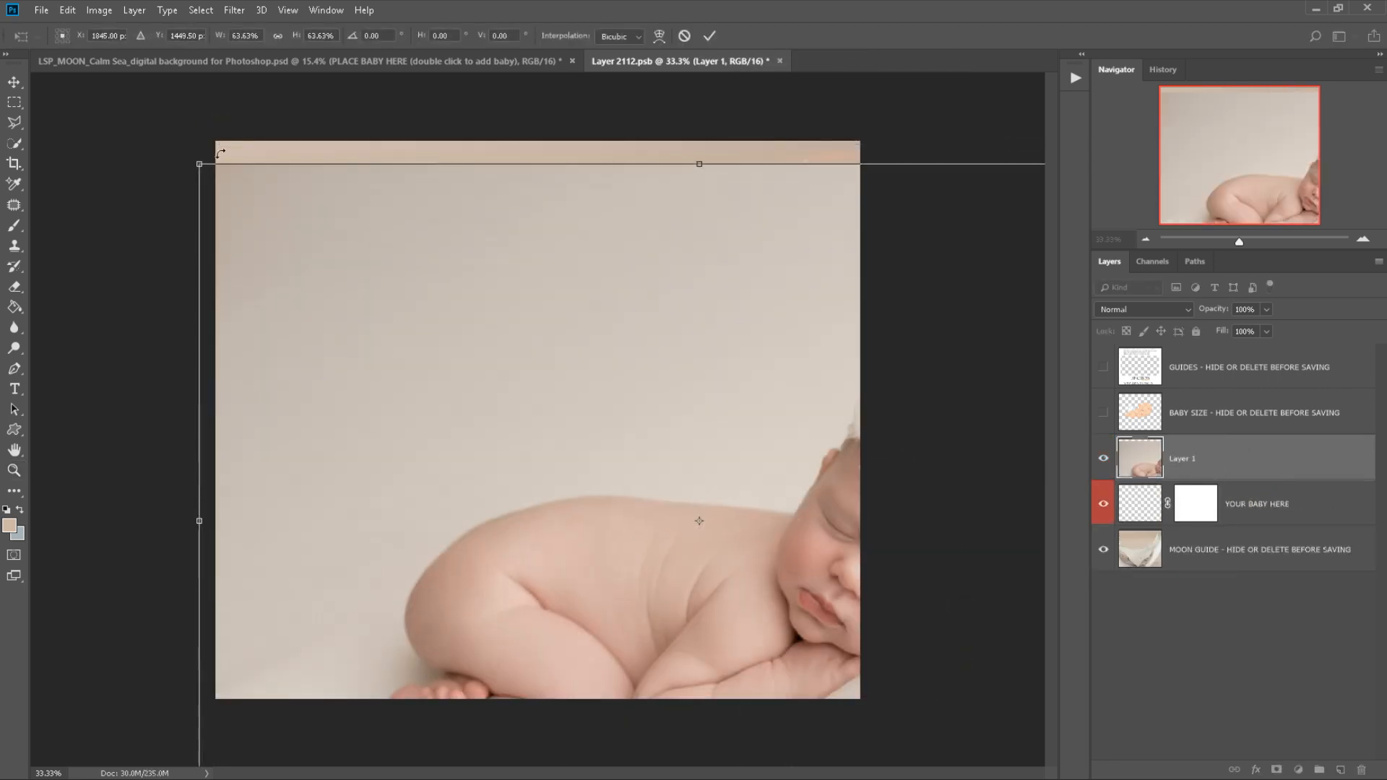
pyautogui.moveTo(206, 168); pyautogui.dragTo(570, 440)
pyautogui.moveTo(965, 605); pyautogui.dragTo(561, 282)
pyautogui.moveTo(604, 371); pyautogui.dragTo(583, 405)
pyautogui.moveTo(218, 158); pyautogui.dragTo(251, 184)
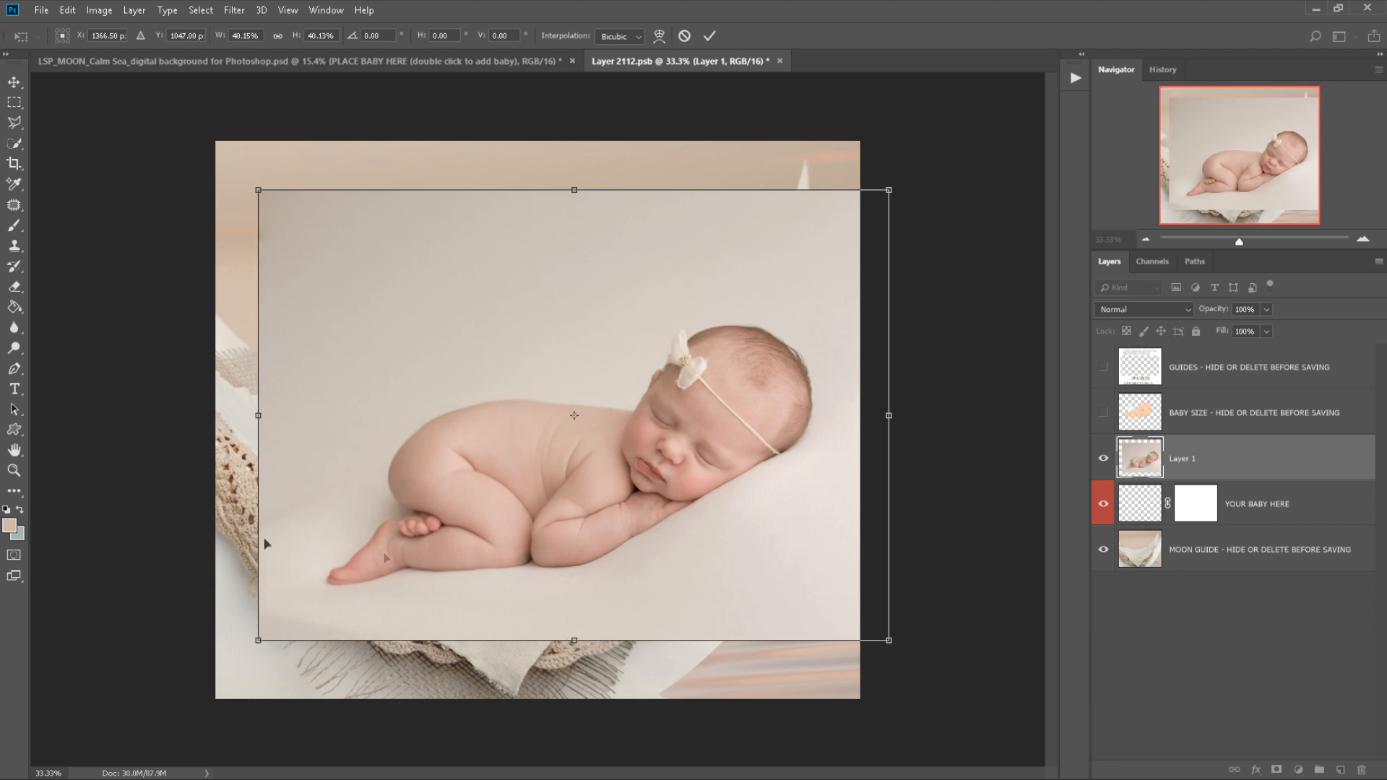
pyautogui.press('Return')
pyautogui.press('z')
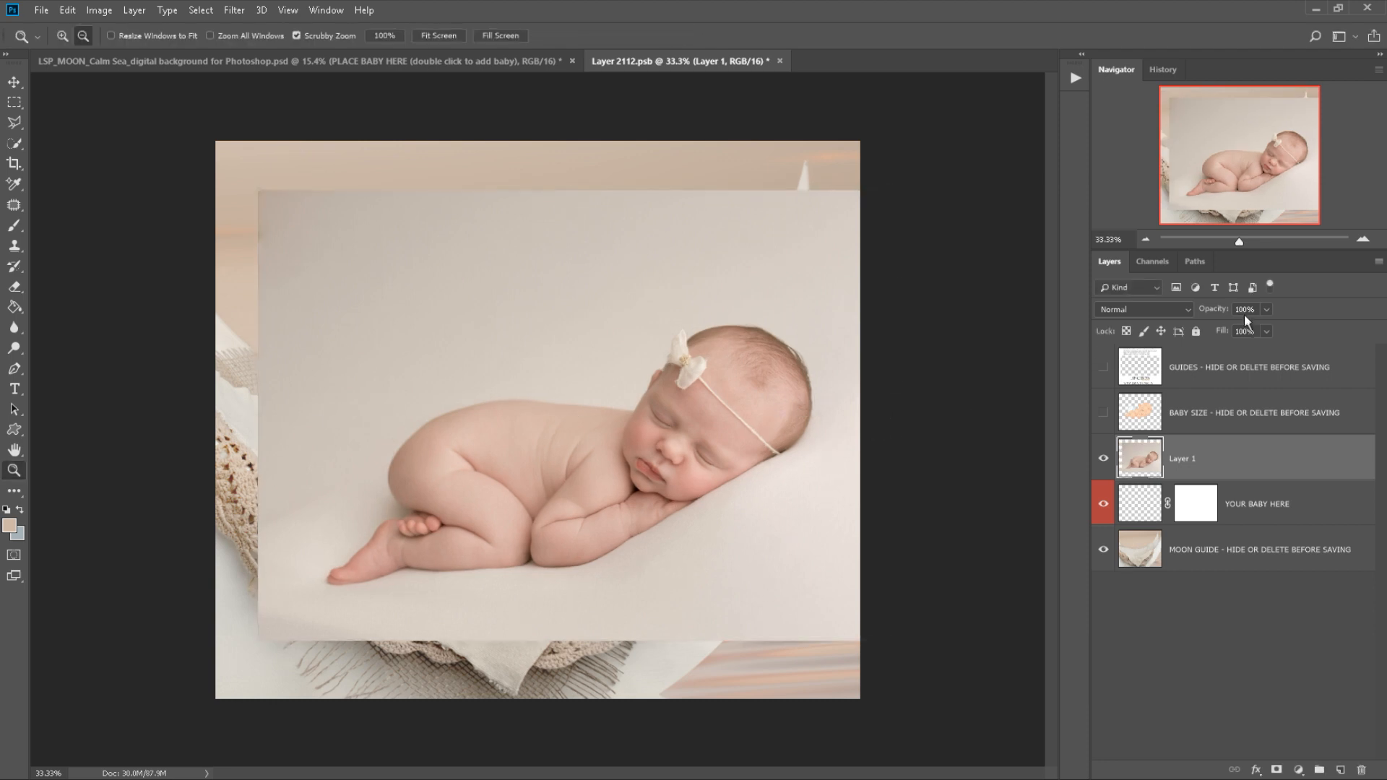
# Set the baby layer's opacity to 73%, and scale it to about 92% with a 1.1° rotation to fit the blanket.
pyautogui.moveTo(1266, 326); pyautogui.dragTo(1250, 327)
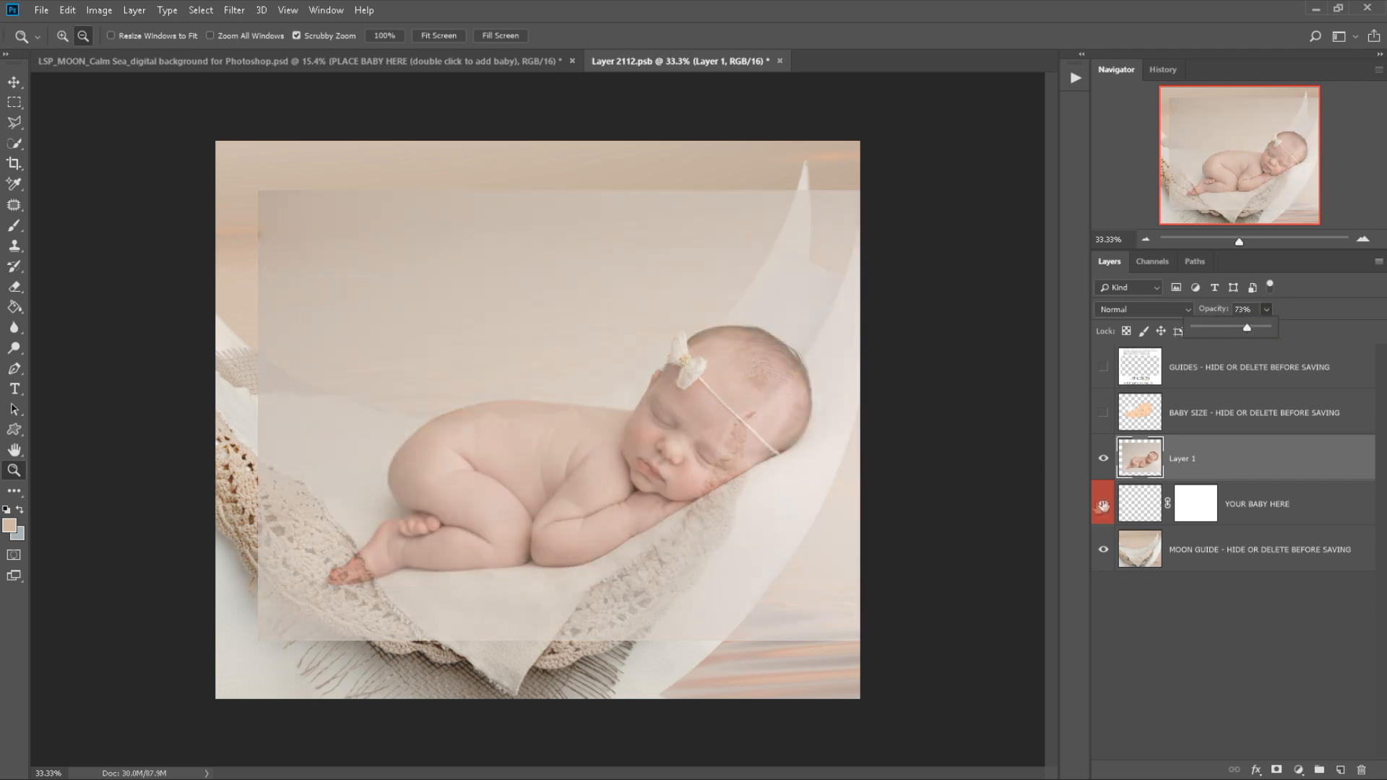
pyautogui.hotkey('ctrl', 't')
pyautogui.moveTo(744, 567); pyautogui.dragTo(726, 523)
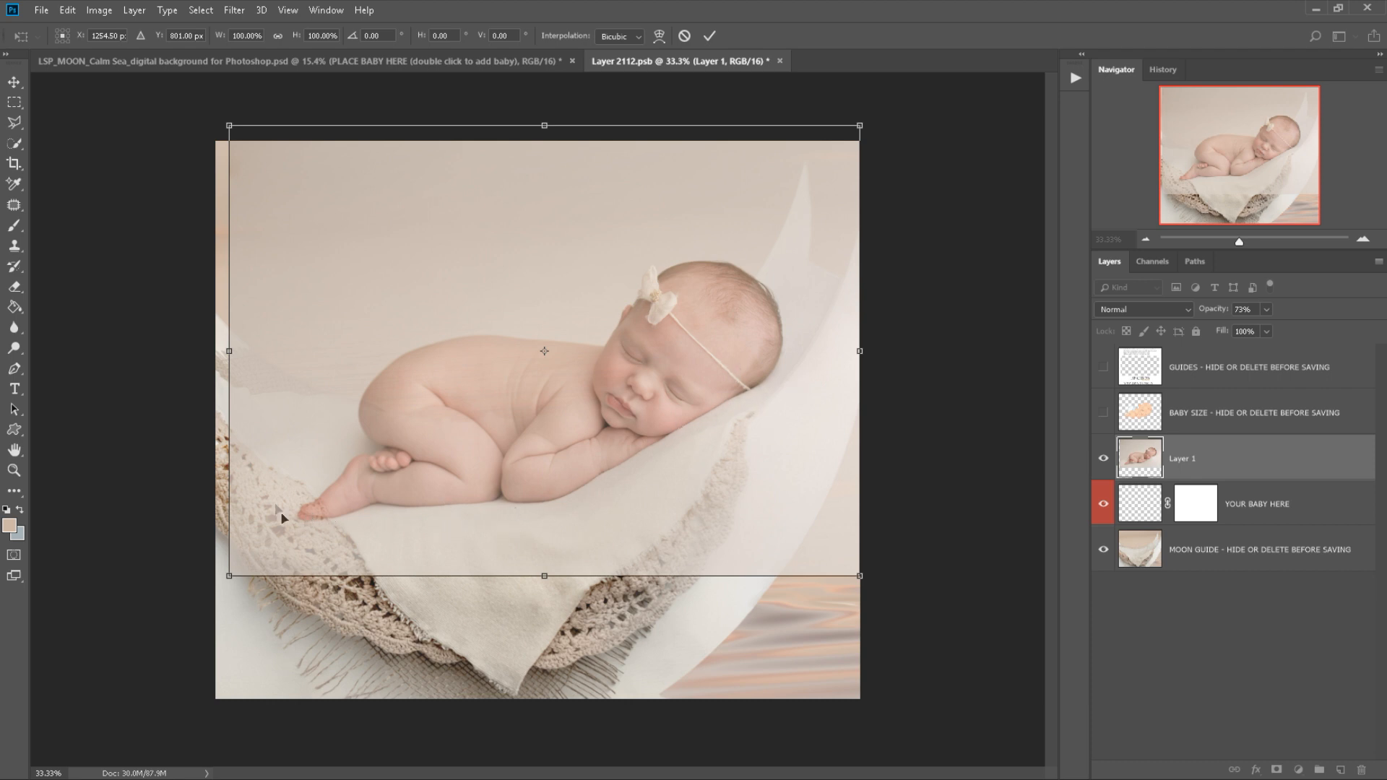
pyautogui.moveTo(812, 461)
pyautogui.mouseDown()
pyautogui.moveTo(787, 458)
pyautogui.moveTo(792, 472)
pyautogui.mouseUp()
pyautogui.moveTo(531, 375); pyautogui.dragTo(749, 424)
pyautogui.moveTo(215, 596); pyautogui.dragTo(281, 587)
pyautogui.moveTo(660, 487); pyautogui.dragTo(656, 509)
pyautogui.moveTo(749, 432); pyautogui.dragTo(760, 405)
pyautogui.moveTo(126, 600); pyautogui.dragTo(189, 568)
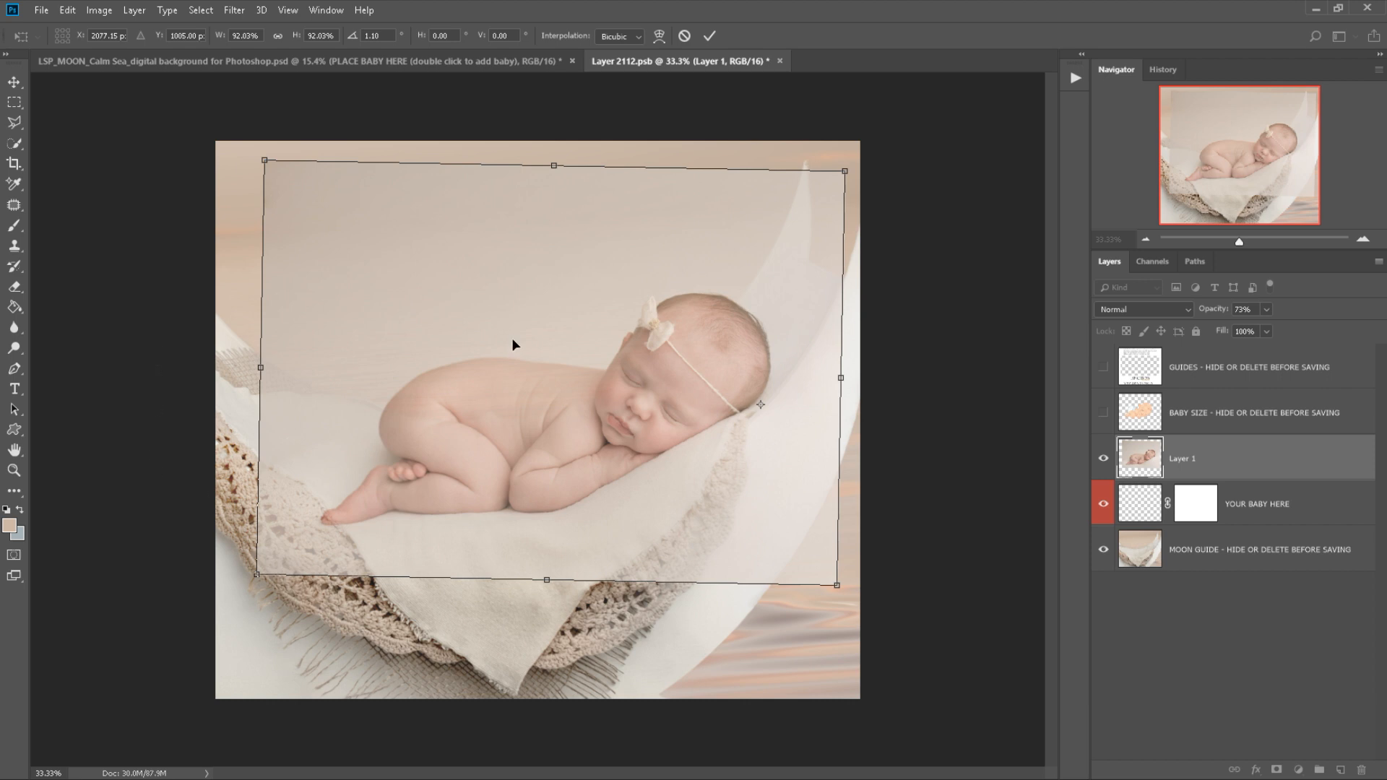
pyautogui.press('z')
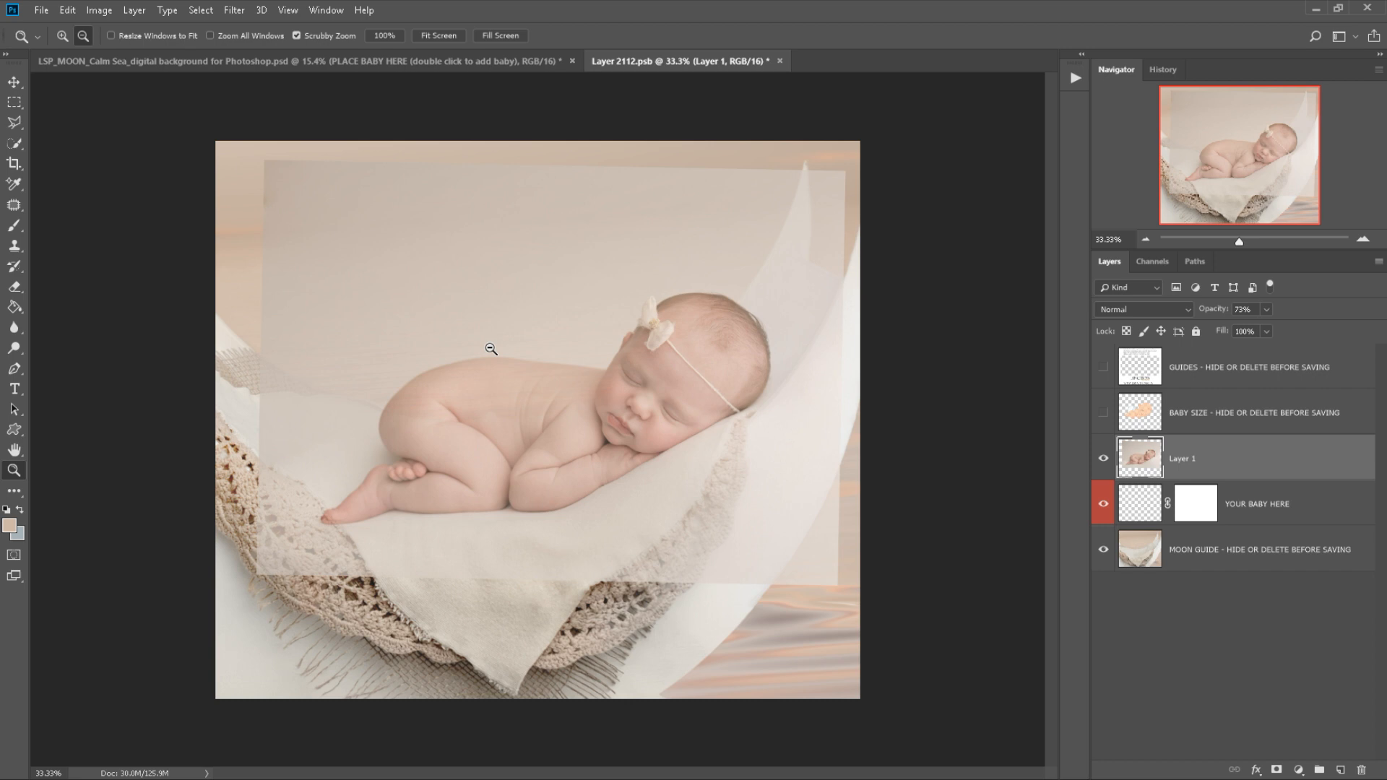
# Try to transform the baby photo with a counterclockwise tilt of about 12° and a scale of about 91%.
pyautogui.click(68, 10)
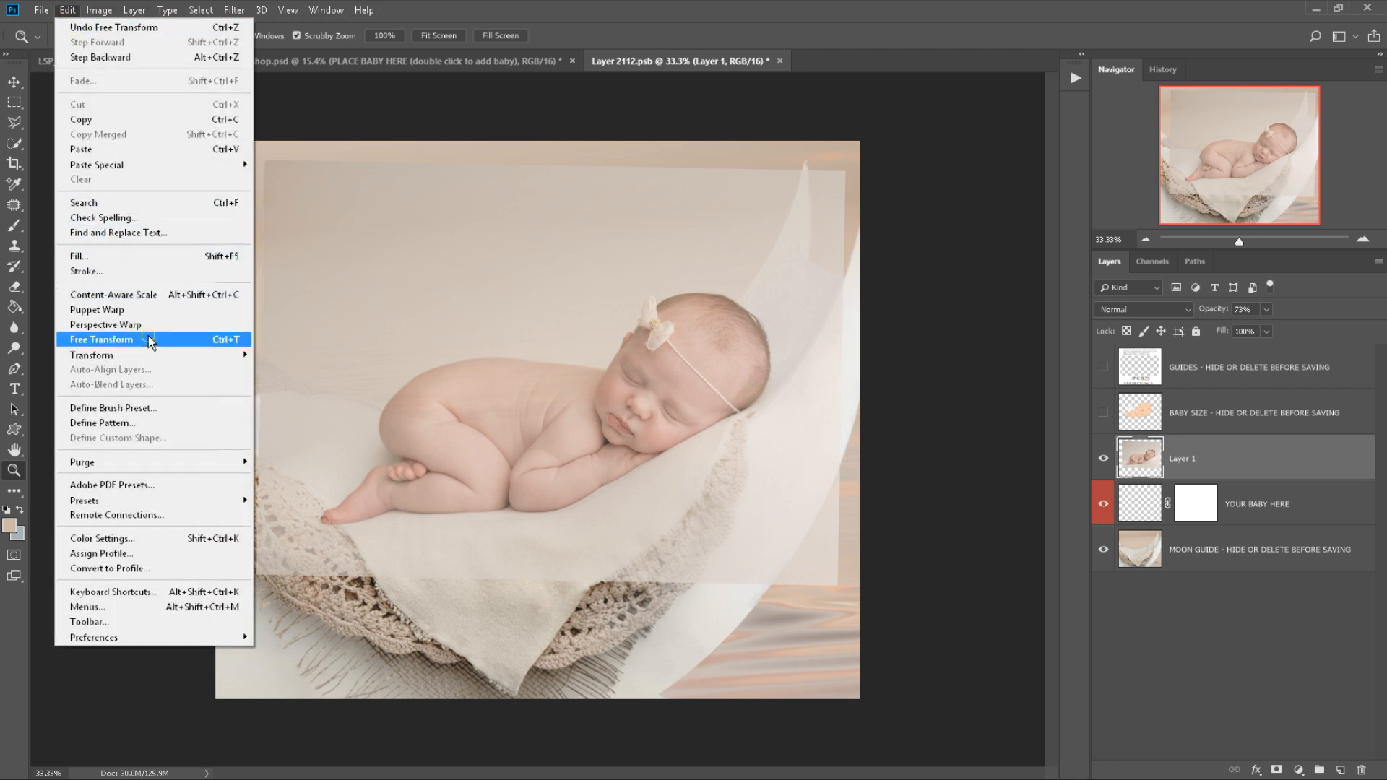
pyautogui.click(108, 340)
pyautogui.moveTo(179, 368); pyautogui.dragTo(187, 445)
pyautogui.moveTo(217, 224); pyautogui.dragTo(253, 301)
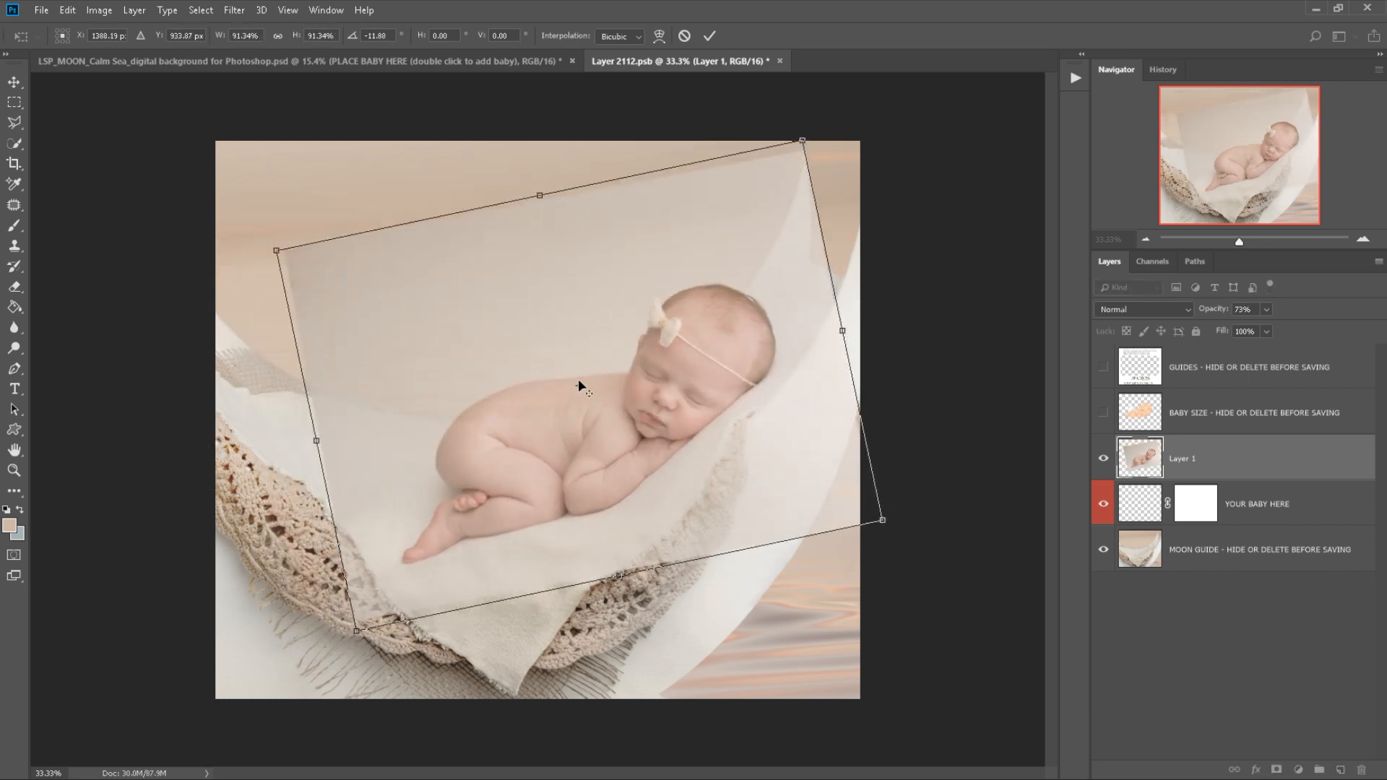
pyautogui.hotkey('ctrl', 'z')
# Rotate the baby photo slightly clockwise about a pivot placed on the baby's head and apply the transform.
pyautogui.moveTo(881, 310); pyautogui.dragTo(917, 384)
pyautogui.moveTo(807, 449); pyautogui.dragTo(813, 452)
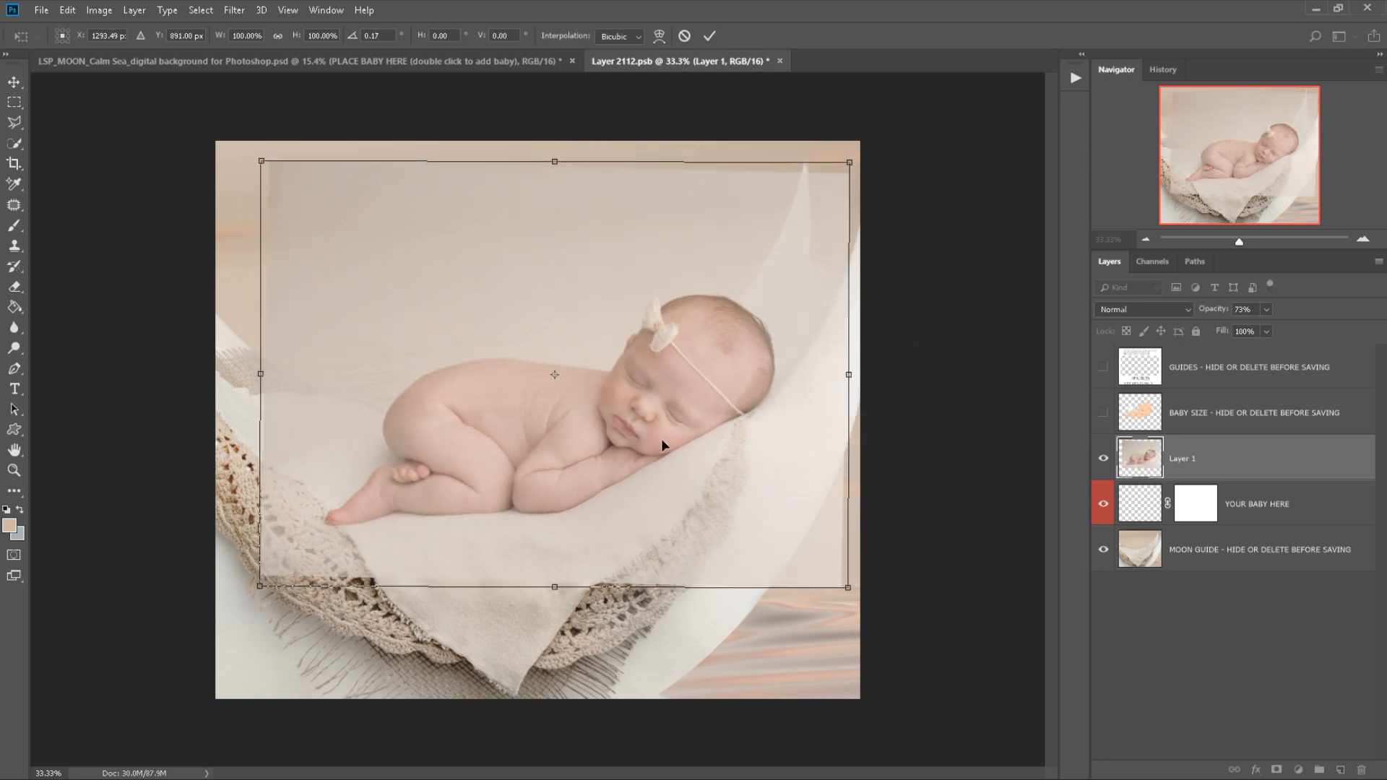
pyautogui.moveTo(553, 373); pyautogui.dragTo(743, 410)
pyautogui.moveTo(137, 448); pyautogui.dragTo(106, 449)
pyautogui.press('Return')
pyautogui.press('z')
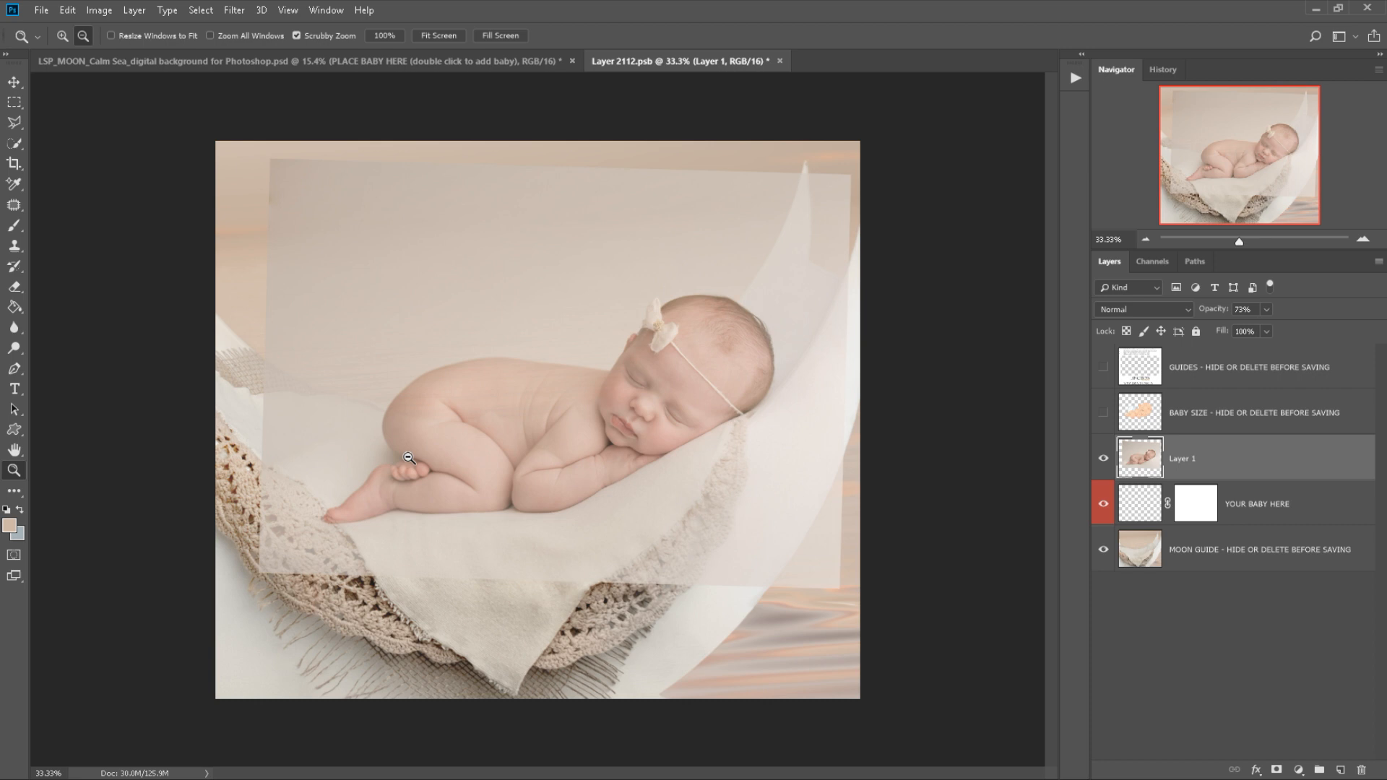
# Start Puppet Warp on the baby layer and place a line of pins up the middle of the baby's body.
pyautogui.click(72, 11)
pyautogui.click(127, 312)
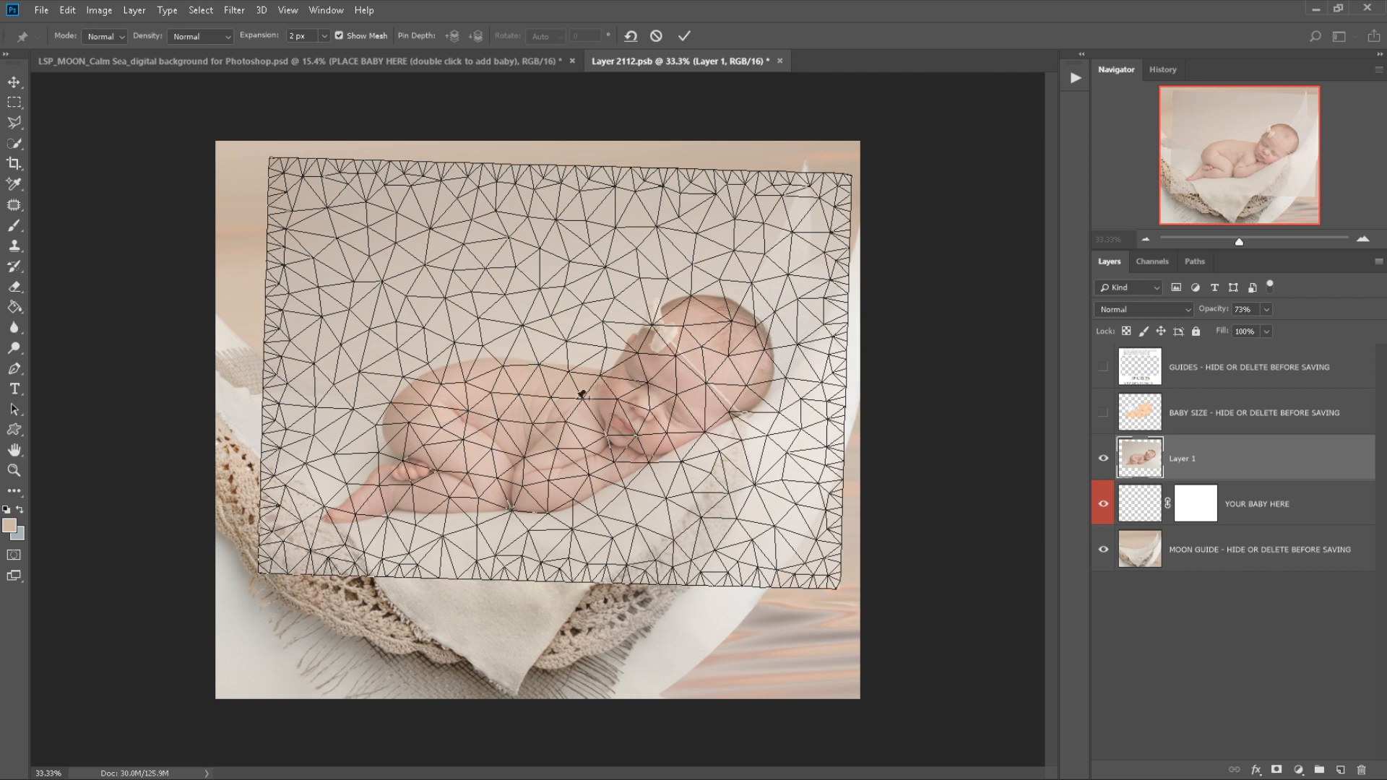
pyautogui.click(511, 514)
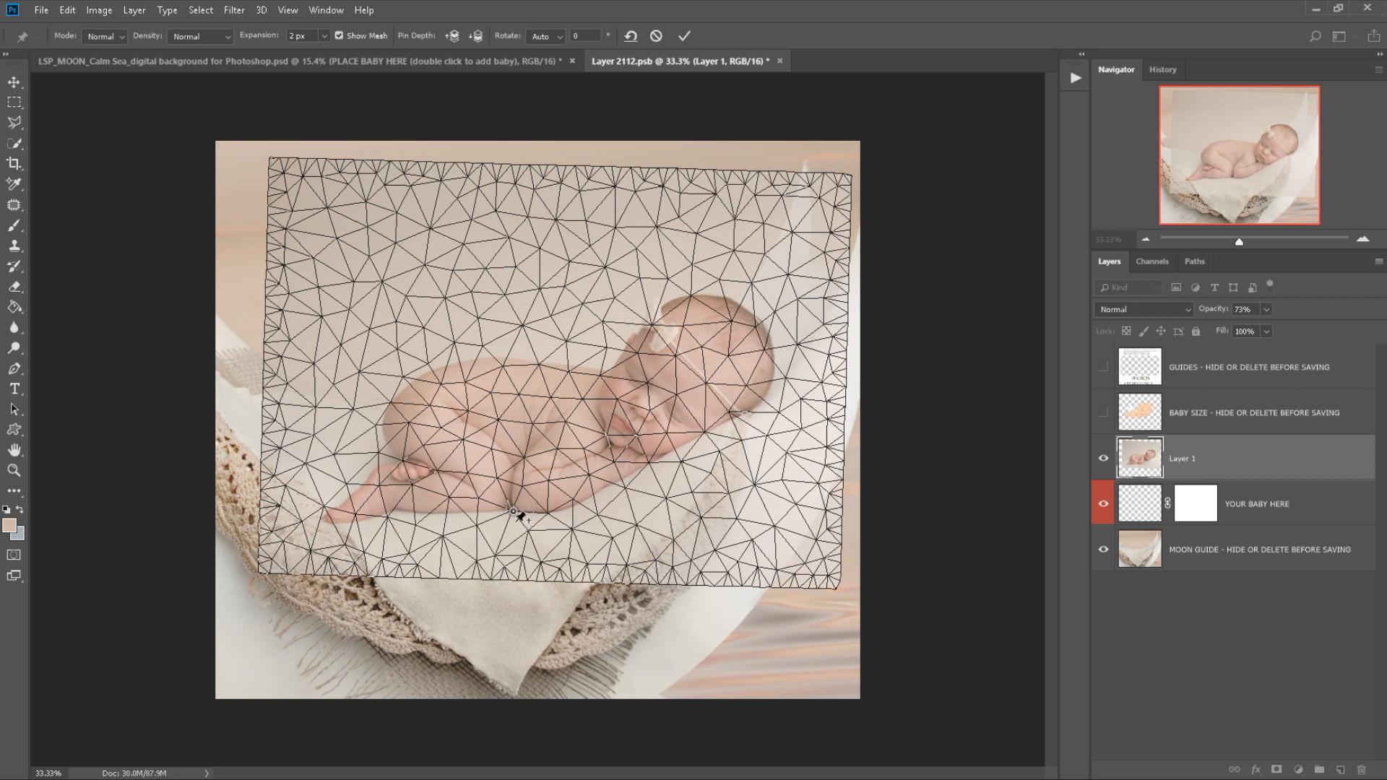
pyautogui.click(510, 477)
pyautogui.click(518, 452)
pyautogui.click(518, 427)
pyautogui.click(521, 406)
pyautogui.click(533, 378)
pyautogui.click(225, 196)
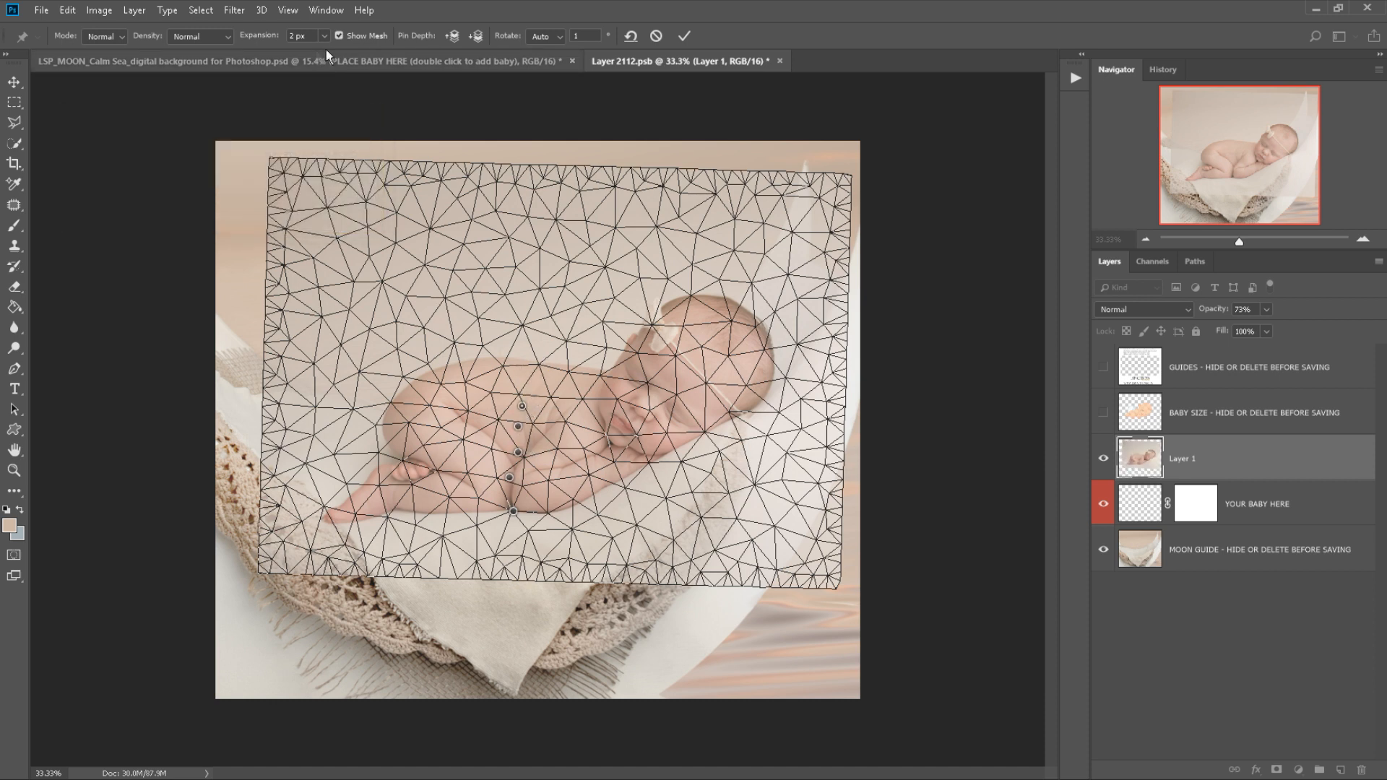
# Set the Puppet Warp density to More Points and extend the pin line above the baby's back and below the elbow.
pyautogui.click(198, 36)
pyautogui.click(194, 78)
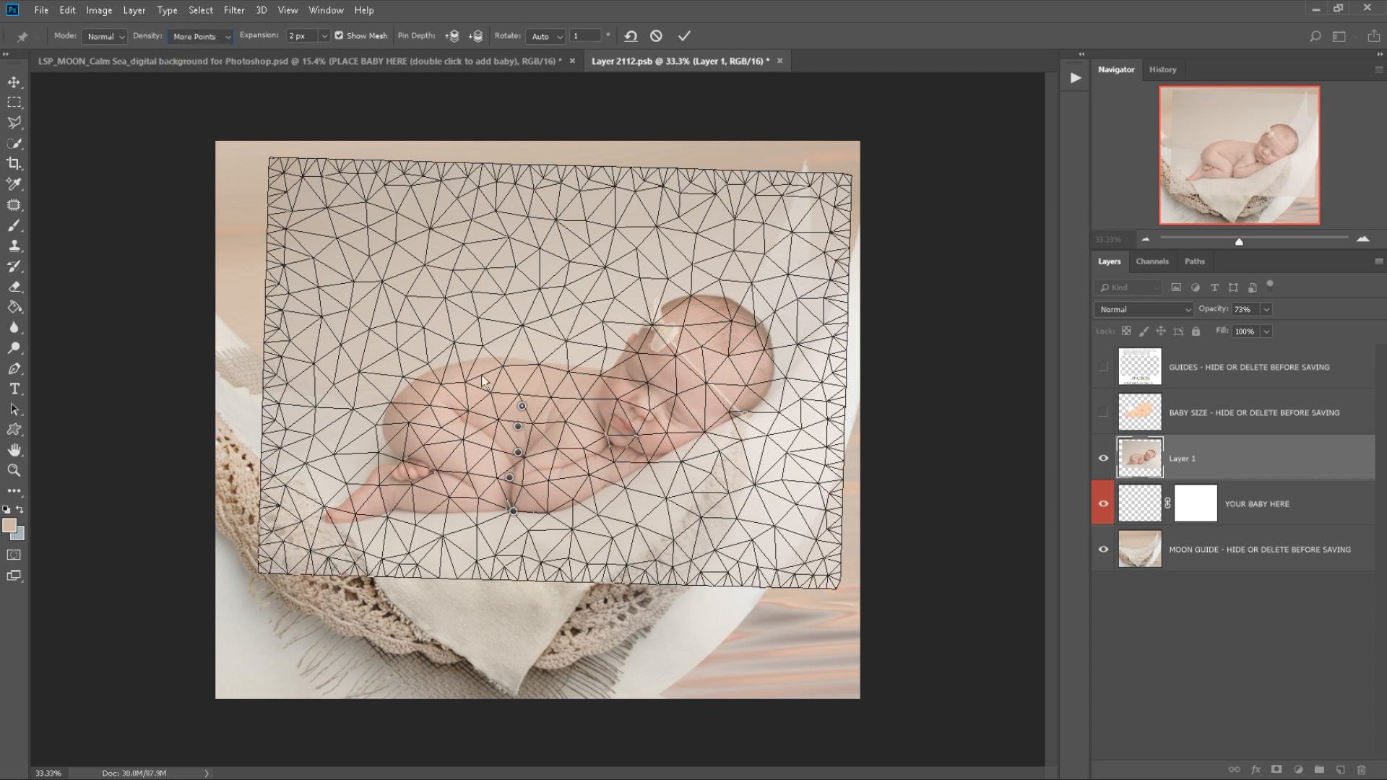
pyautogui.click(529, 383)
pyautogui.click(536, 363)
pyautogui.click(540, 342)
pyautogui.click(547, 317)
pyautogui.click(512, 539)
pyautogui.click(521, 560)
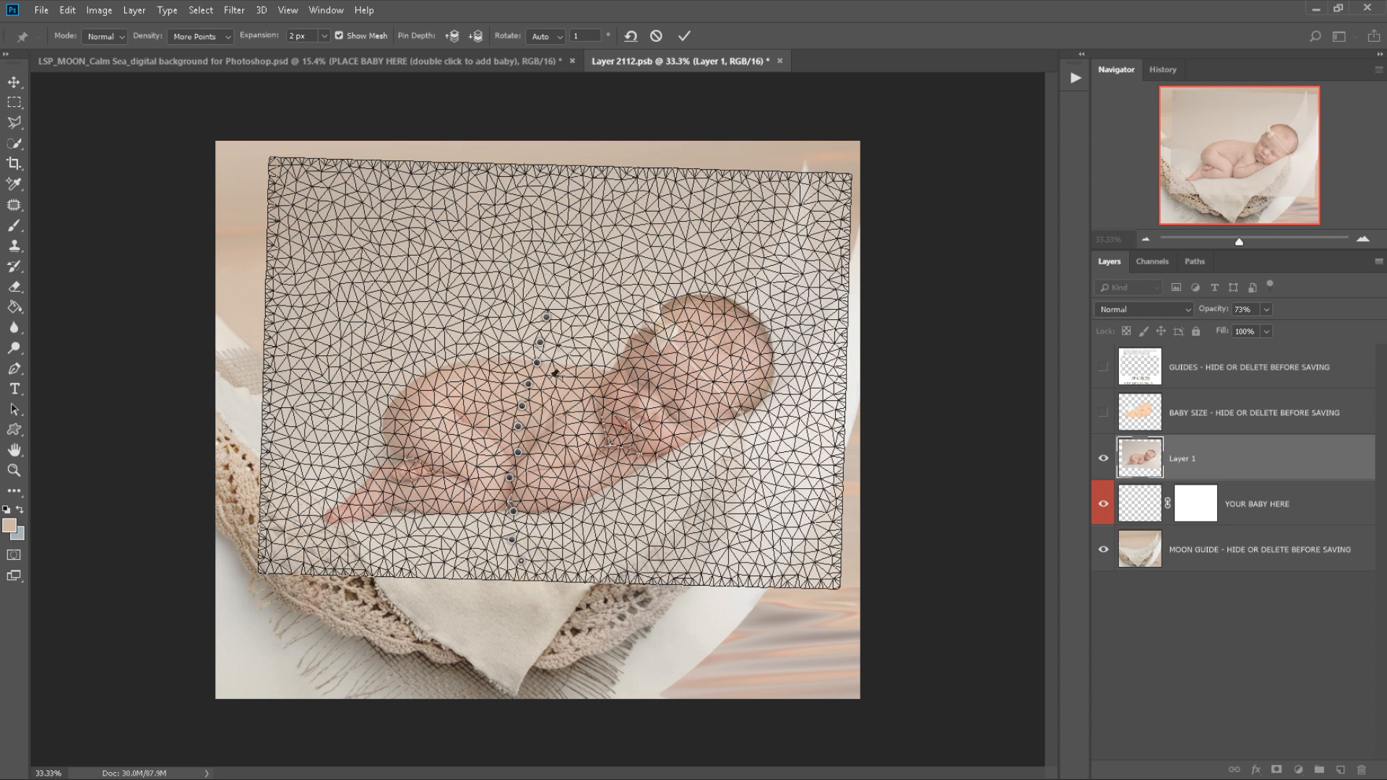
# Pin the baby's arms, shoulder, face and head, plus the backdrop around them, to lock that side against warping.
pyautogui.click(557, 521)
pyautogui.click(643, 474)
pyautogui.click(726, 424)
pyautogui.click(759, 341)
pyautogui.click(674, 279)
pyautogui.click(578, 355)
pyautogui.click(564, 418)
pyautogui.click(677, 399)
pyautogui.click(640, 345)
pyautogui.click(743, 323)
pyautogui.click(773, 283)
pyautogui.click(604, 299)
pyautogui.click(705, 455)
pyautogui.click(760, 513)
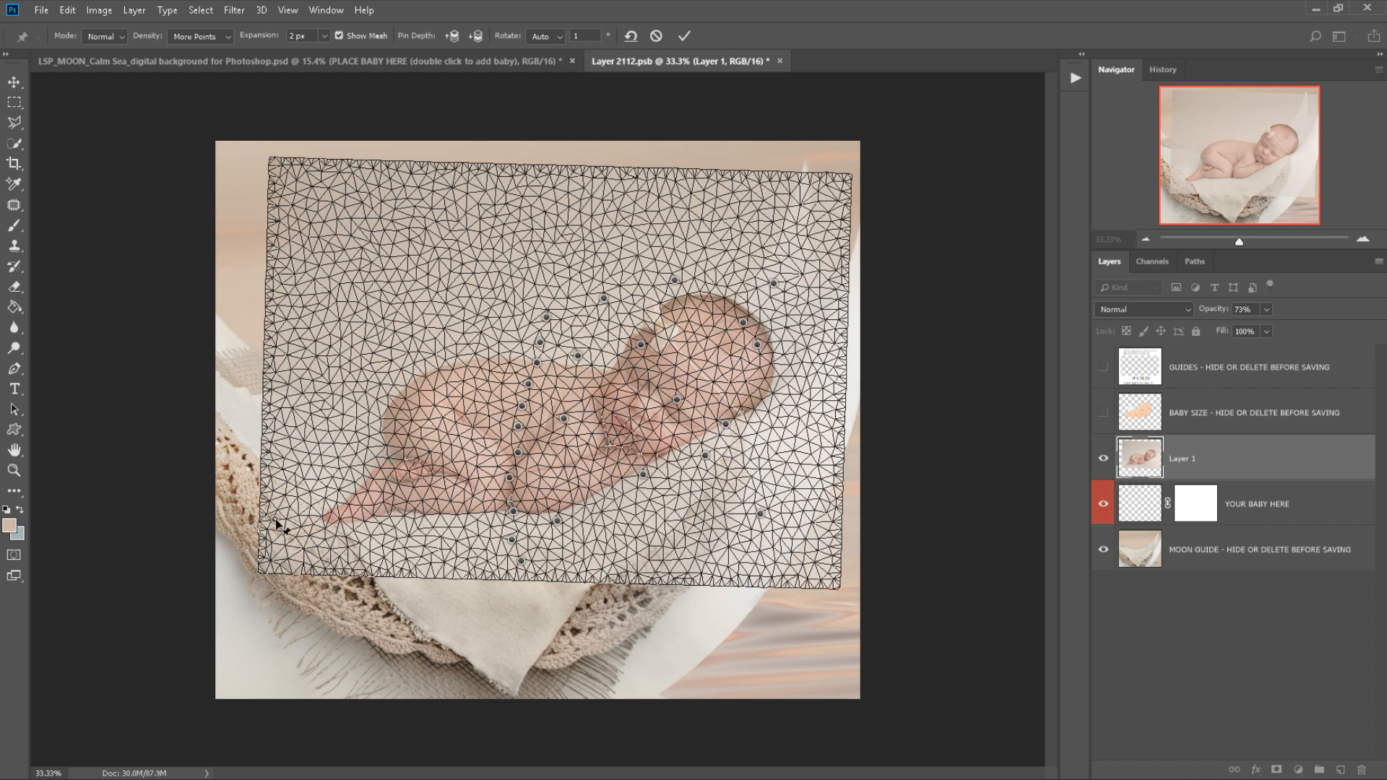
# Hide the mesh, warp the baby's feet and bottom upward to follow the blanket's curve, and apply the Puppet Warp.
pyautogui.moveTo(275, 519); pyautogui.dragTo(299, 476)
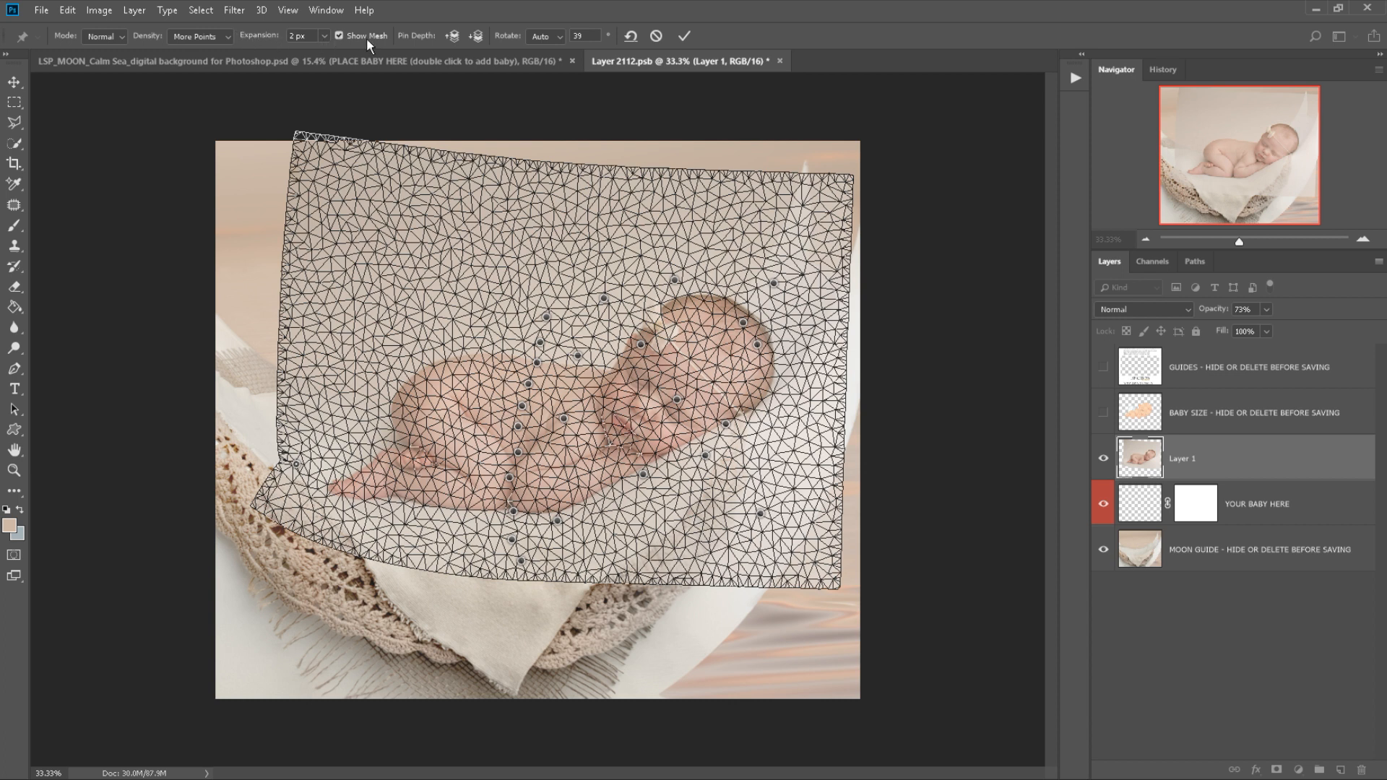
pyautogui.click(340, 36)
pyautogui.moveTo(296, 481); pyautogui.dragTo(325, 422)
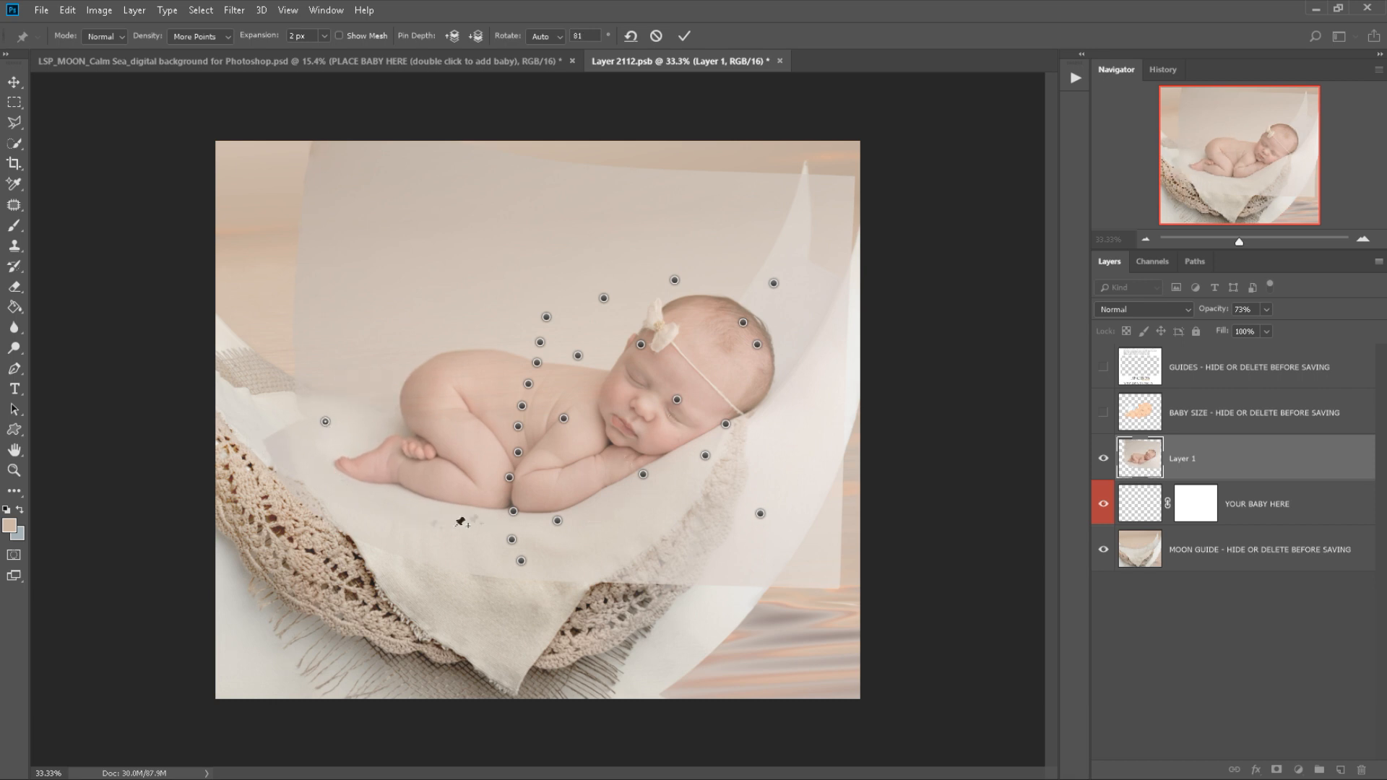
pyautogui.click(377, 286)
pyautogui.moveTo(377, 285); pyautogui.dragTo(375, 279)
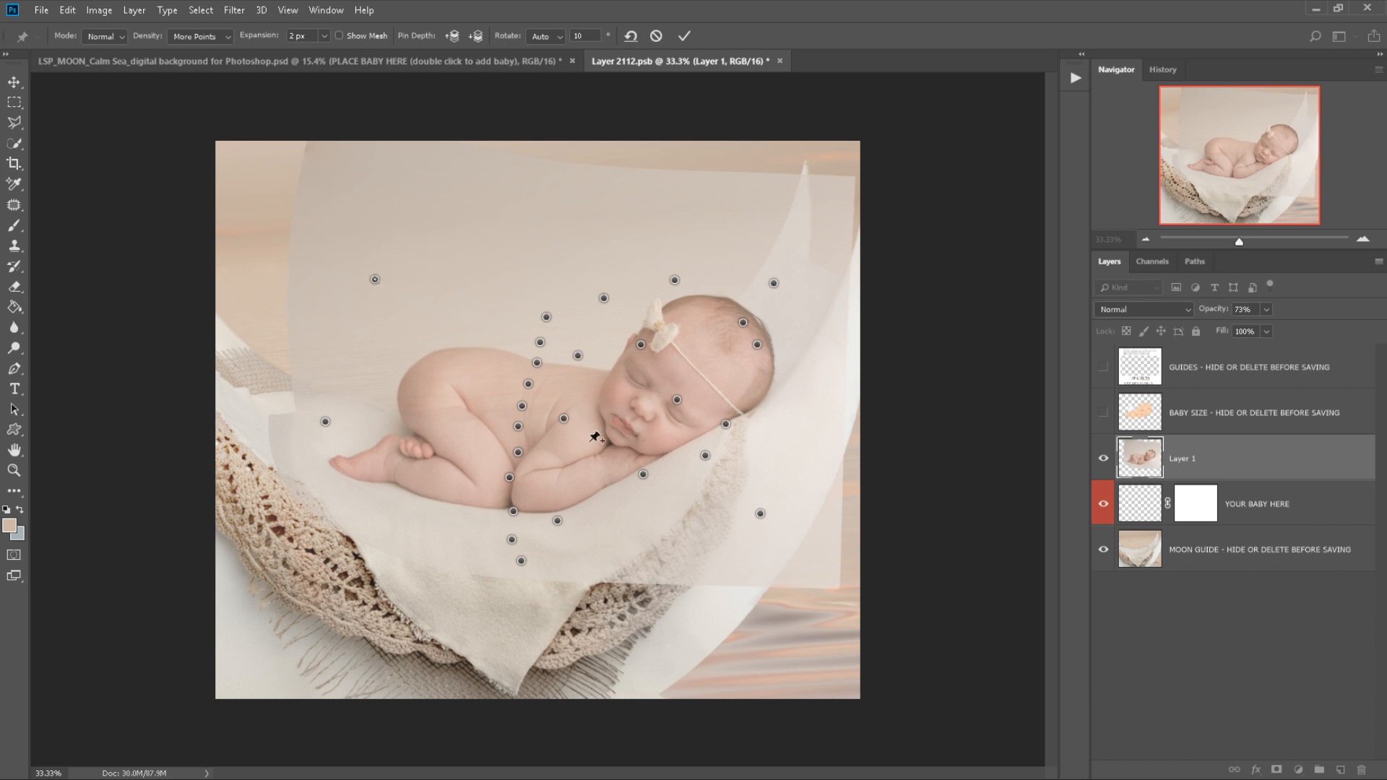
pyautogui.press('Return')
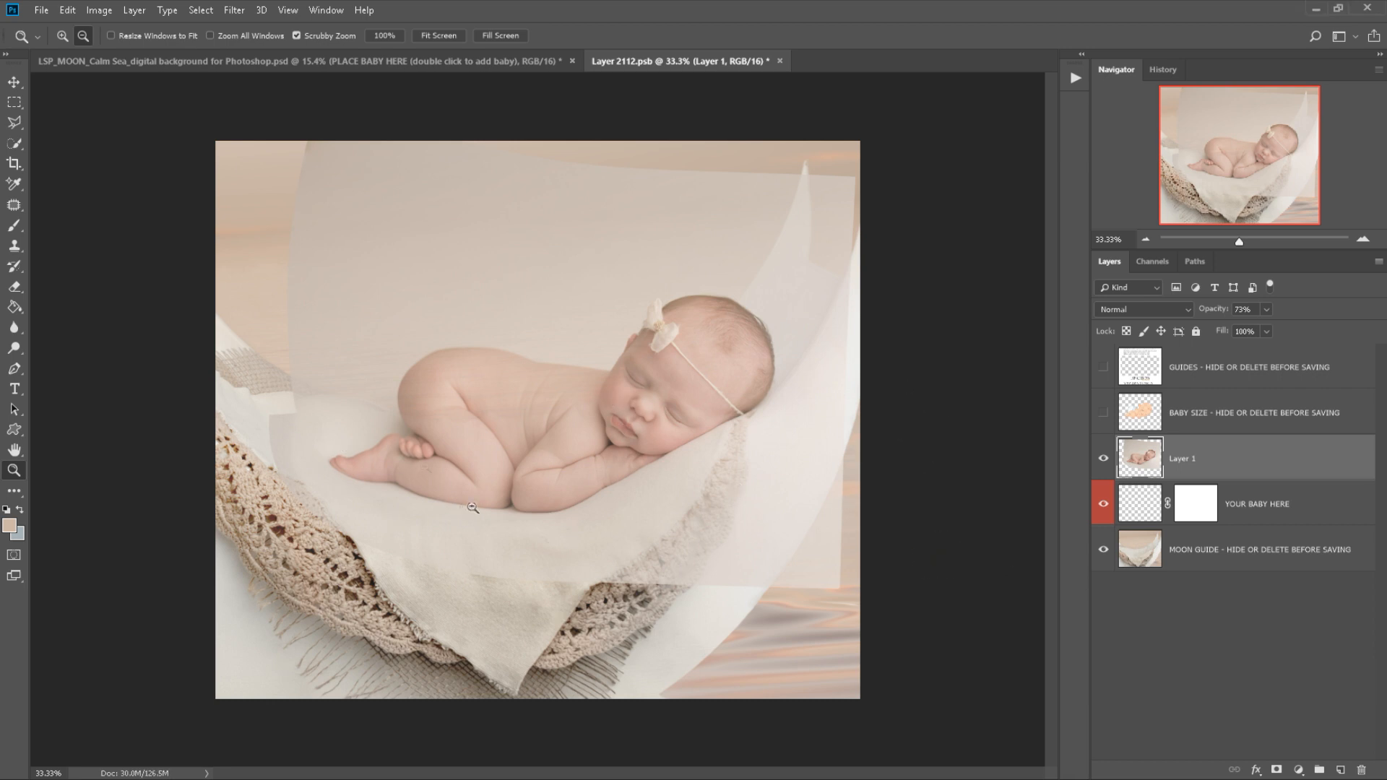
# Set the baby layer's opacity to 100%.
pyautogui.click(1269, 310)
pyautogui.moveTo(1269, 327); pyautogui.dragTo(1289, 327)
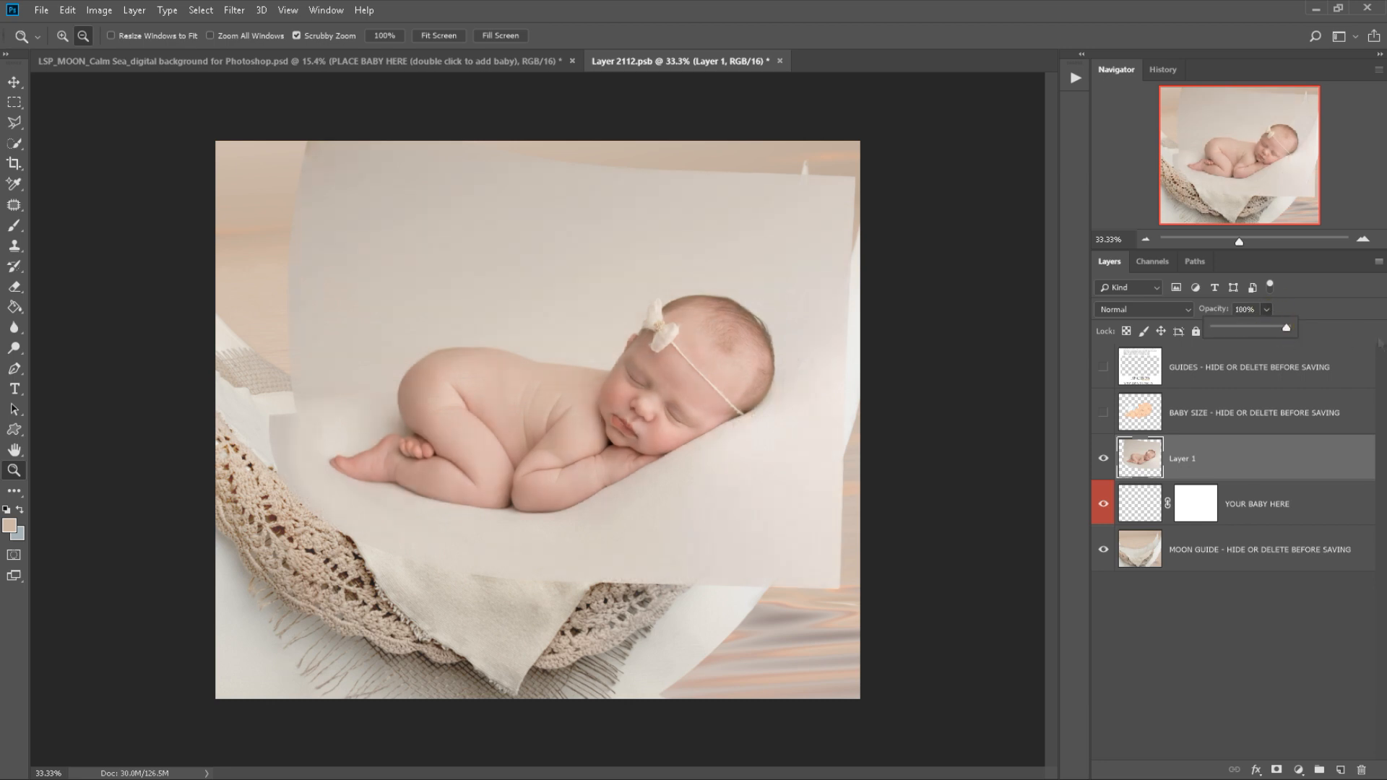
pyautogui.click(1159, 459)
pyautogui.rightClick(1304, 458)
pyautogui.click(1247, 589)
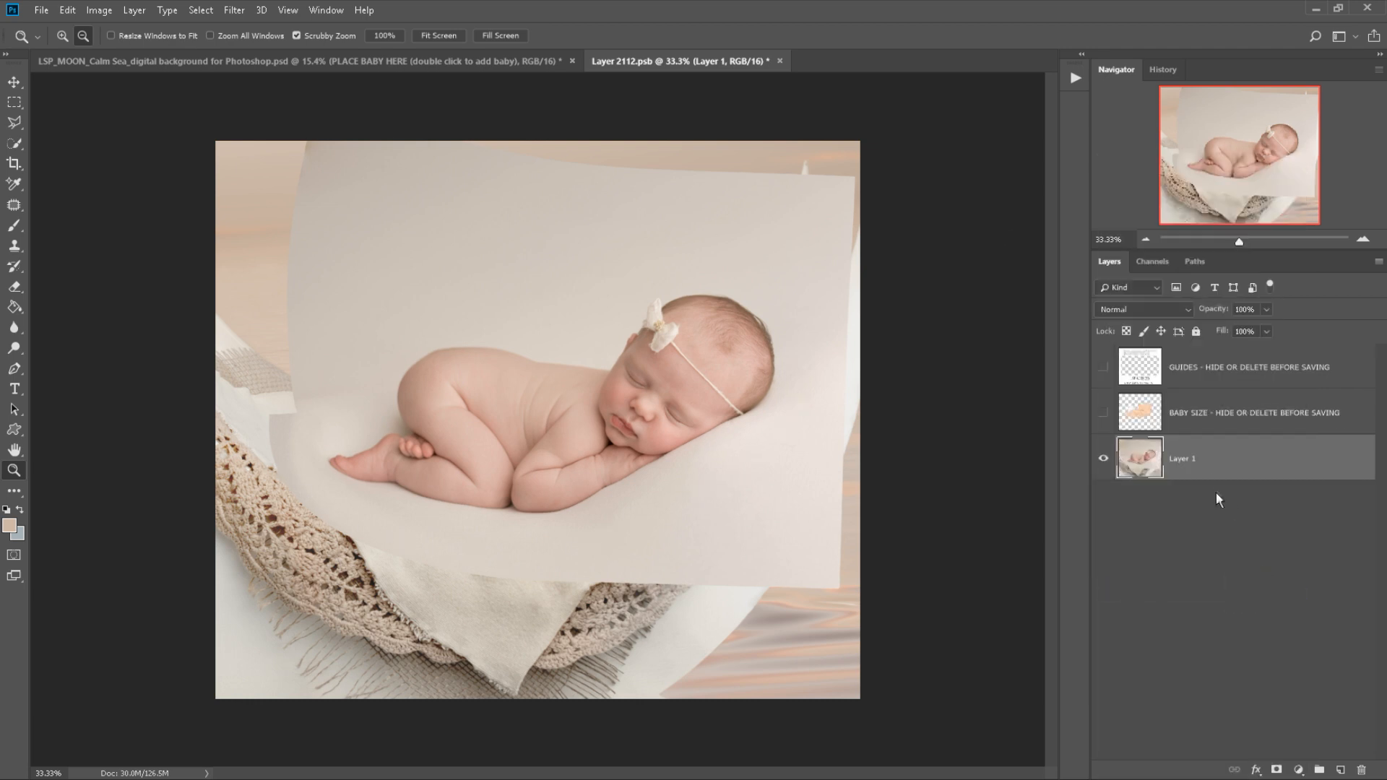
pyautogui.hotkey('ctrl', 'z')
# Merge the baby layer down into the YOUR BABY HERE layer, preserving its layer mask.
pyautogui.rightClick(1280, 460)
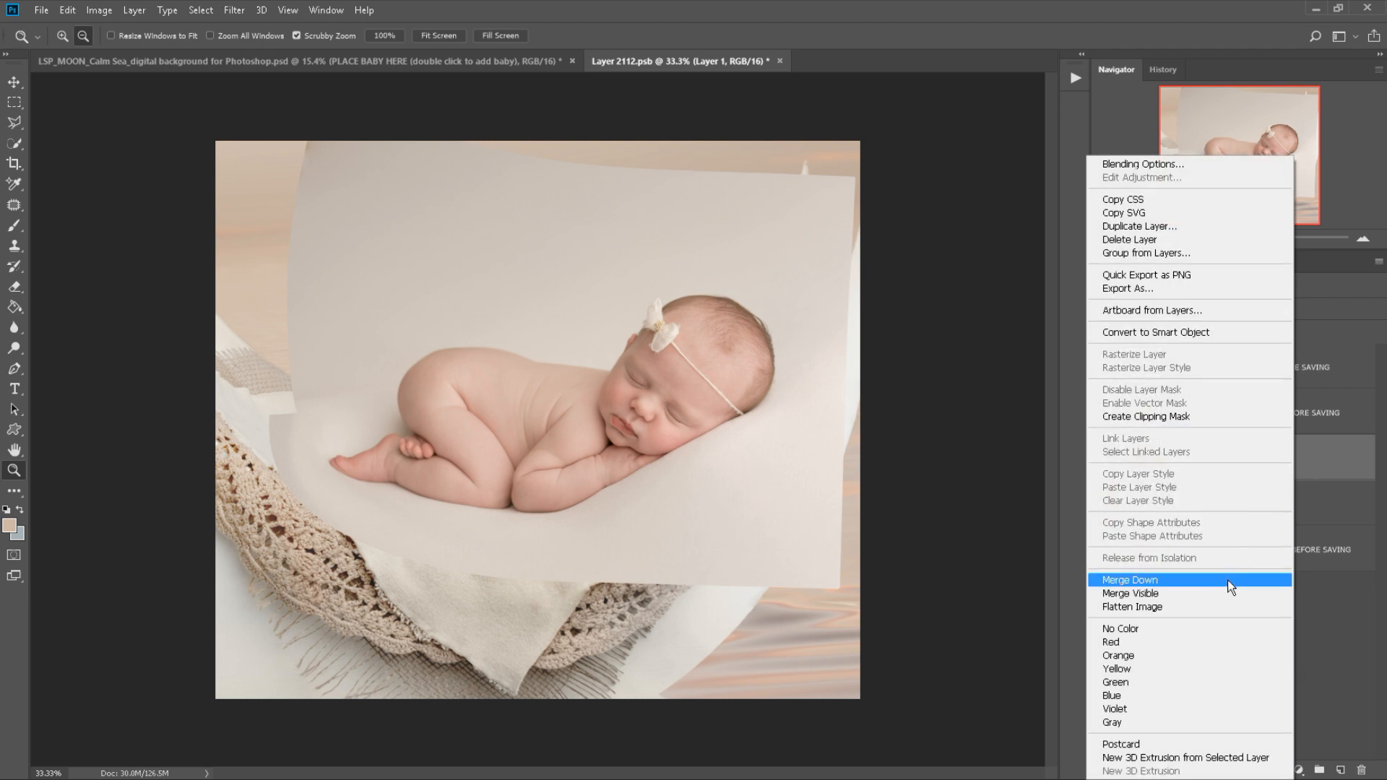
pyautogui.click(1230, 578)
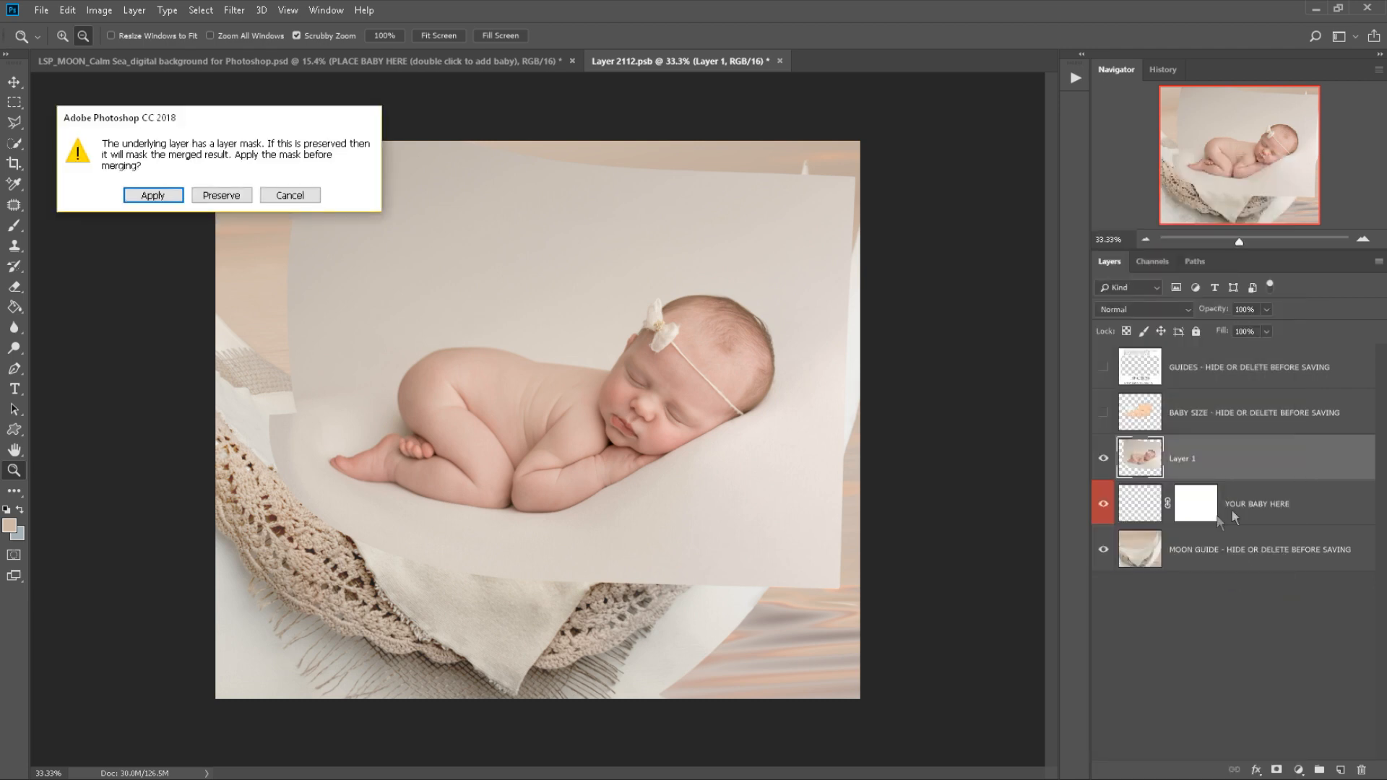
pyautogui.click(224, 195)
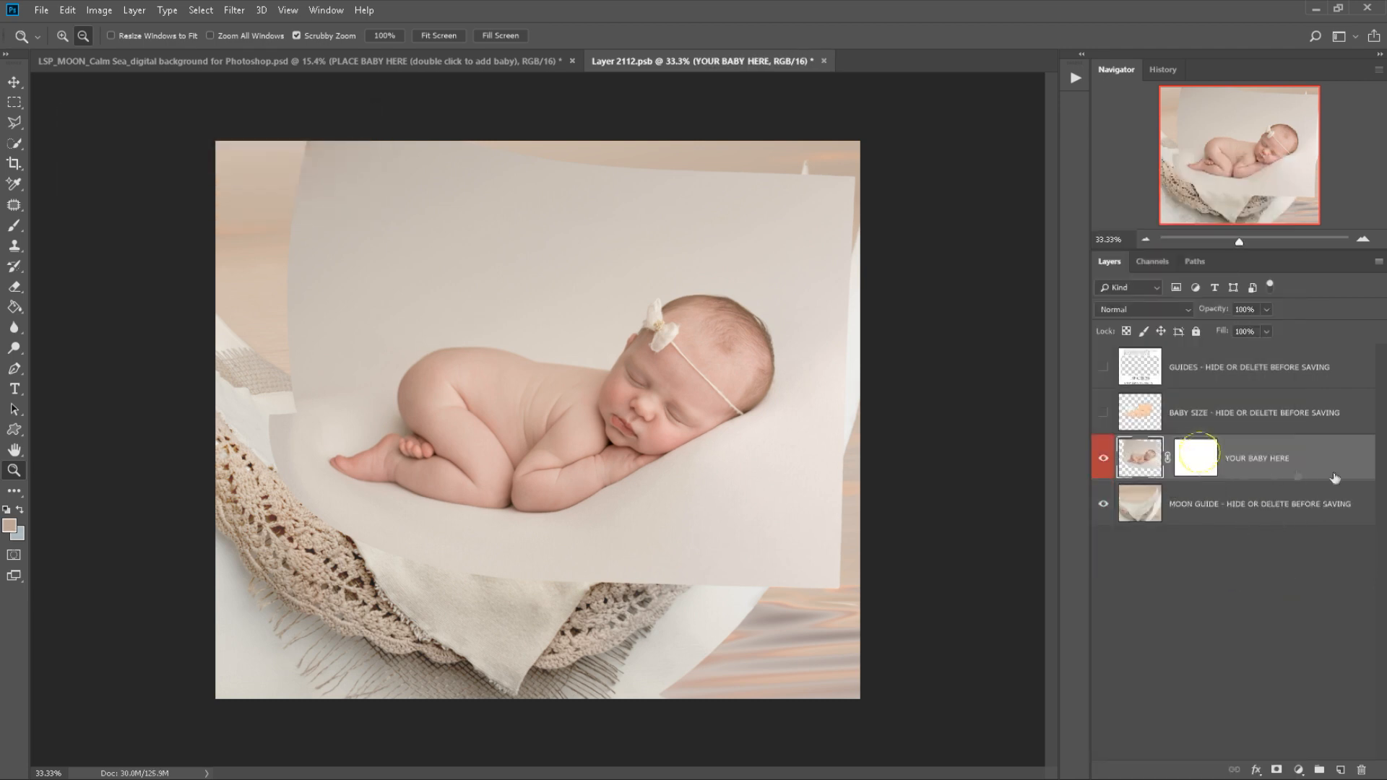
# Make the layer mask of the YOUR BABY HERE layer the active editing target.
pyautogui.click(1217, 471)
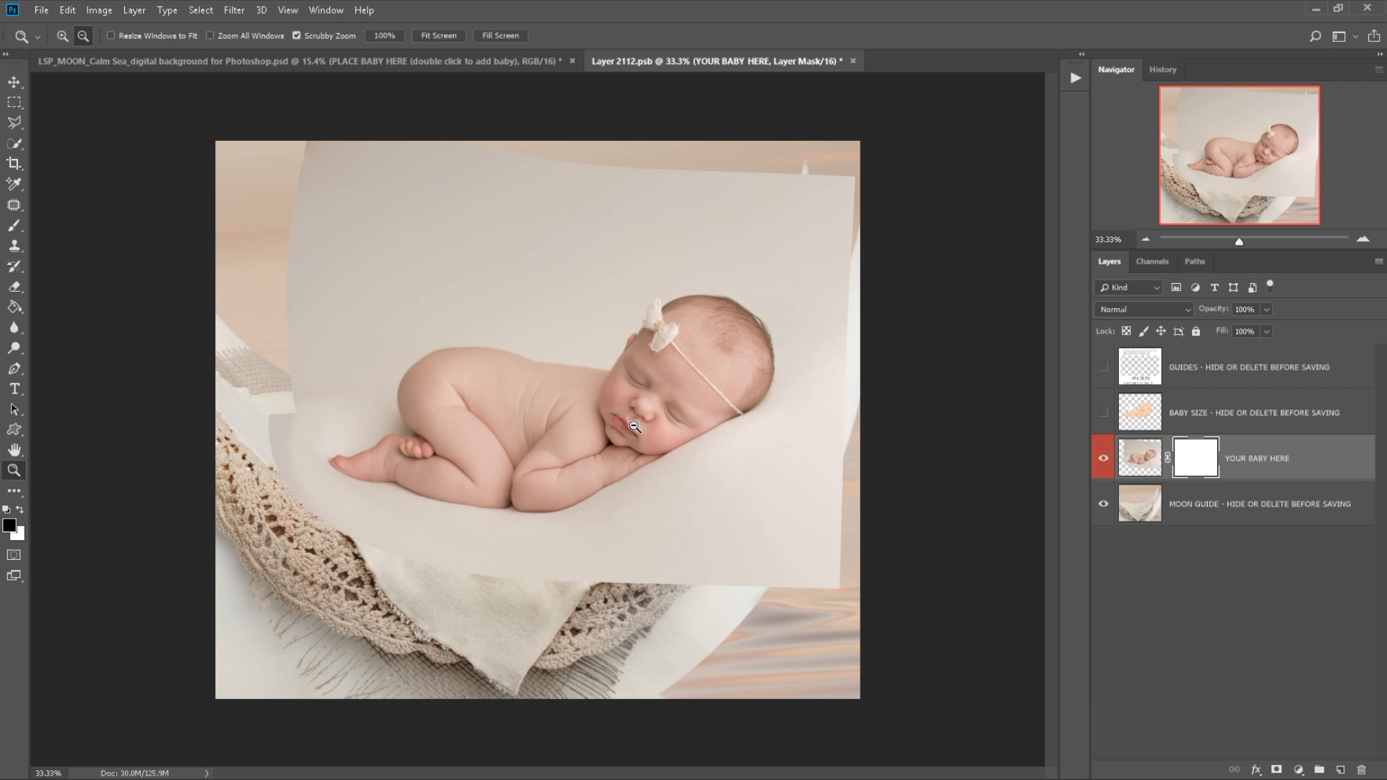
pyautogui.click(1142, 457)
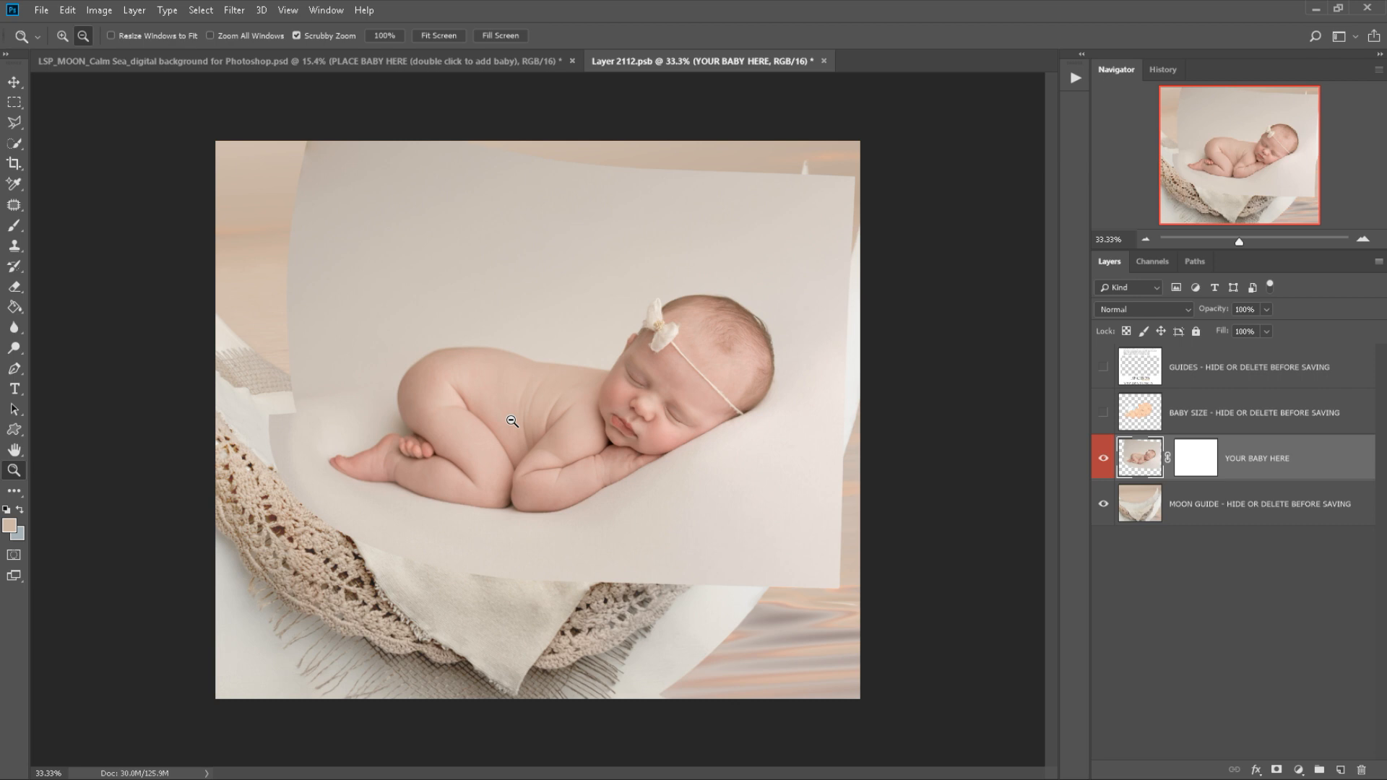
pyautogui.click(1196, 454)
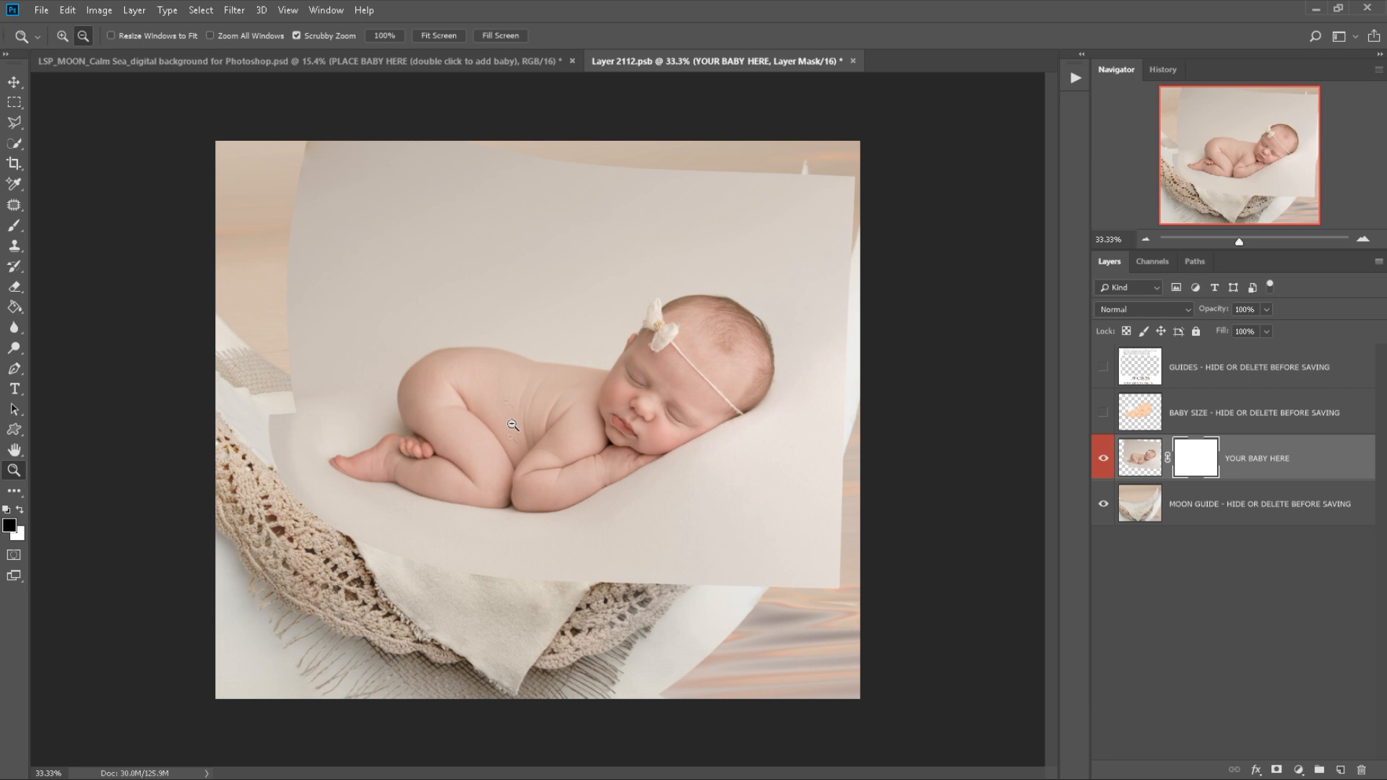
pyautogui.click(14, 143)
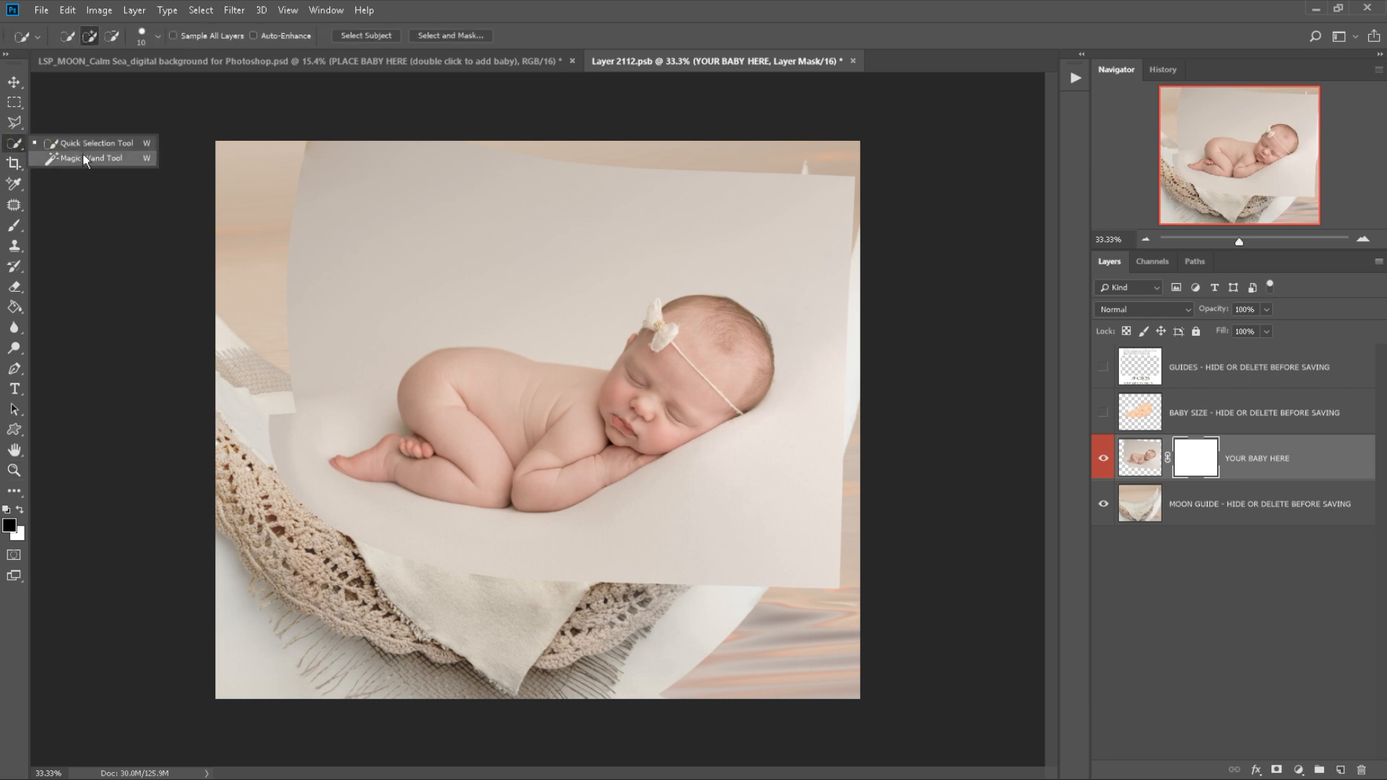
pyautogui.click(69, 139)
pyautogui.moveTo(644, 372)
pyautogui.mouseDown()
pyautogui.moveTo(639, 401)
pyautogui.moveTo(476, 376)
pyautogui.moveTo(354, 455)
pyautogui.moveTo(448, 391)
pyautogui.mouseUp()
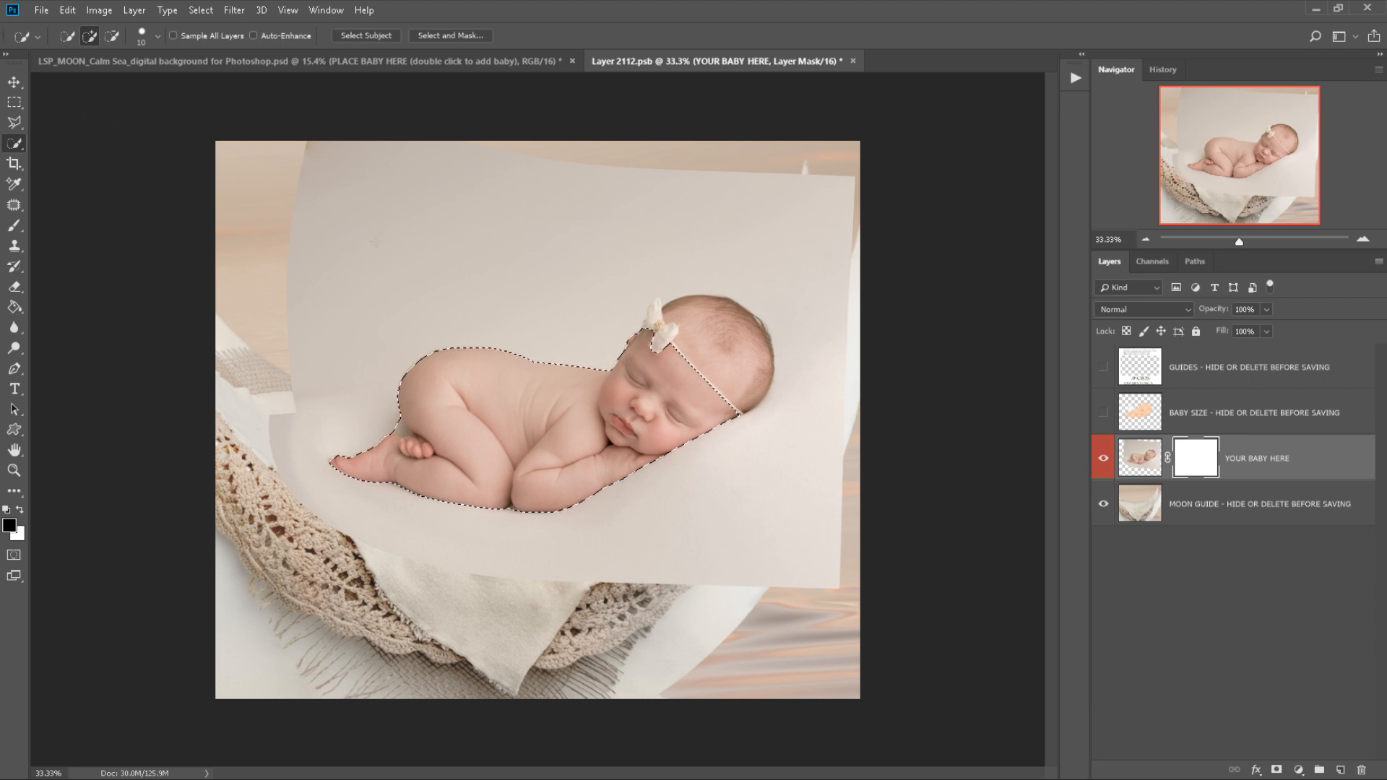
pyautogui.hotkey('ctrl', 'd')
# Select the baby automatically with the Quick Selection tool's Select Subject command.
pyautogui.rightClick(15, 148)
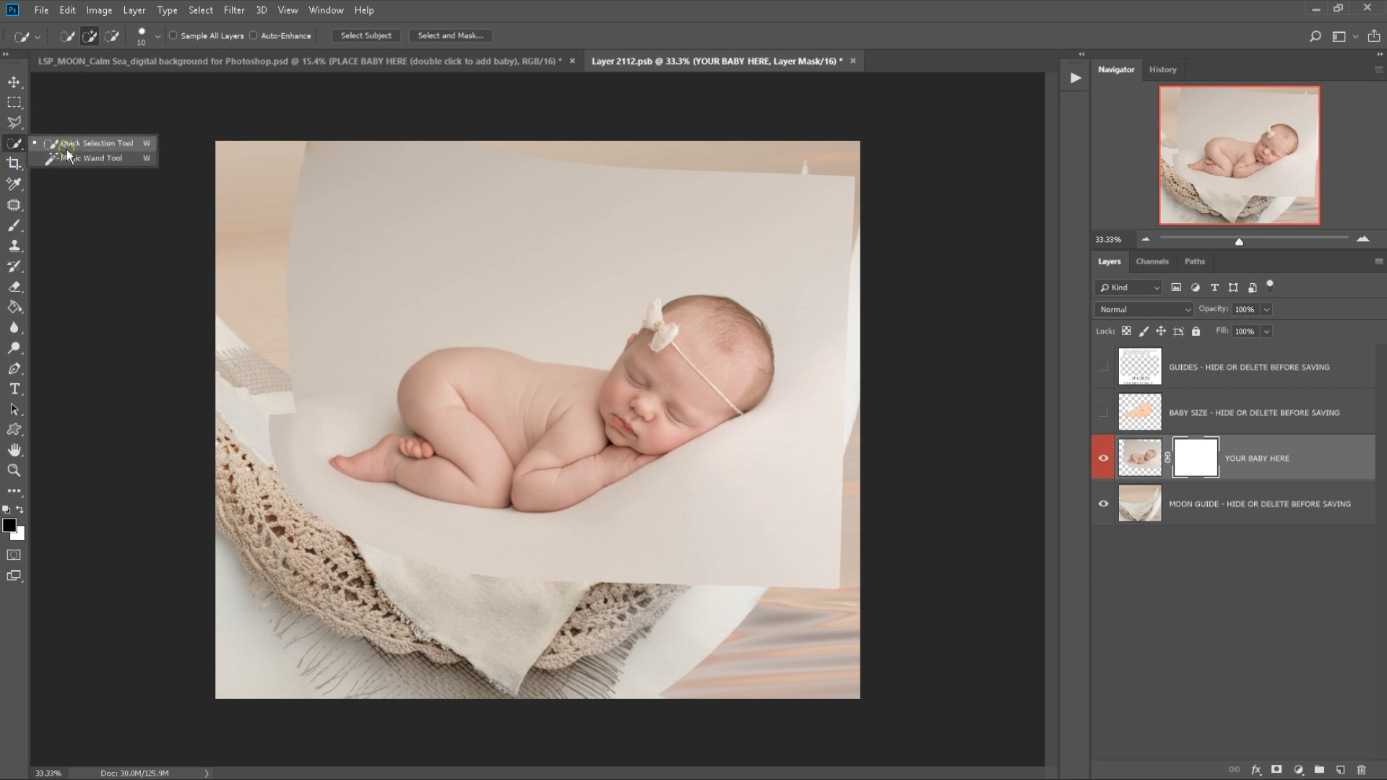
pyautogui.click(61, 145)
pyautogui.click(365, 37)
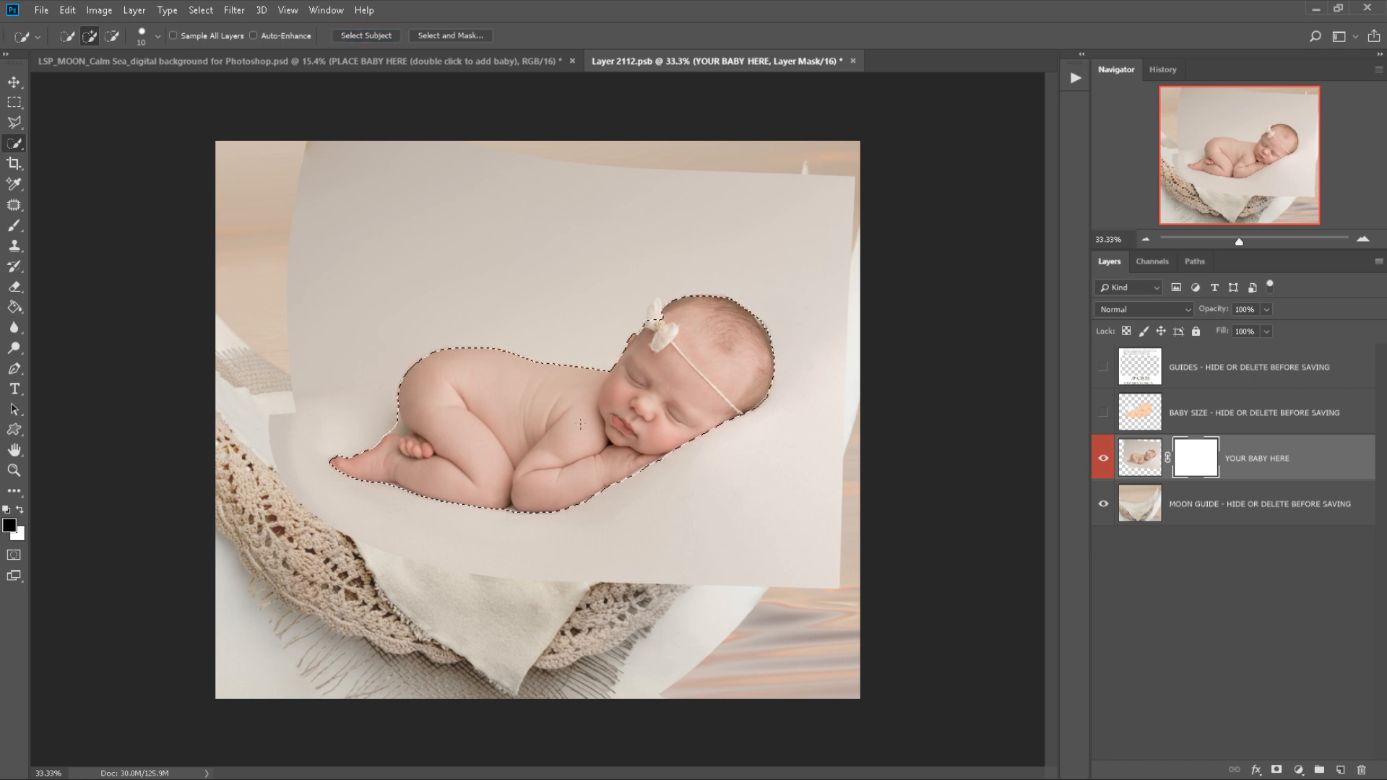
# Subtract the backdrop gap between the baby's bottom and foot from the selection, keeping the foot's edge selected.
pyautogui.press('z')
pyautogui.click(388, 421)
pyautogui.click(375, 427)
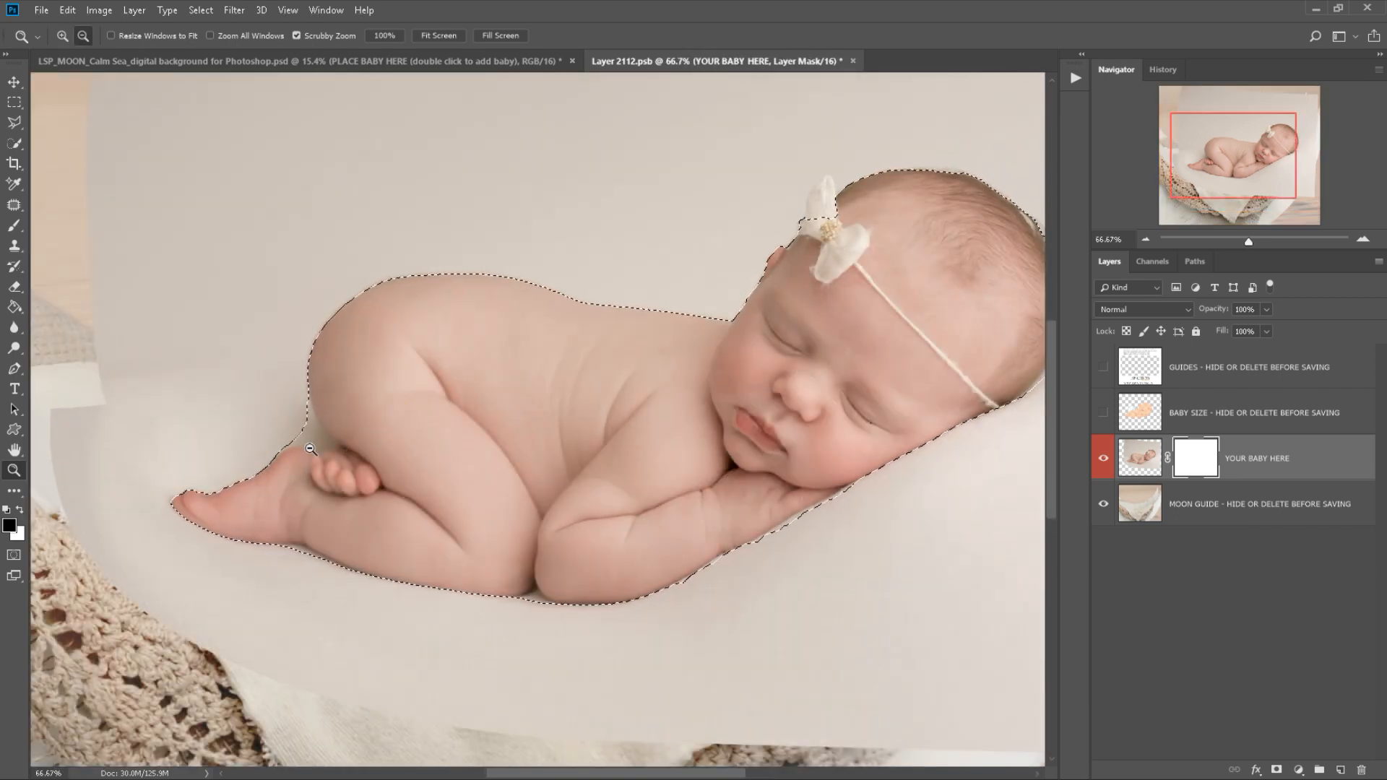
pyautogui.press('w')
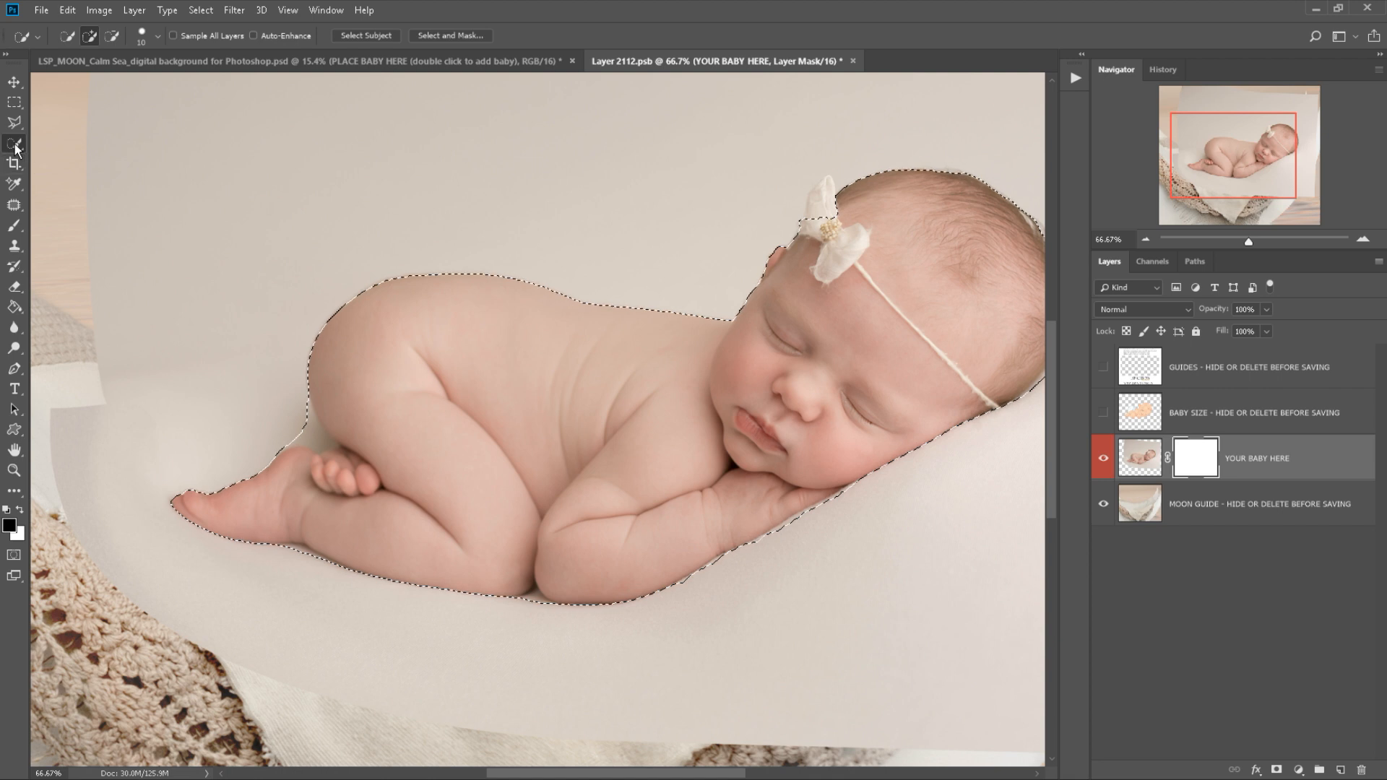
pyautogui.press('alt')
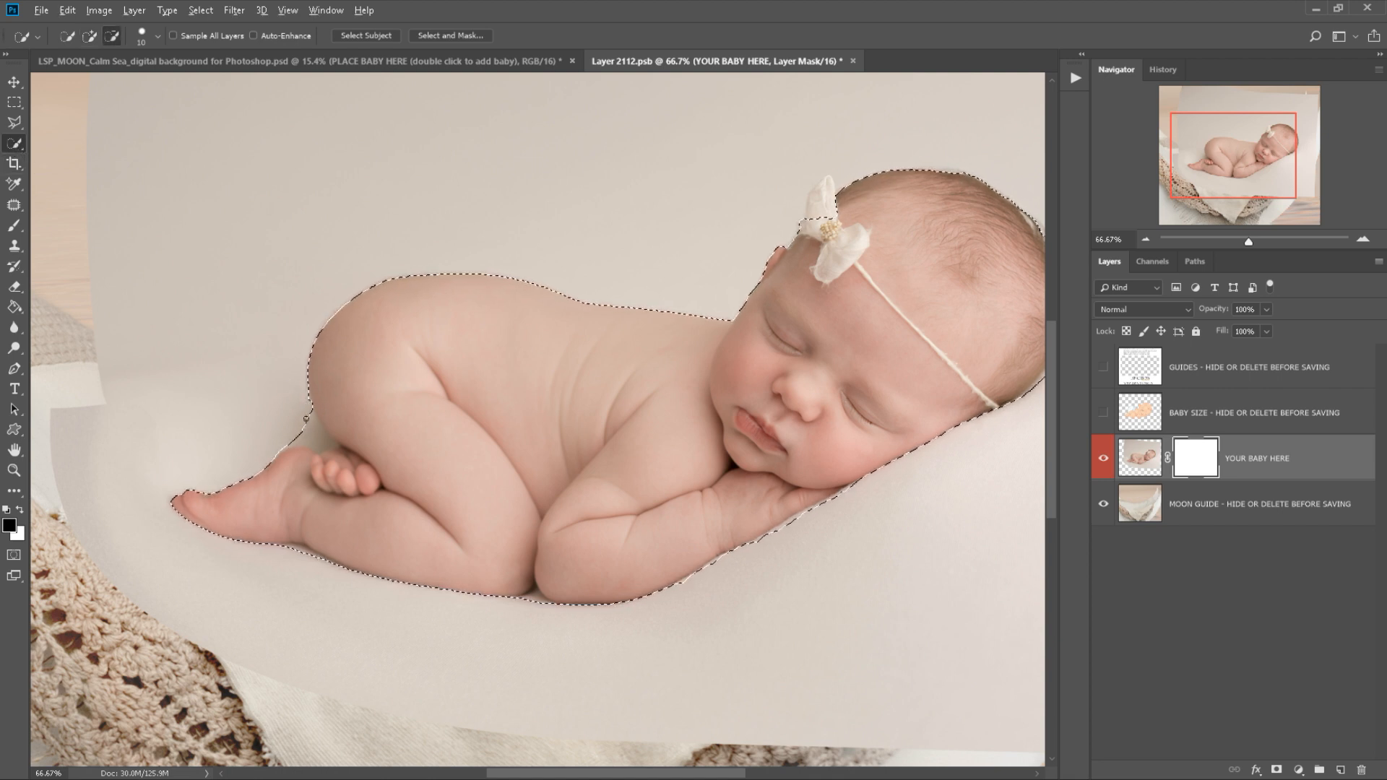
pyautogui.moveTo(312, 439); pyautogui.dragTo(316, 446)
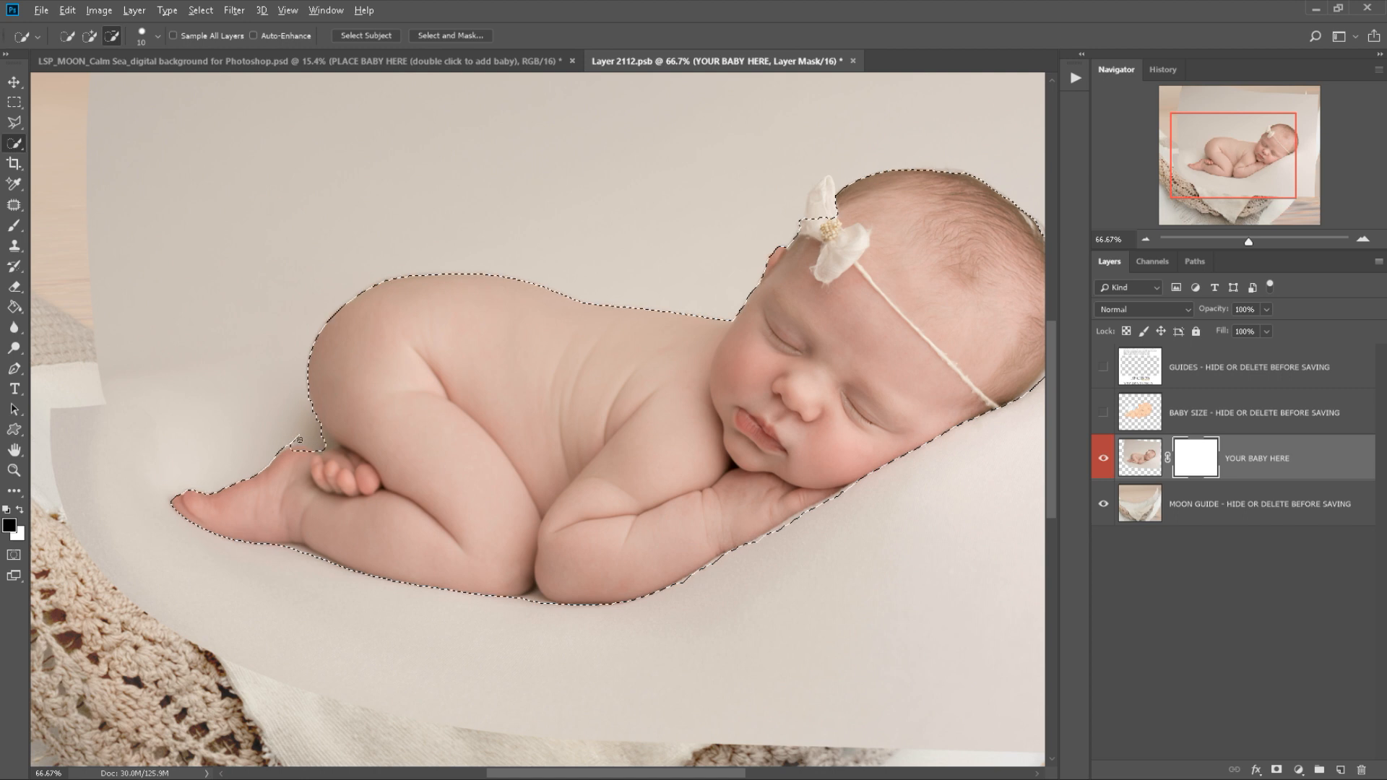
pyautogui.click(311, 457)
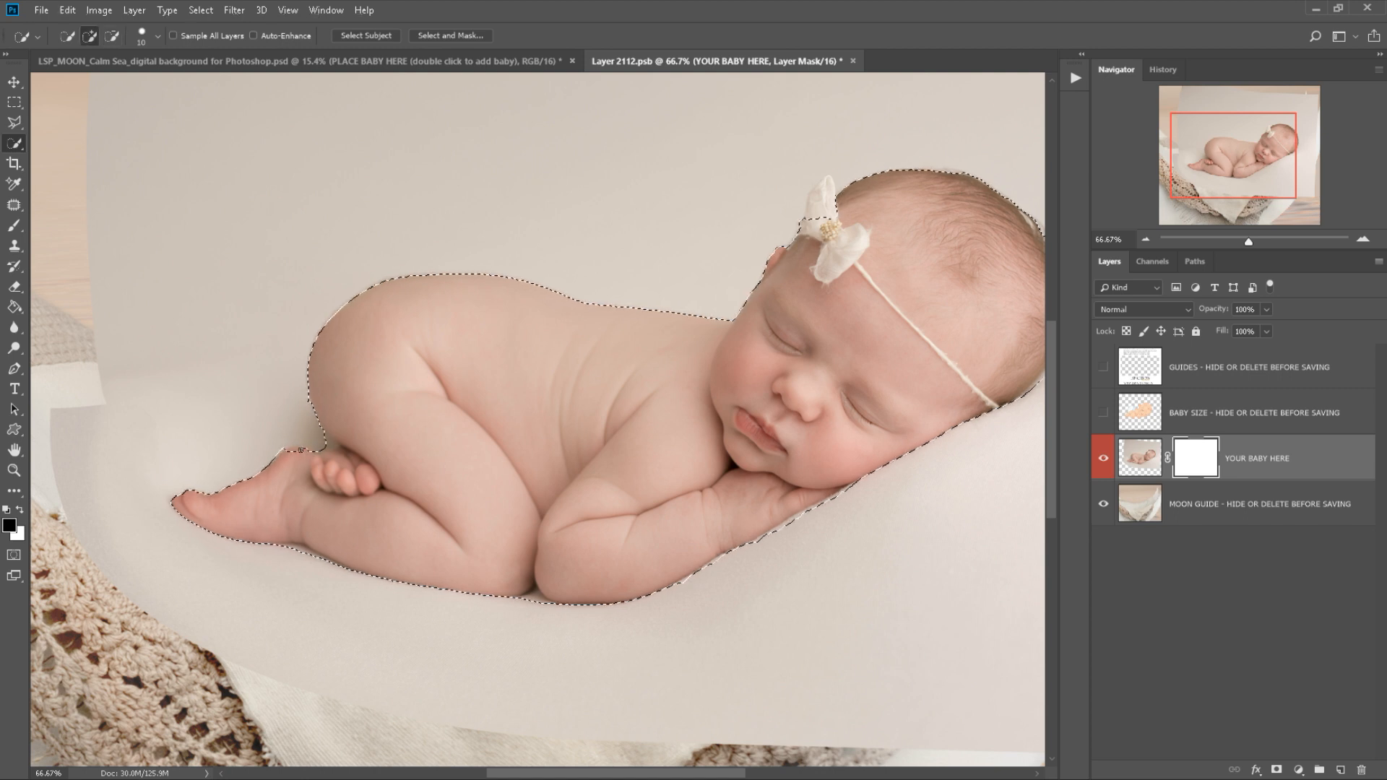
pyautogui.moveTo(309, 453); pyautogui.dragTo(338, 450)
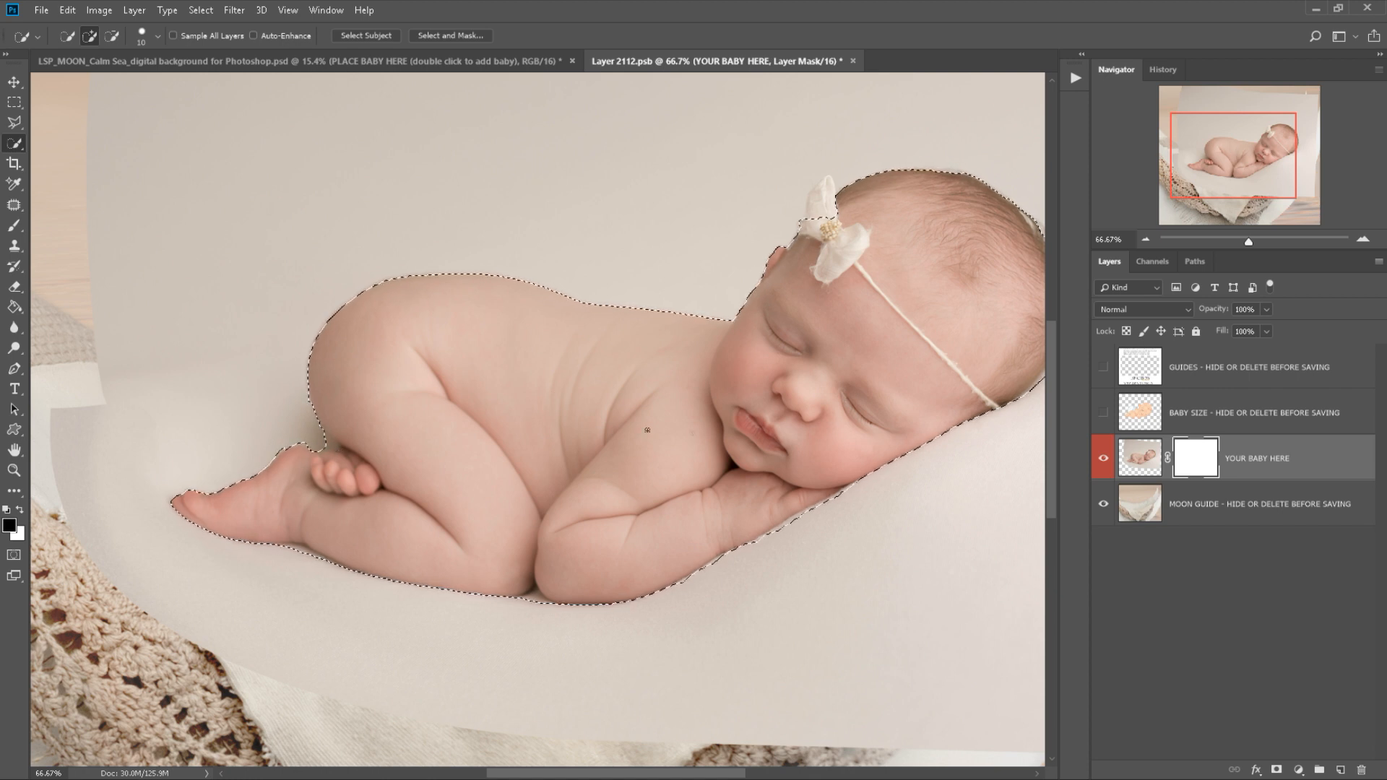
# Add the upper part of the headband bow to the baby selection with the Quick Selection tool.
pyautogui.press('space')
pyautogui.moveTo(784, 367); pyautogui.dragTo(317, 450)
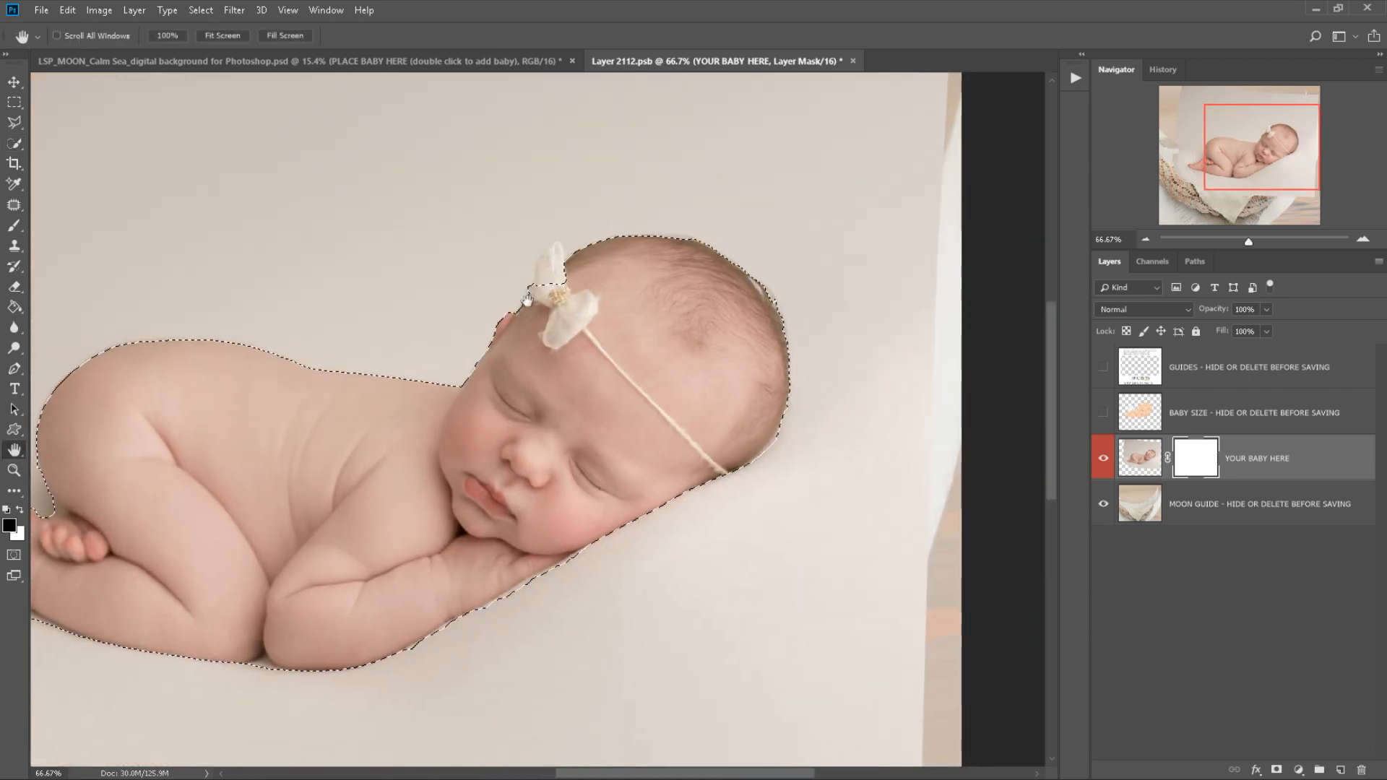
pyautogui.press('z')
pyautogui.click(561, 254)
pyautogui.click(560, 255)
pyautogui.press('w')
pyautogui.moveTo(561, 310)
pyautogui.mouseDown()
pyautogui.moveTo(580, 348)
pyautogui.moveTo(543, 275)
pyautogui.moveTo(555, 233)
pyautogui.moveTo(508, 267)
pyautogui.moveTo(495, 351)
pyautogui.mouseUp()
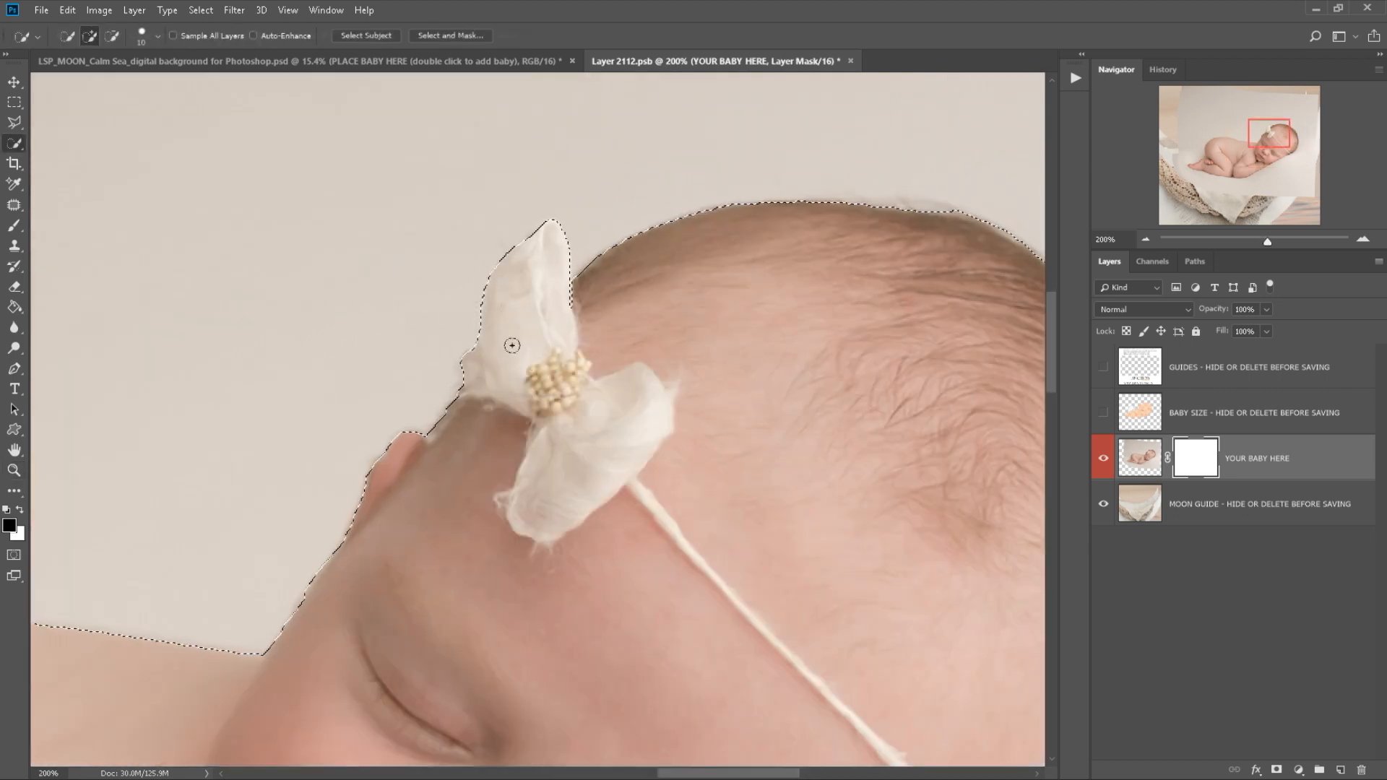
# Open the baby selection in the Select and Mask workspace.
pyautogui.press('z')
pyautogui.keyDown('alt'); pyautogui.click(505, 331); pyautogui.keyUp('alt')
pyautogui.keyDown('alt'); pyautogui.click(523, 331); pyautogui.keyUp('alt')
pyautogui.keyDown('alt'); pyautogui.click(523, 331); pyautogui.keyUp('alt')
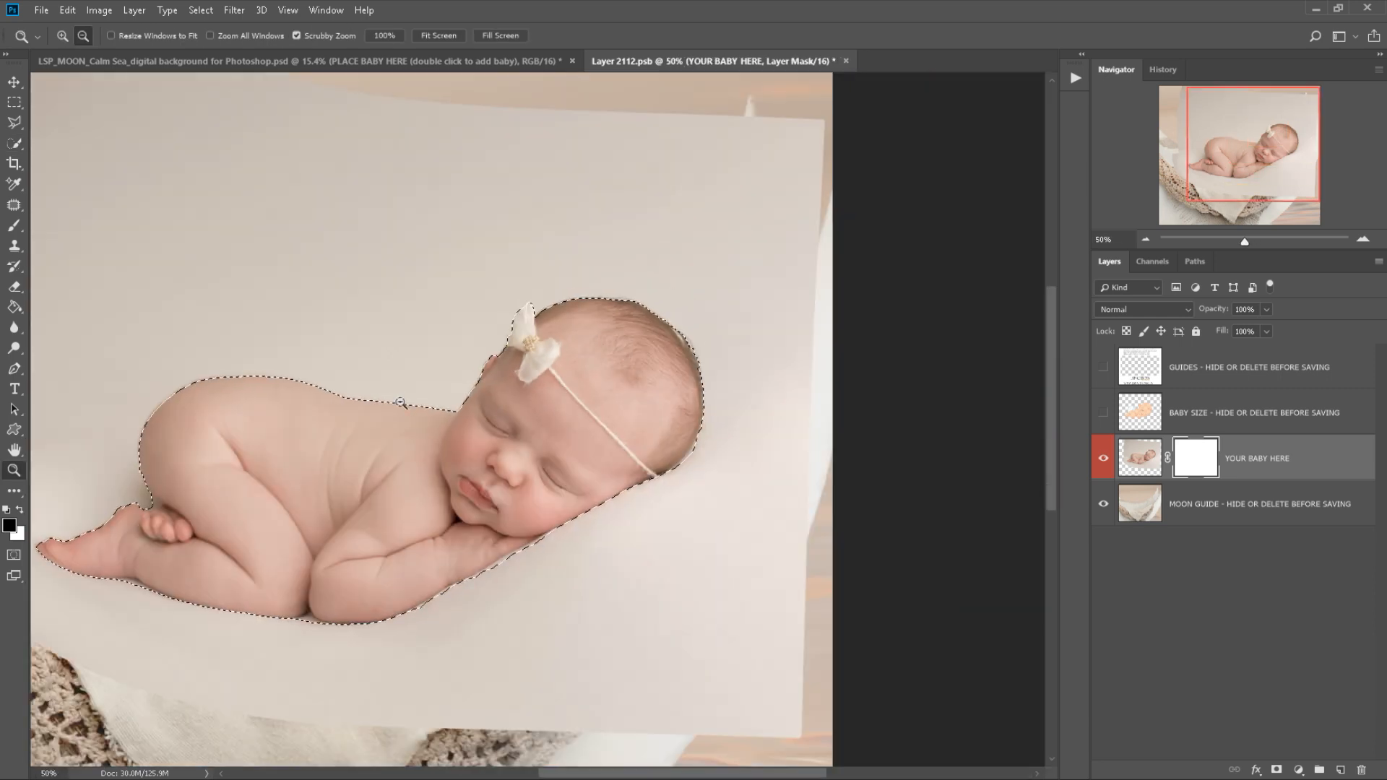
pyautogui.press('h')
pyautogui.moveTo(447, 390); pyautogui.dragTo(589, 365)
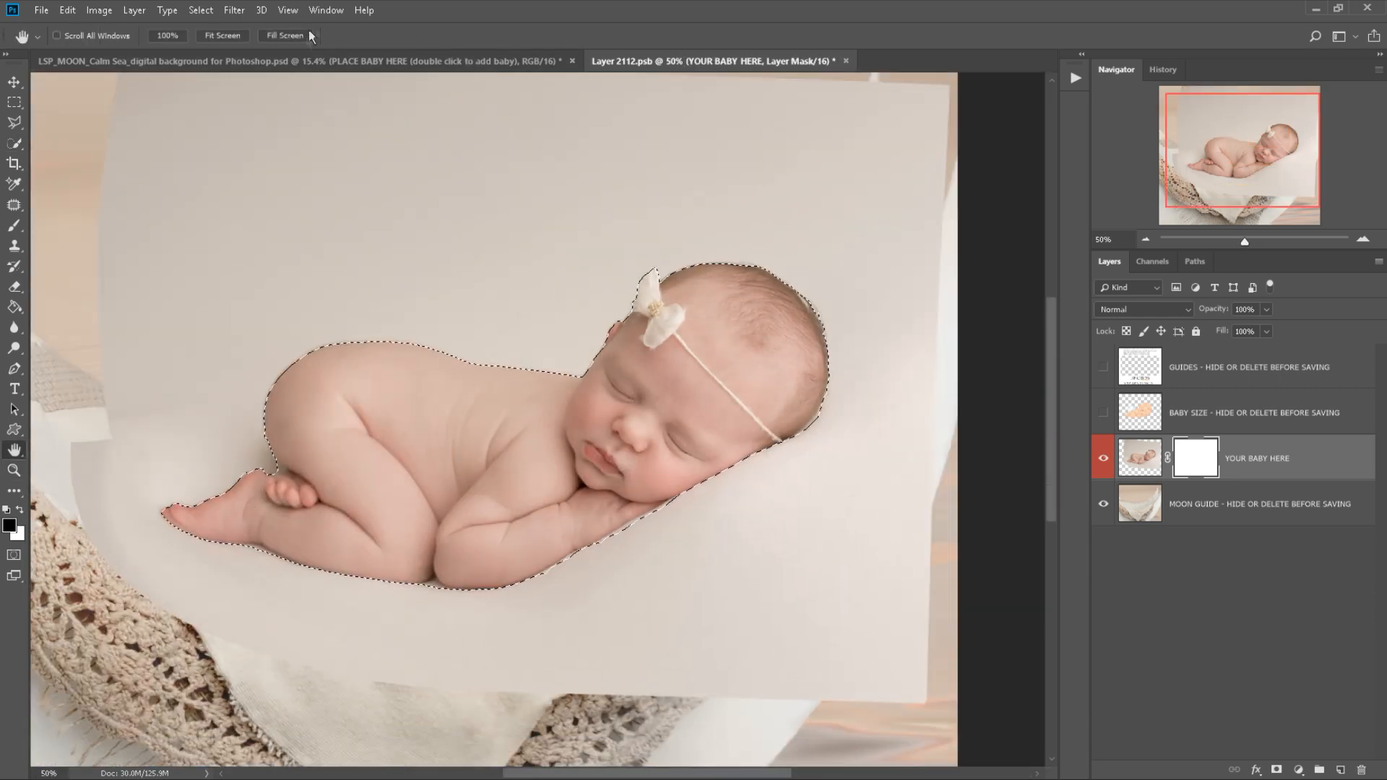
pyautogui.click(14, 143)
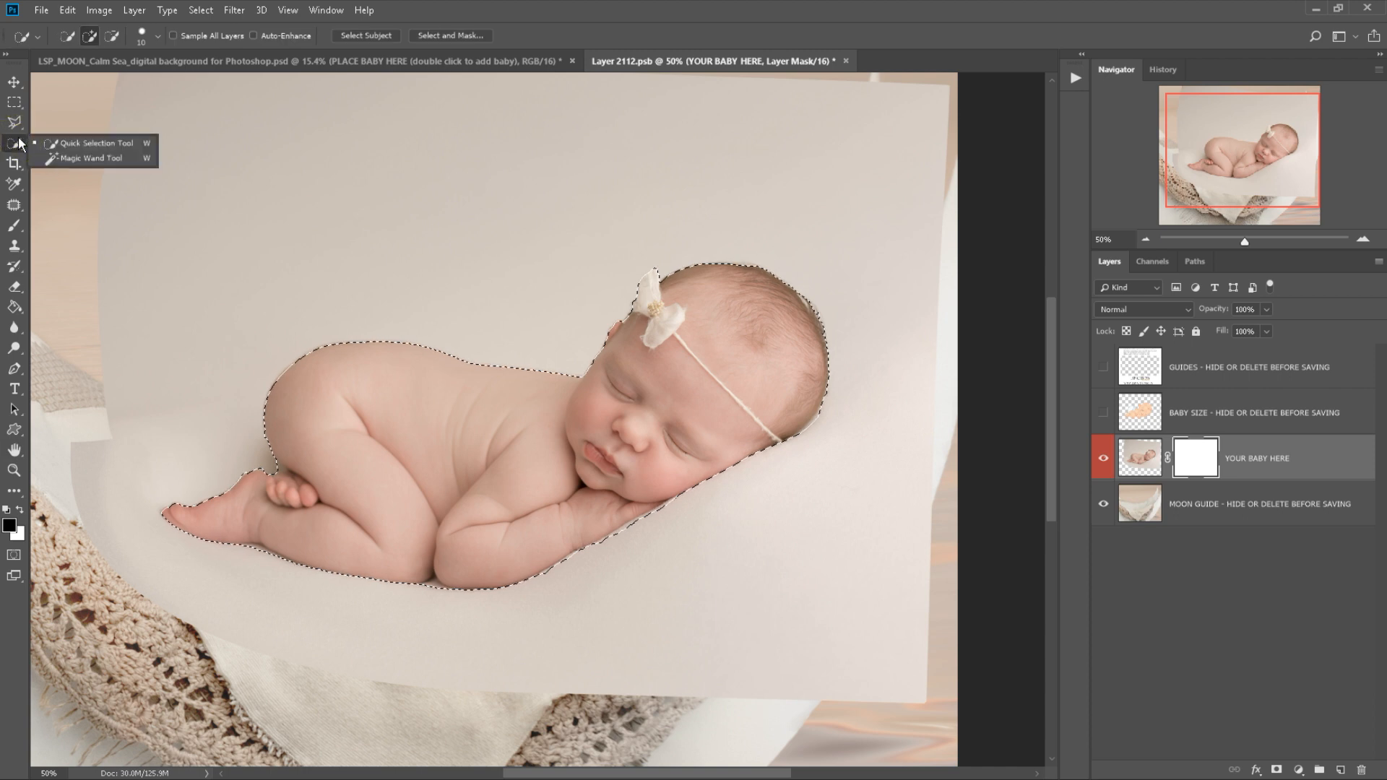
pyautogui.click(47, 144)
pyautogui.click(15, 122)
pyautogui.click(19, 146)
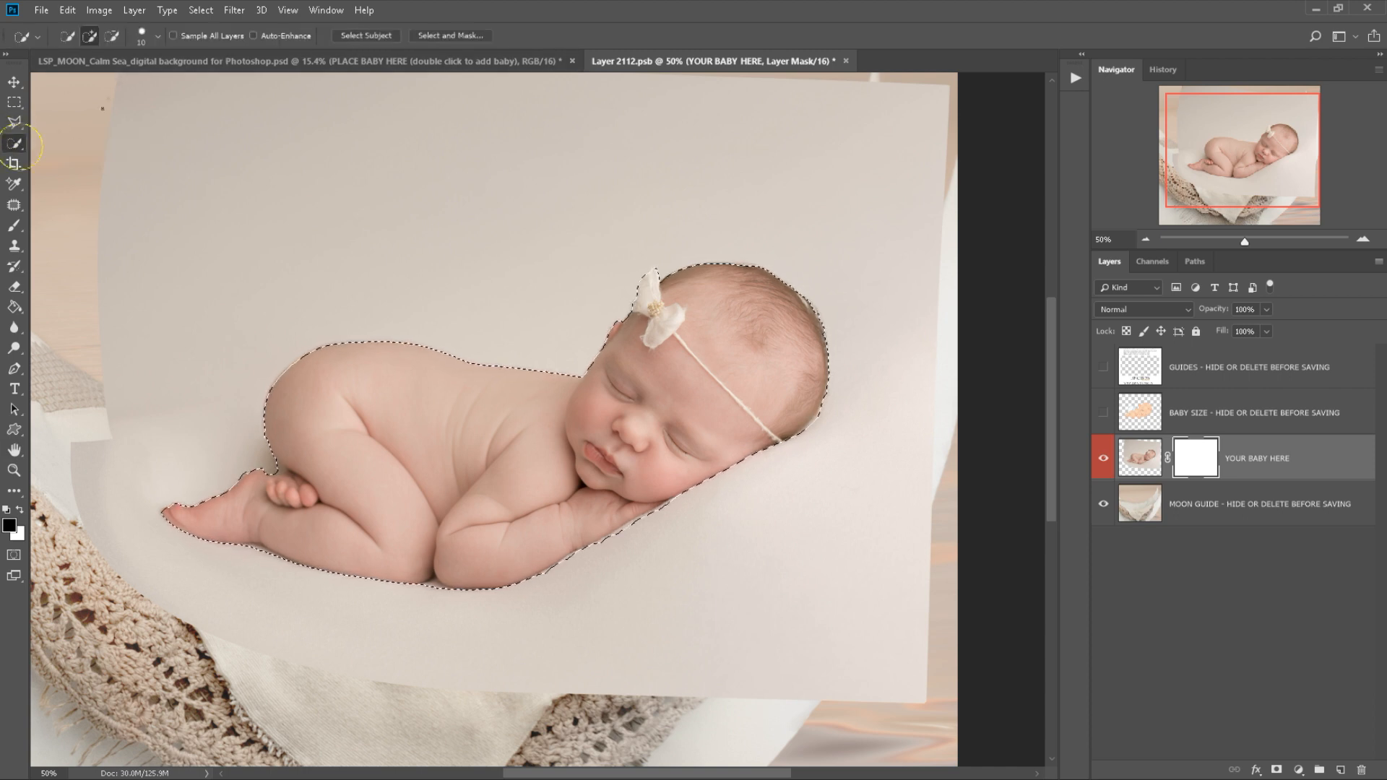
pyautogui.click(448, 36)
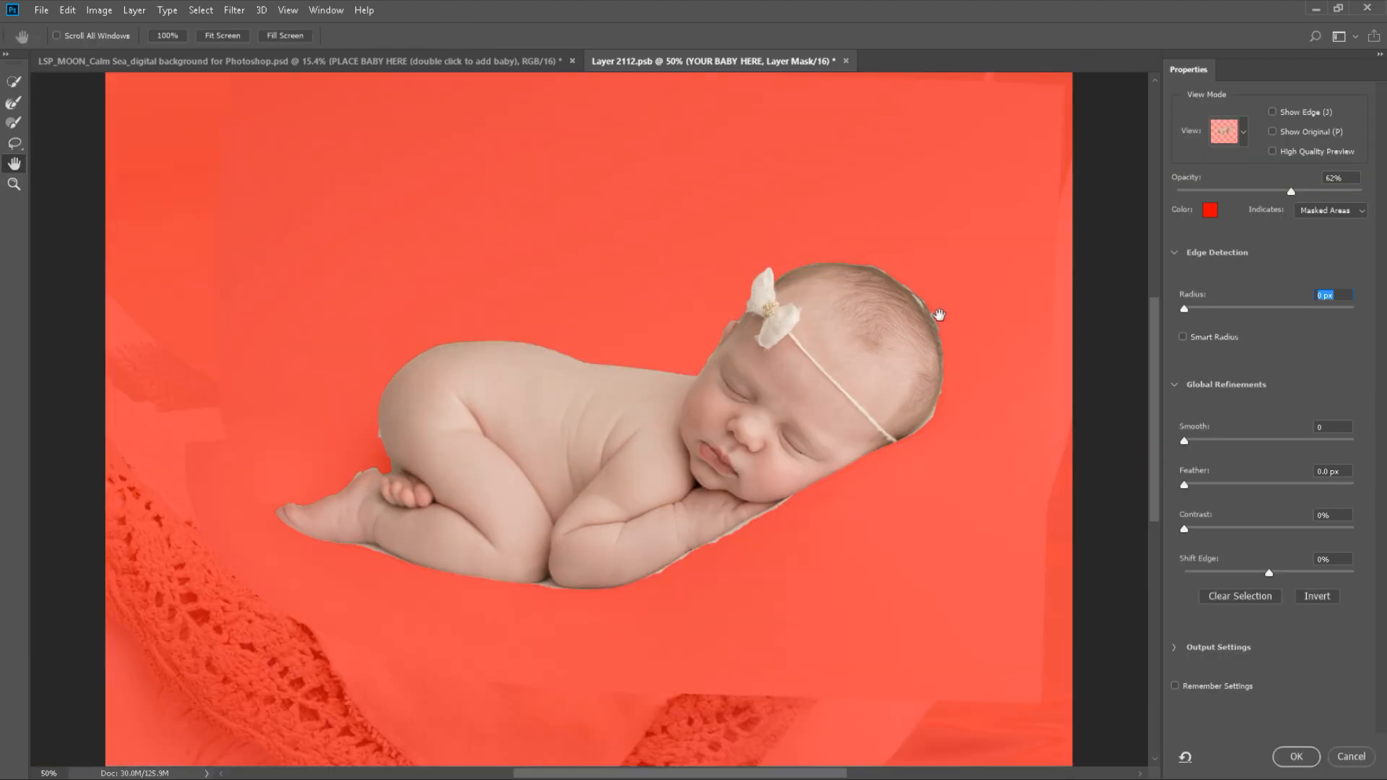
# Refine the selection edge along the hair on the crown and back of the baby's head with the Refine Edge brush.
pyautogui.press('z')
pyautogui.click(939, 315)
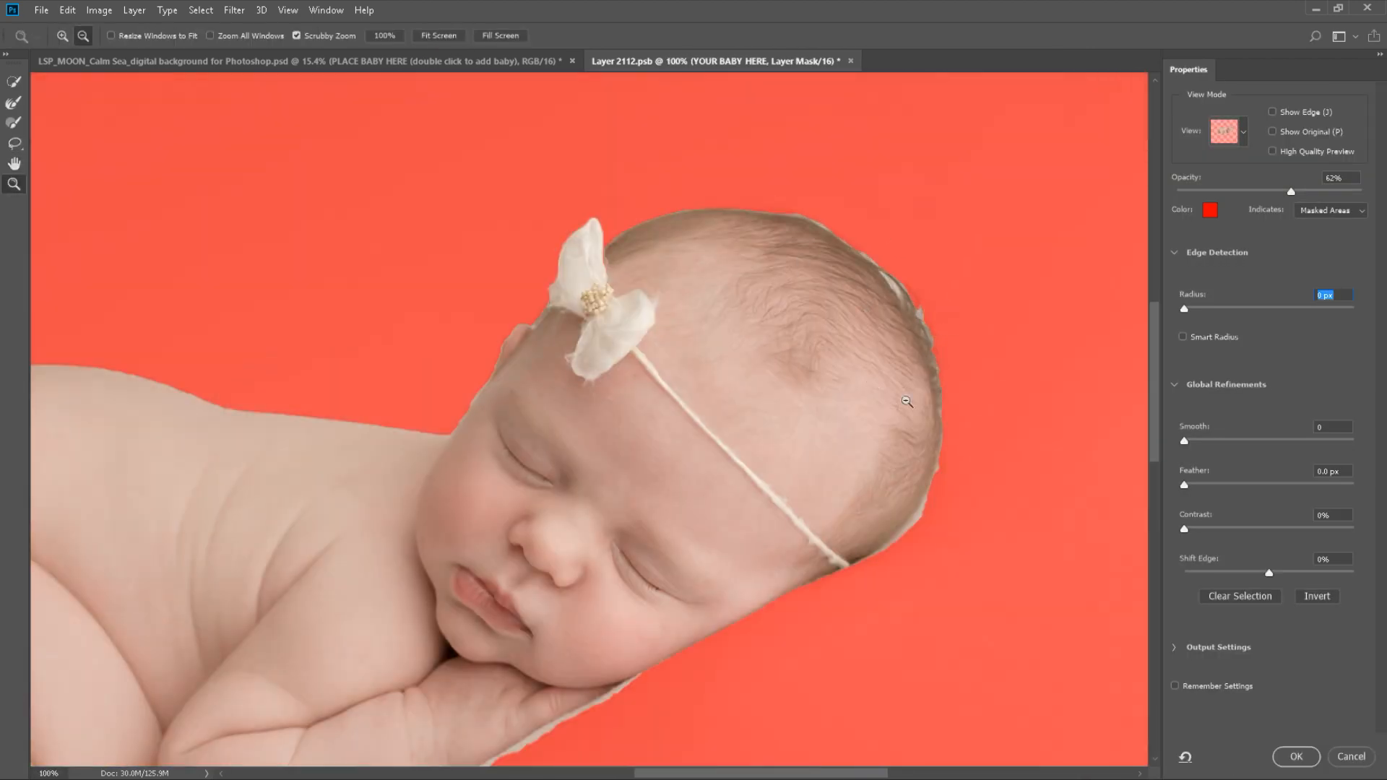
pyautogui.click(16, 105)
pyautogui.moveTo(799, 213)
pyautogui.mouseDown()
pyautogui.moveTo(909, 298)
pyautogui.moveTo(947, 359)
pyautogui.mouseUp()
pyautogui.moveTo(939, 492); pyautogui.dragTo(899, 540)
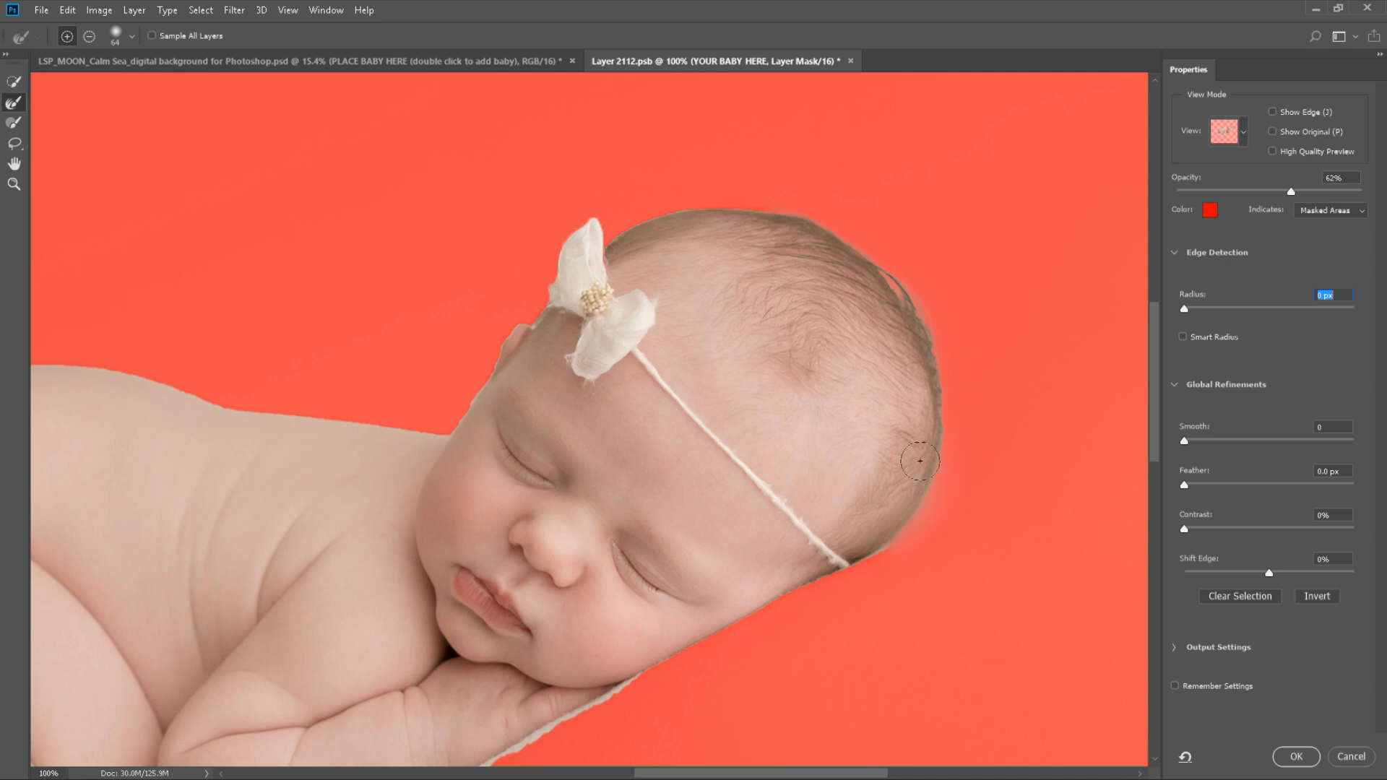
# Subtract the leftover backdrop bits behind the baby's bottom and along the foot with the Quick Selection tool in Select and Mask.
pyautogui.press('h')
pyautogui.moveTo(463, 584); pyautogui.dragTo(694, 398)
pyautogui.moveTo(262, 372); pyautogui.dragTo(502, 354)
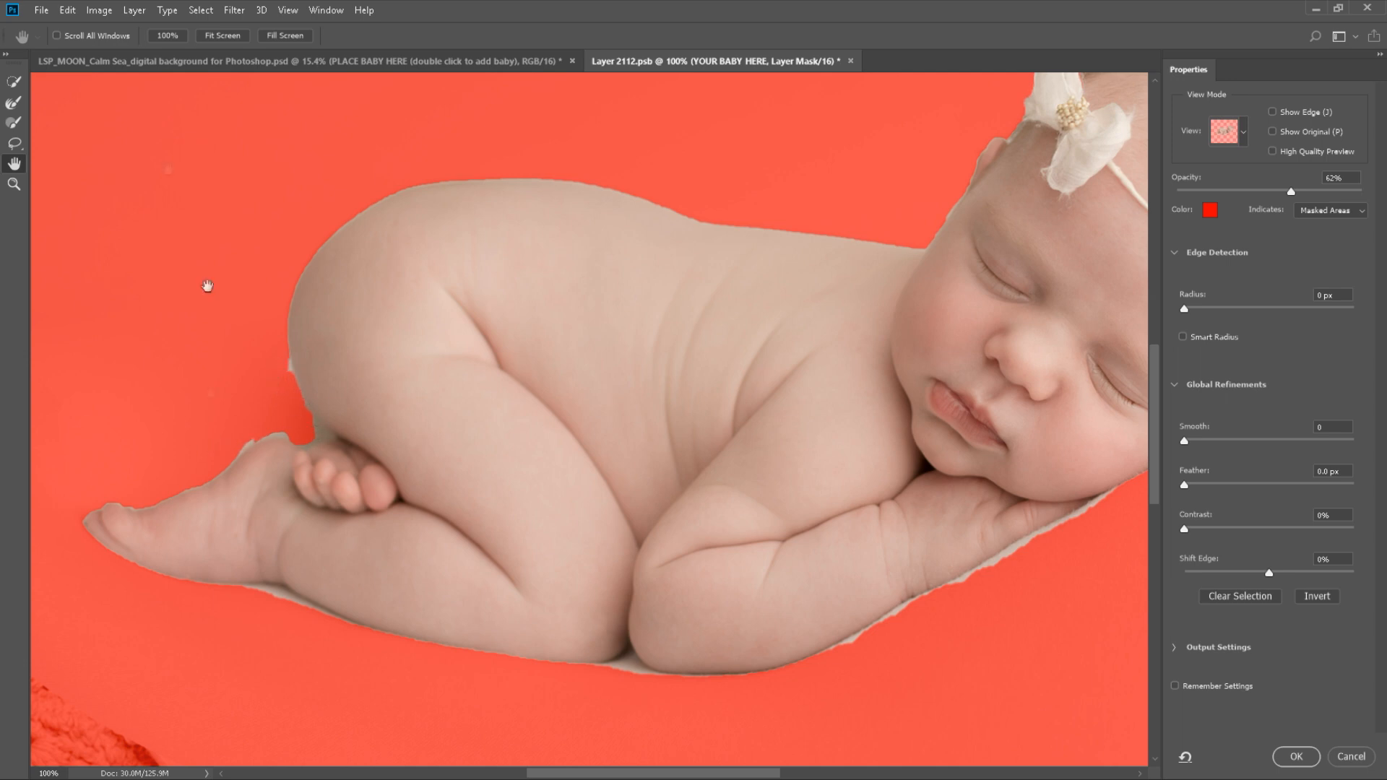
pyautogui.click(5, 82)
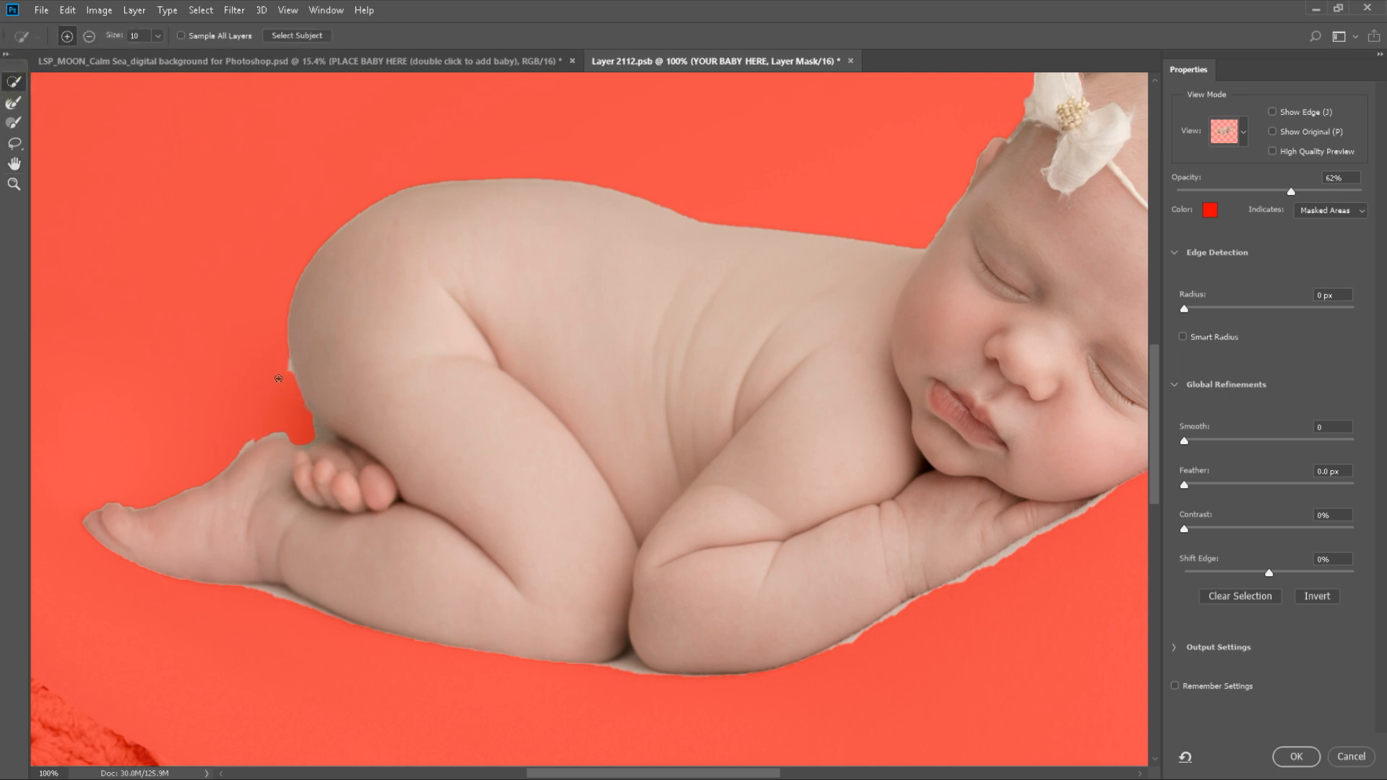
pyautogui.press('alt')
pyautogui.moveTo(290, 378); pyautogui.dragTo(286, 367)
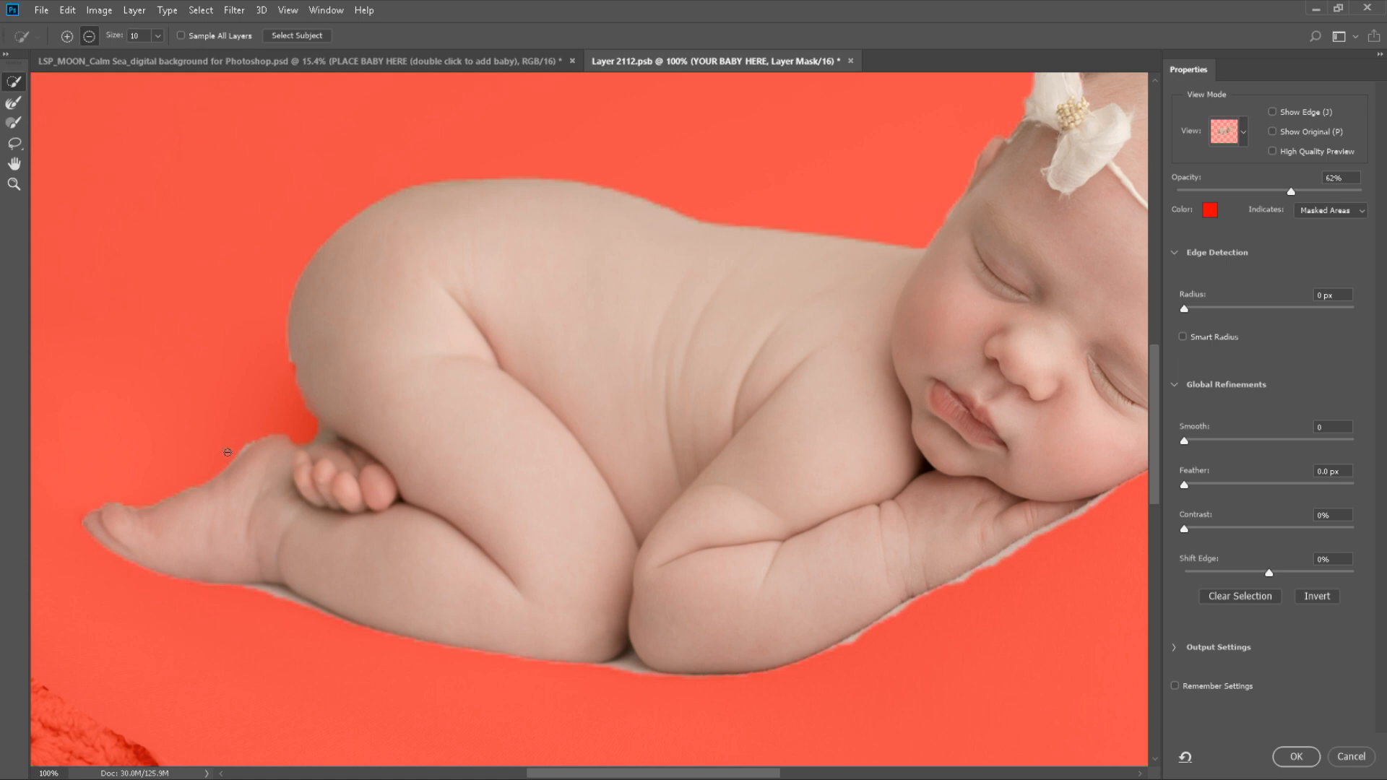
pyautogui.moveTo(233, 448); pyautogui.dragTo(222, 463)
pyautogui.keyDown('alt'); pyautogui.click(284, 363); pyautogui.keyUp('alt')
pyautogui.click(300, 366)
# Enable Smart Radius with a 2 px edge detection radius and apply the refined selection.
pyautogui.press('space')
pyautogui.moveTo(870, 432); pyautogui.dragTo(641, 514)
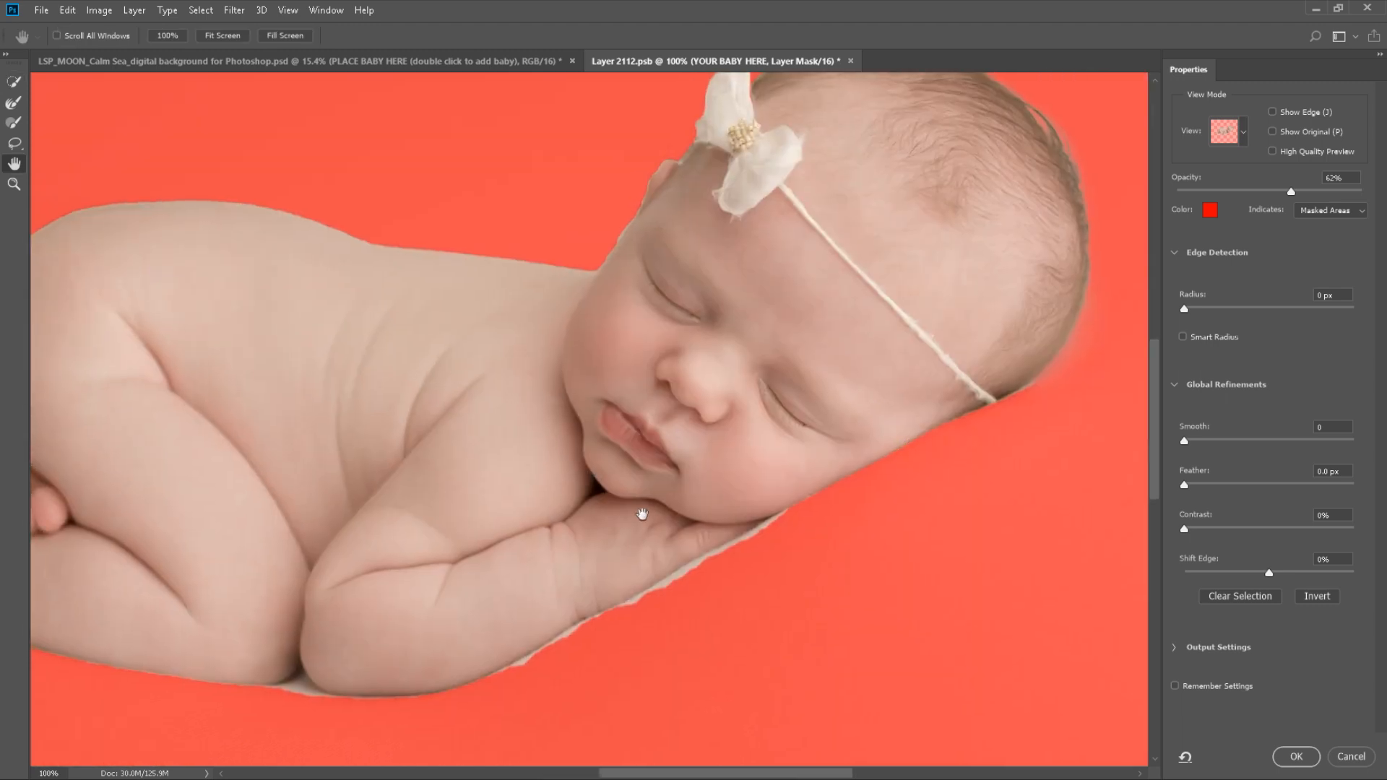
pyautogui.click(1175, 337)
pyautogui.click(1210, 341)
pyautogui.moveTo(1185, 313); pyautogui.dragTo(1205, 309)
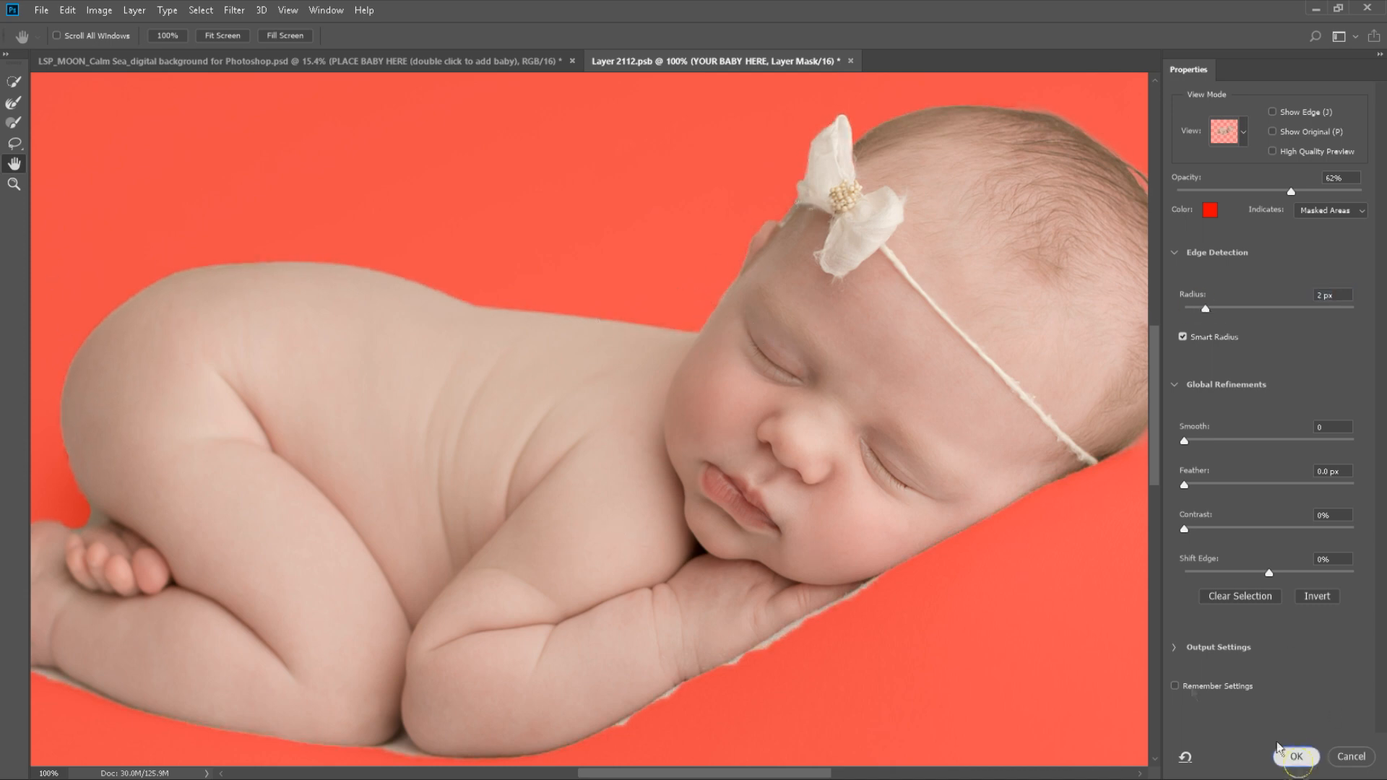
pyautogui.click(1296, 757)
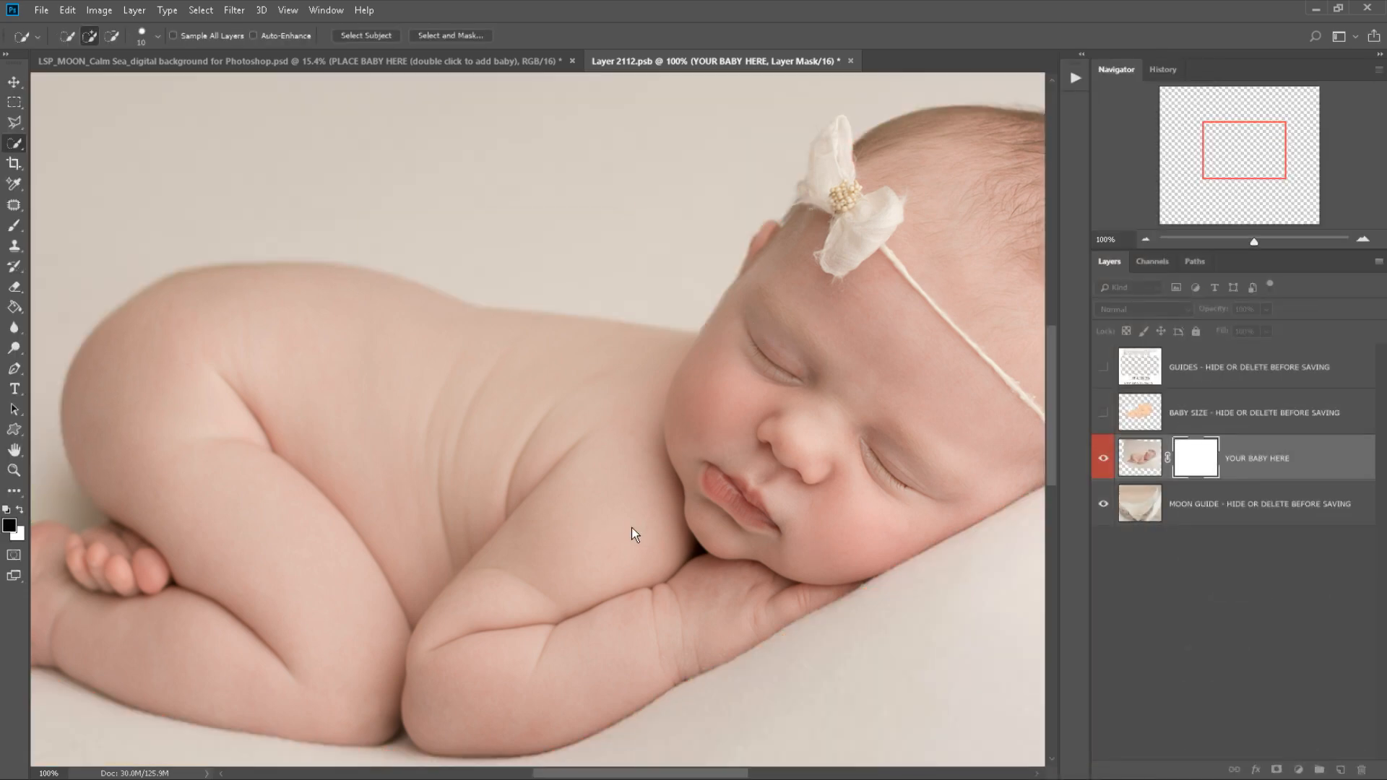
# Fill the selected baby area of the YOUR BABY HERE mask with black, deselect, and invert the mask so only the baby shows.
pyautogui.press('z')
pyautogui.keyDown('alt'); pyautogui.click(583, 418); pyautogui.keyUp('alt')
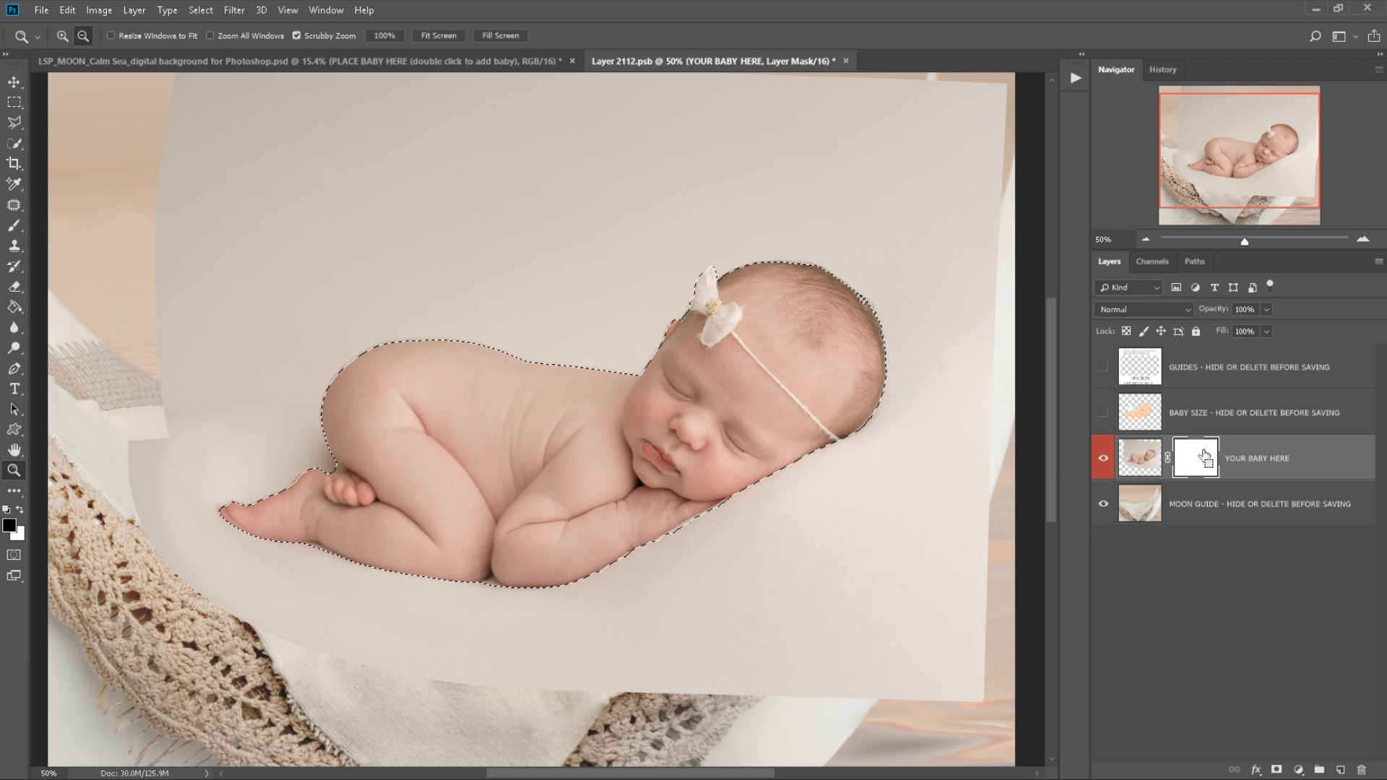
pyautogui.hotkey('alt', 'BackSpace')
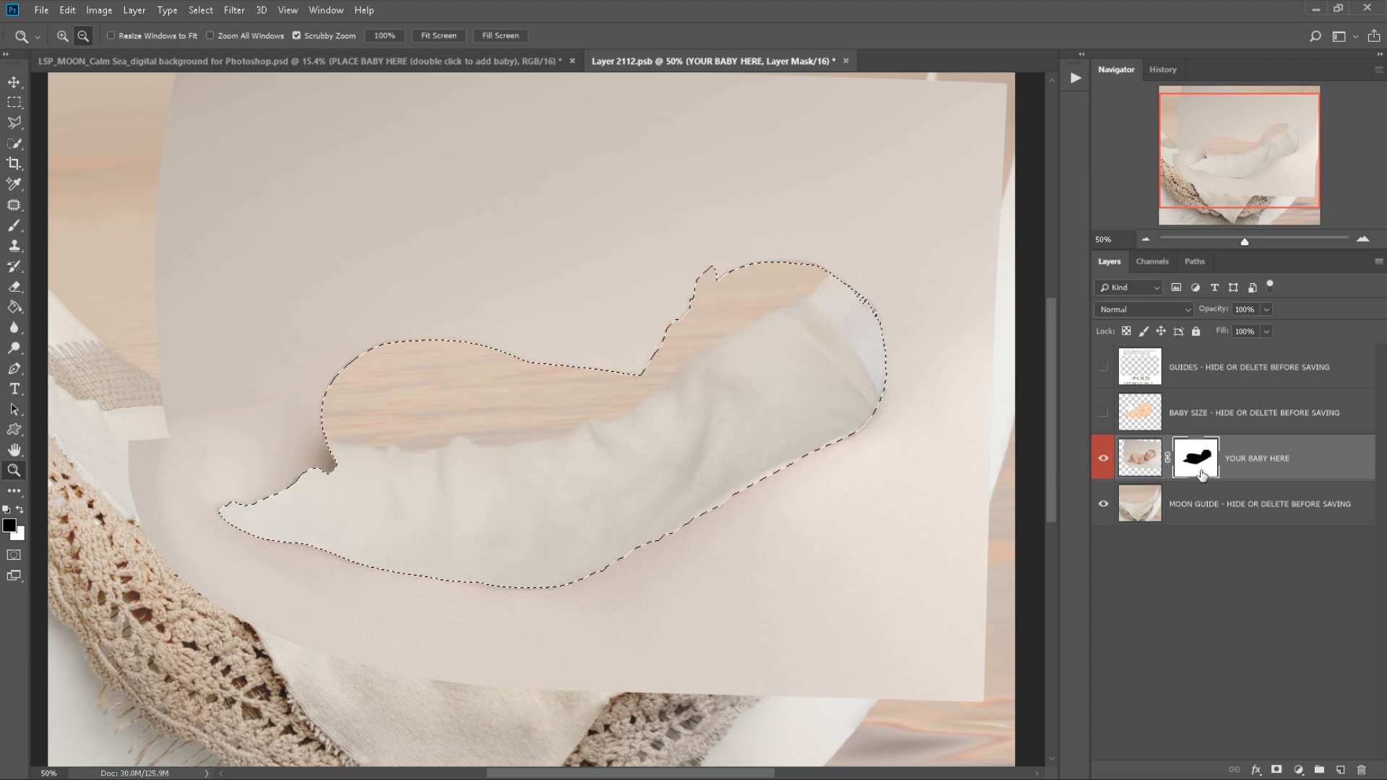
pyautogui.hotkey('ctrl', 'd')
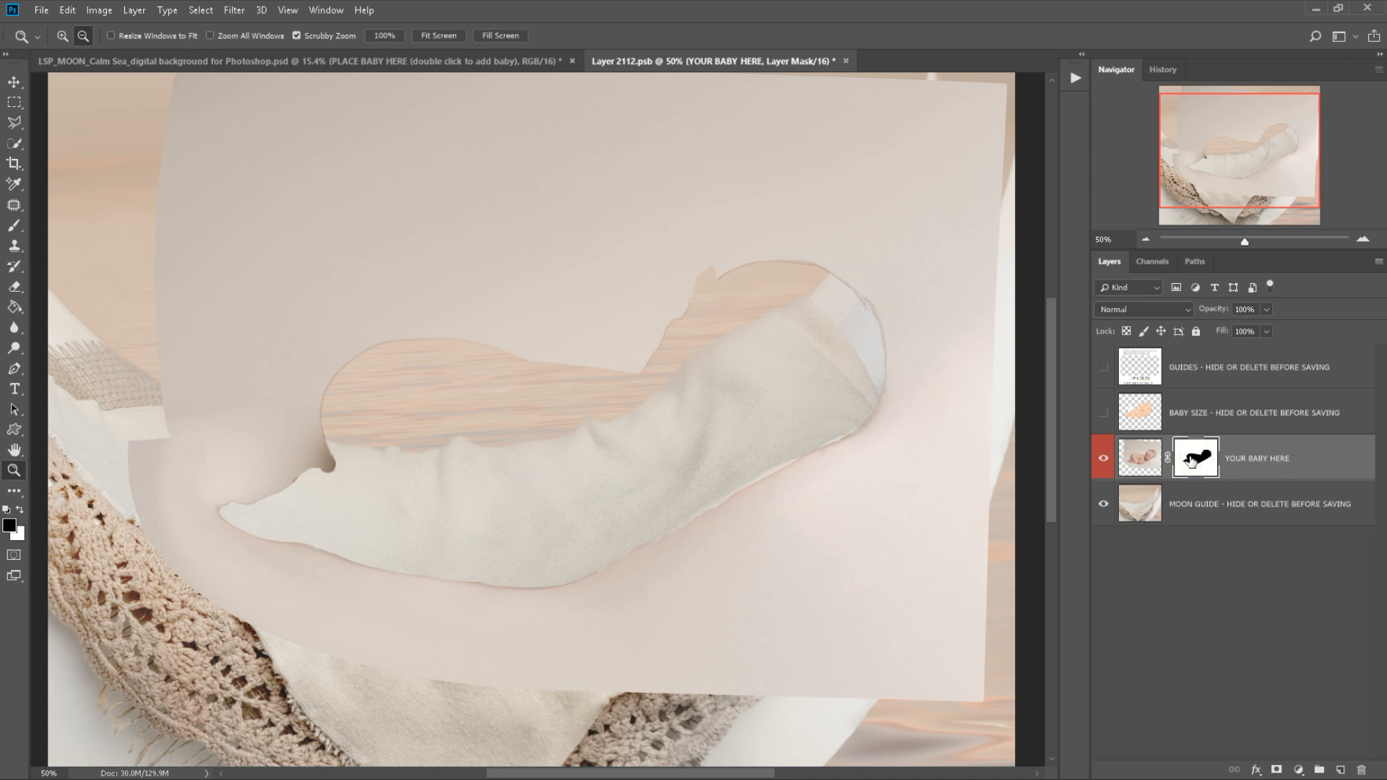
pyautogui.hotkey('ctrl', 'i')
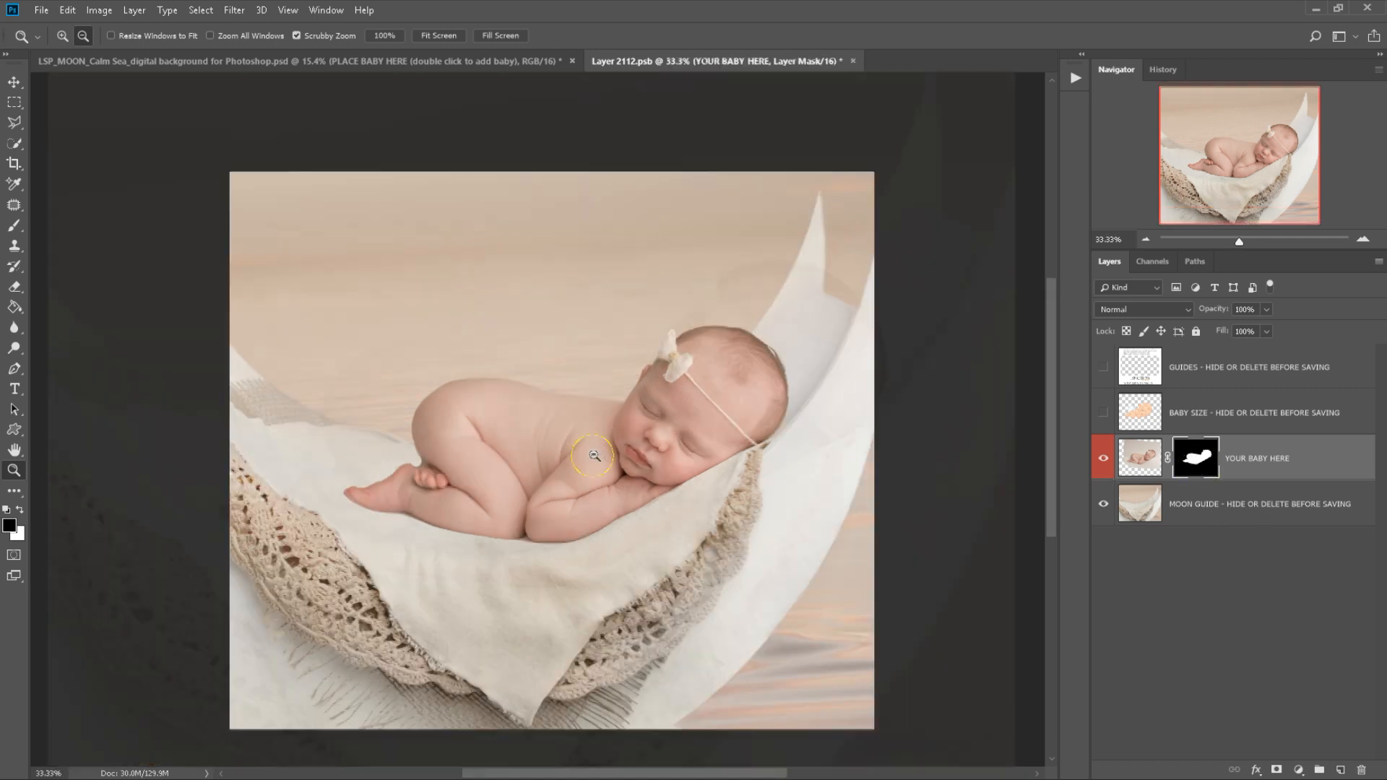
# Toggle the YOUR BABY HERE layer's visibility and examine the cutout edges around the head, body and blanket.
pyautogui.click(593, 458)
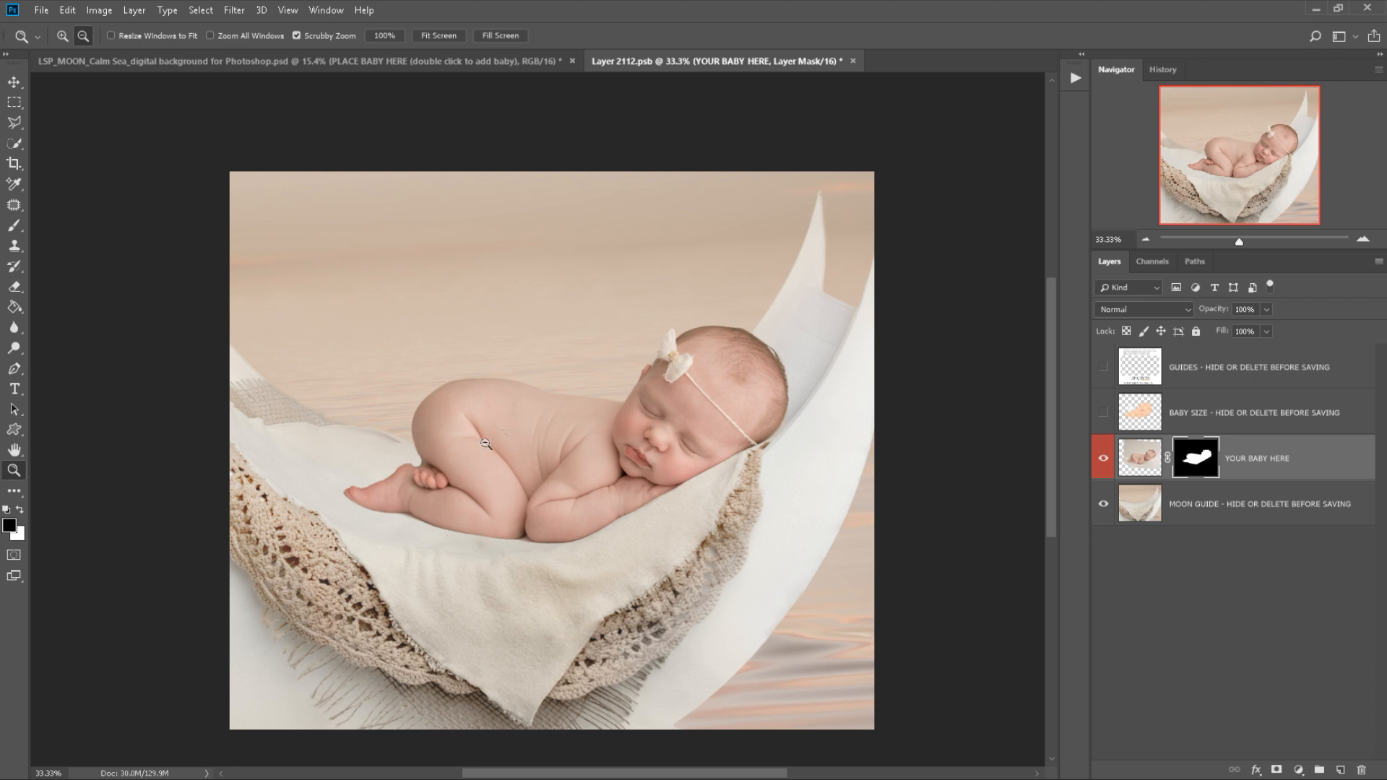
pyautogui.click(647, 455)
pyautogui.click(1104, 458)
pyautogui.click(1103, 458)
pyautogui.moveTo(657, 454); pyautogui.dragTo(717, 322)
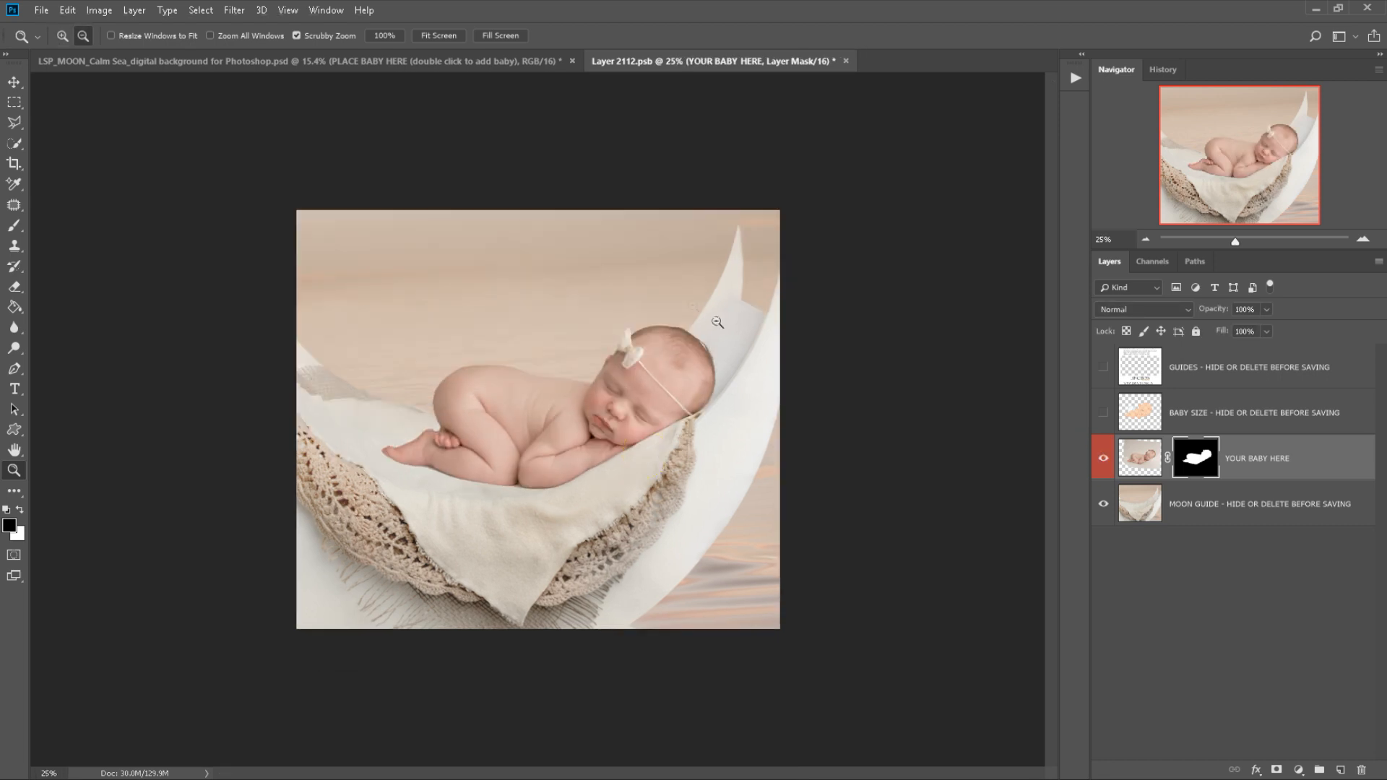
pyautogui.click(573, 406)
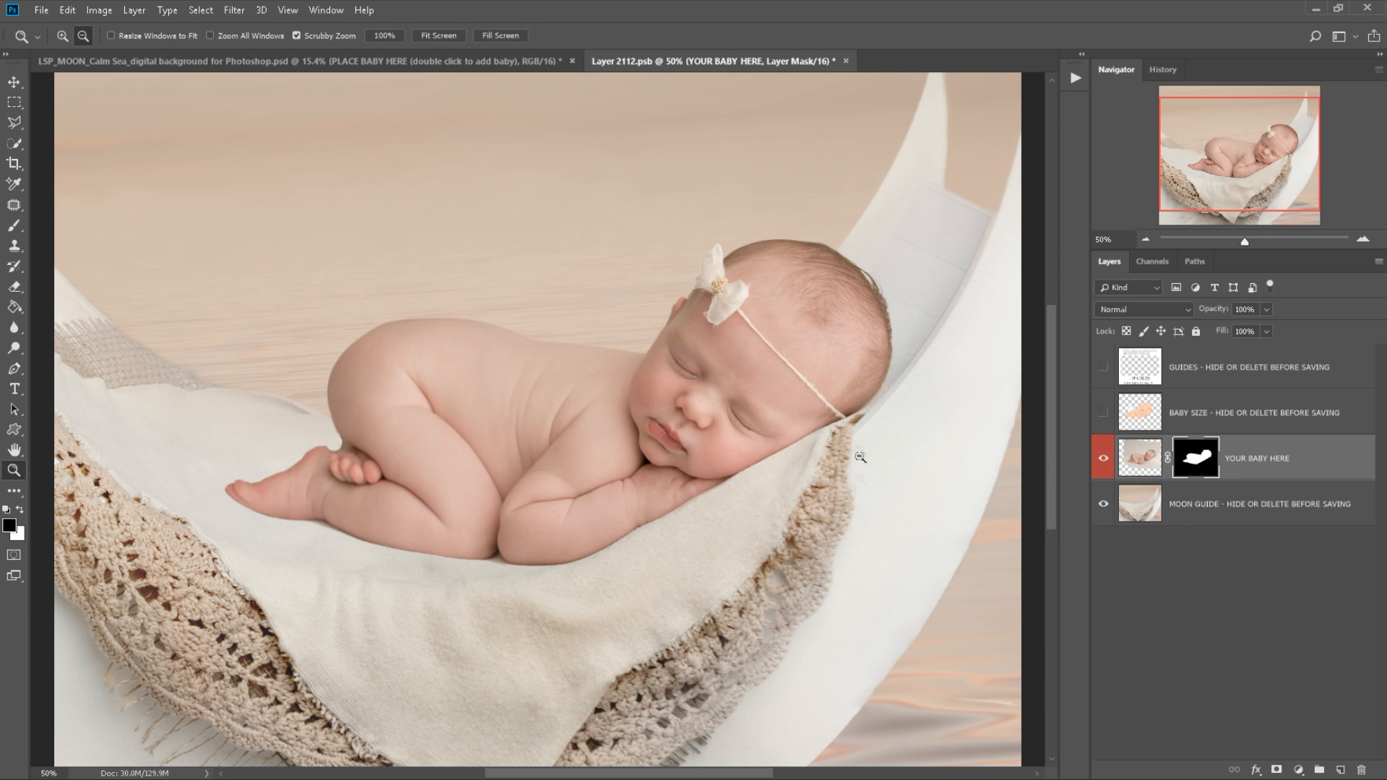
pyautogui.click(925, 300)
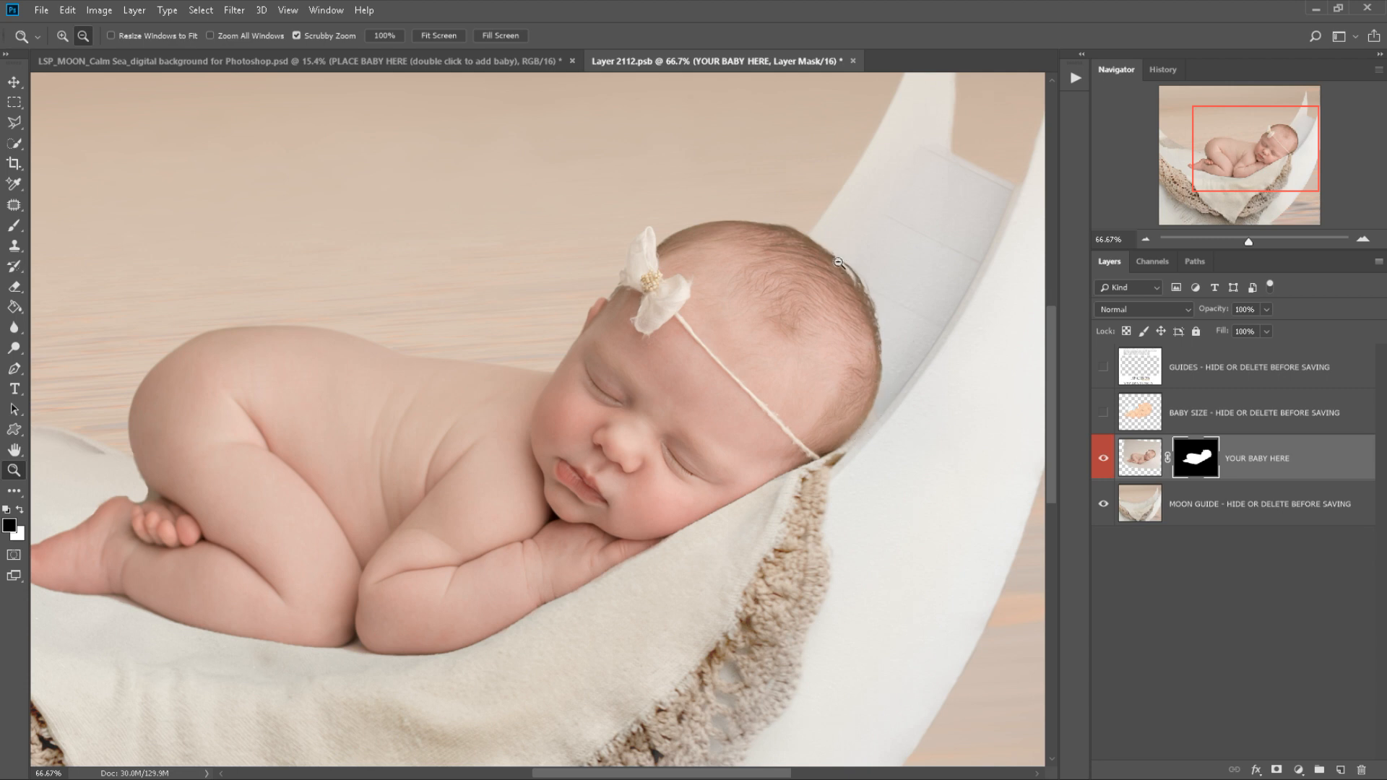
pyautogui.click(13, 142)
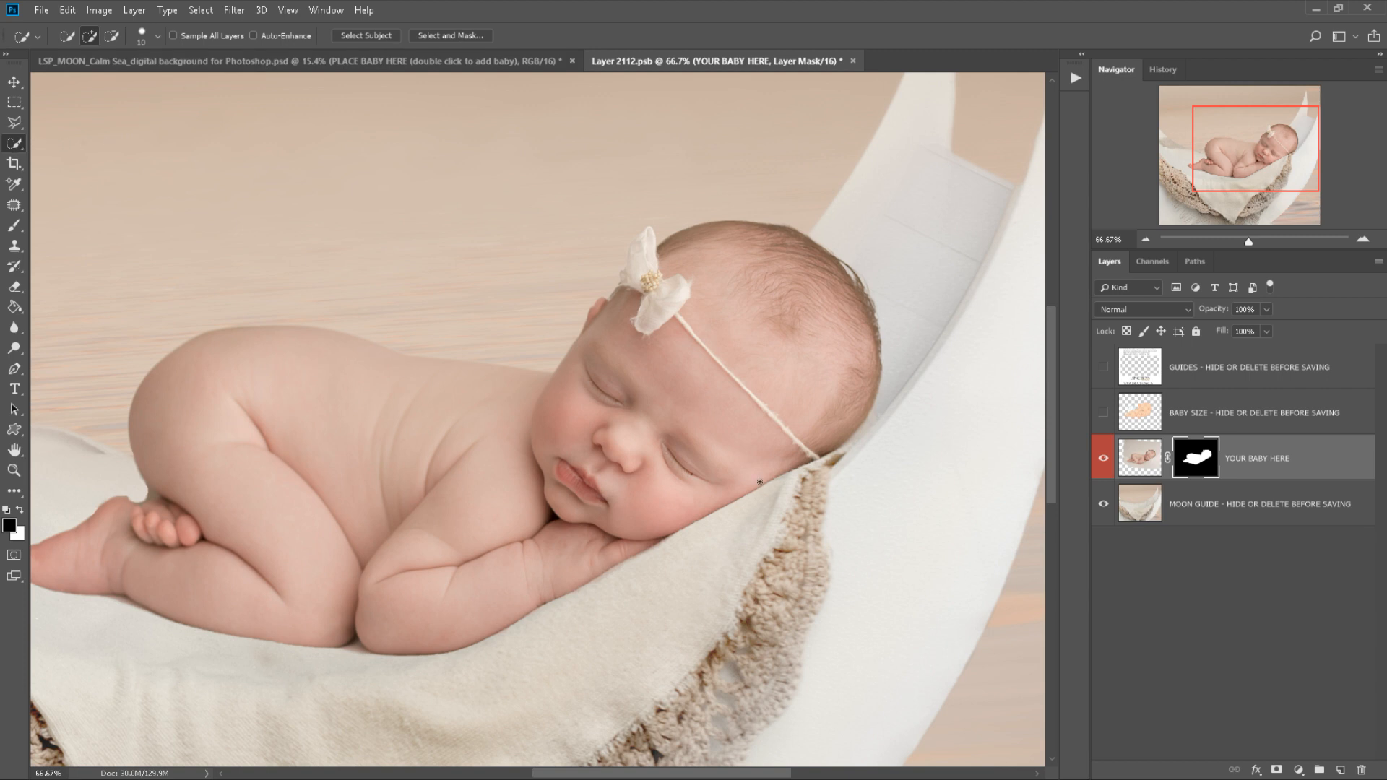
# Paint white on the layer mask beneath the baby's feet and body with a soft 400 px brush at 25% flow to restore natural shadows.
pyautogui.press('z')
pyautogui.click(515, 544)
pyautogui.keyDown('alt'); pyautogui.click(481, 558); pyautogui.keyUp('alt')
pyautogui.keyDown('alt'); pyautogui.click(476, 560); pyautogui.keyUp('alt')
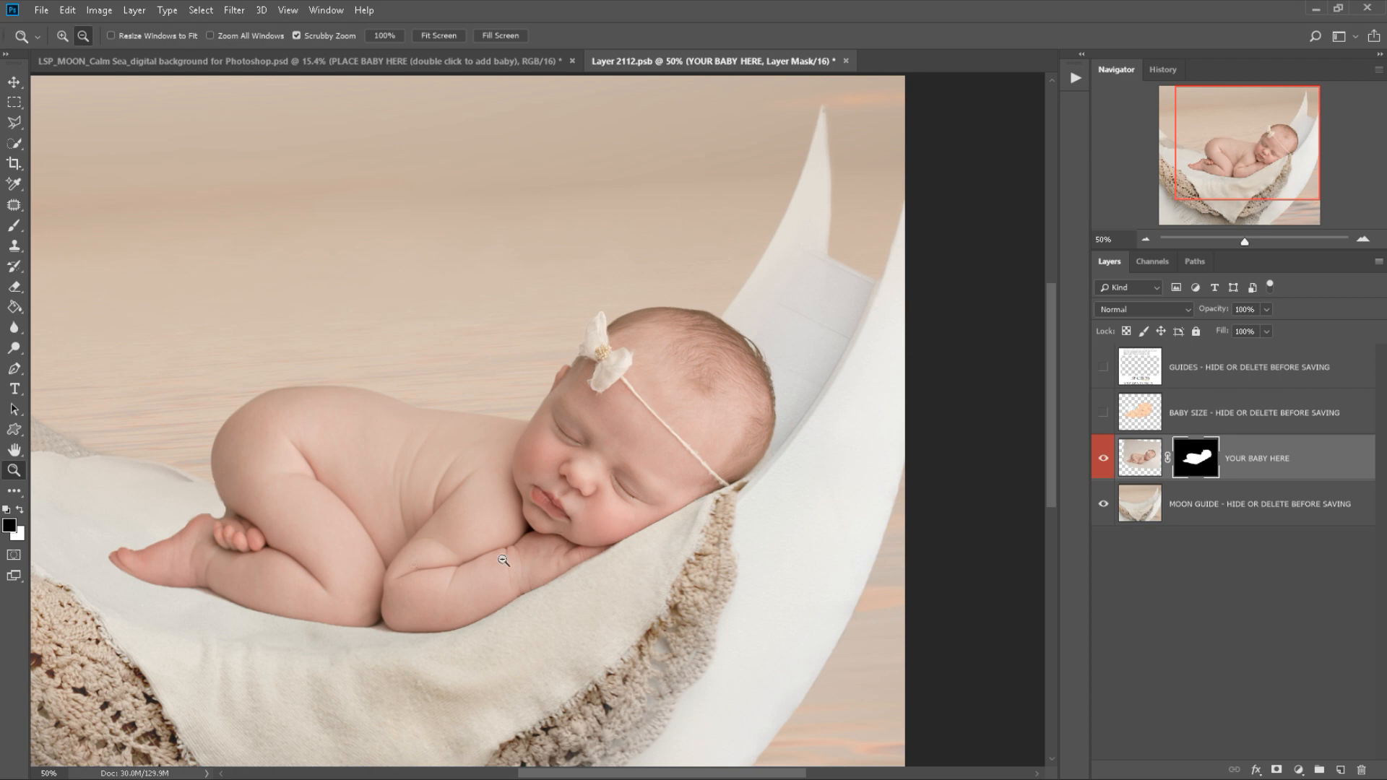
pyautogui.press('b')
pyautogui.press('x')
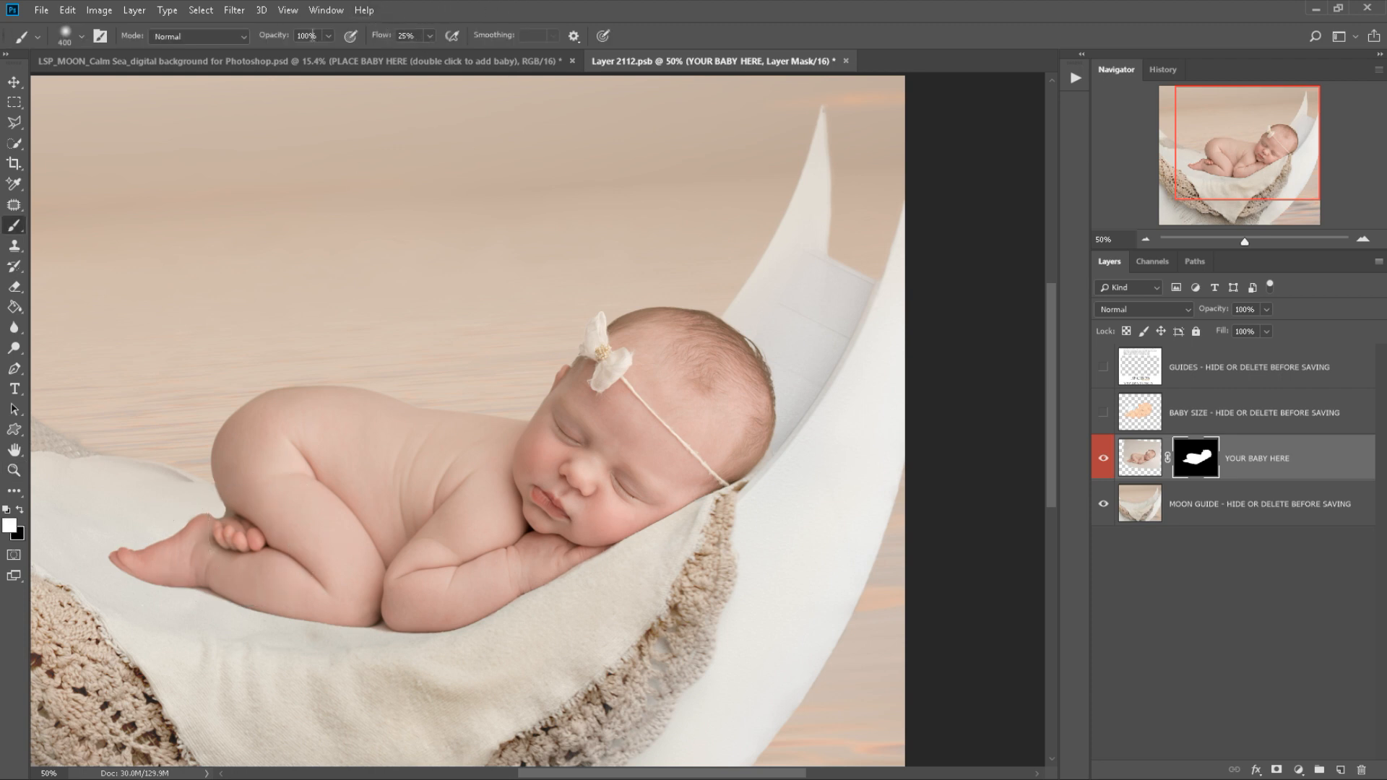
pyautogui.moveTo(230, 557)
pyautogui.mouseDown()
pyautogui.moveTo(172, 581)
pyautogui.moveTo(240, 555)
pyautogui.moveTo(244, 573)
pyautogui.moveTo(137, 551)
pyautogui.moveTo(253, 567)
pyautogui.moveTo(208, 581)
pyautogui.moveTo(122, 562)
pyautogui.moveTo(242, 568)
pyautogui.moveTo(136, 545)
pyautogui.mouseUp()
# Disable and re-enable the YOUR BABY HERE layer mask to compare the blended shadows with the original photo.
pyautogui.press('z')
pyautogui.keyDown('alt'); pyautogui.click(382, 631); pyautogui.keyUp('alt')
pyautogui.keyDown('shift'); pyautogui.click(1174, 444); pyautogui.keyUp('shift')
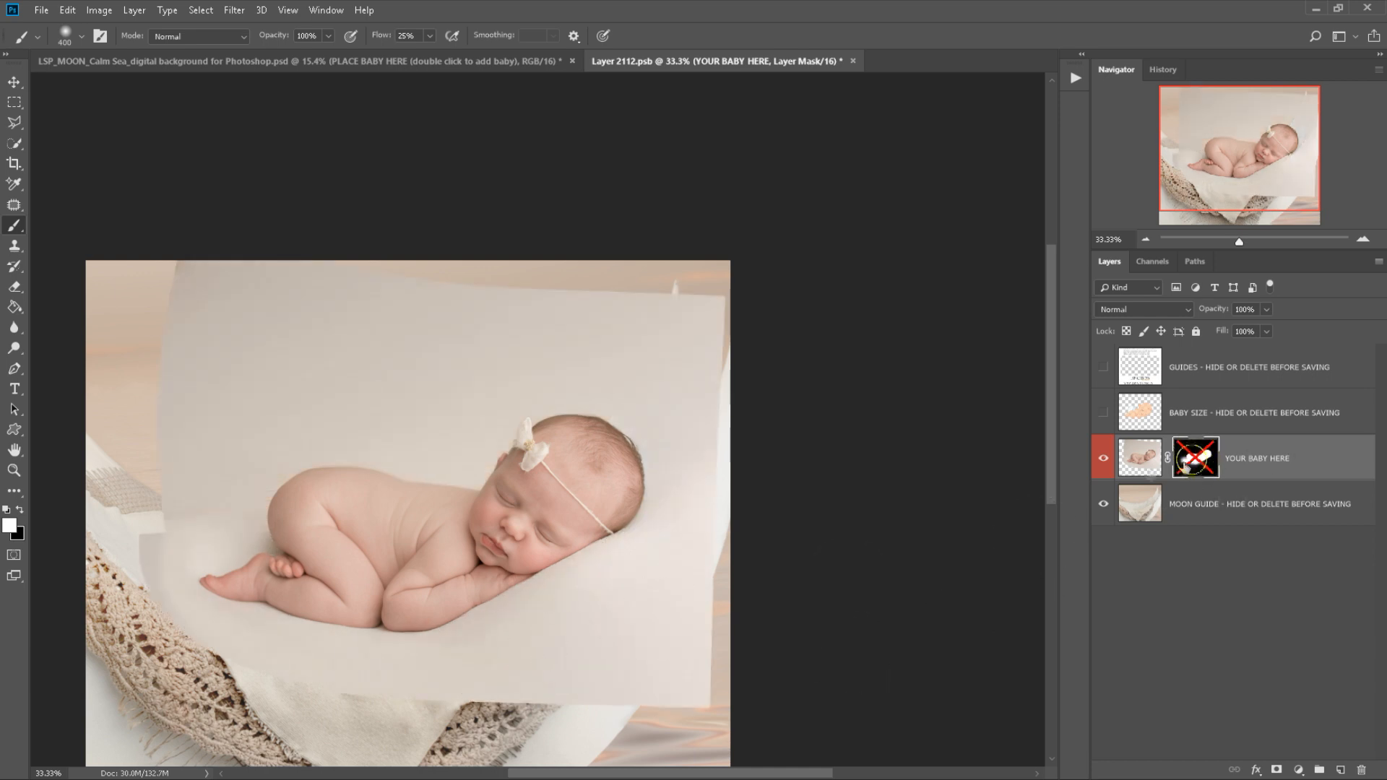
pyautogui.keyDown('shift'); pyautogui.click(1186, 462); pyautogui.keyUp('shift')
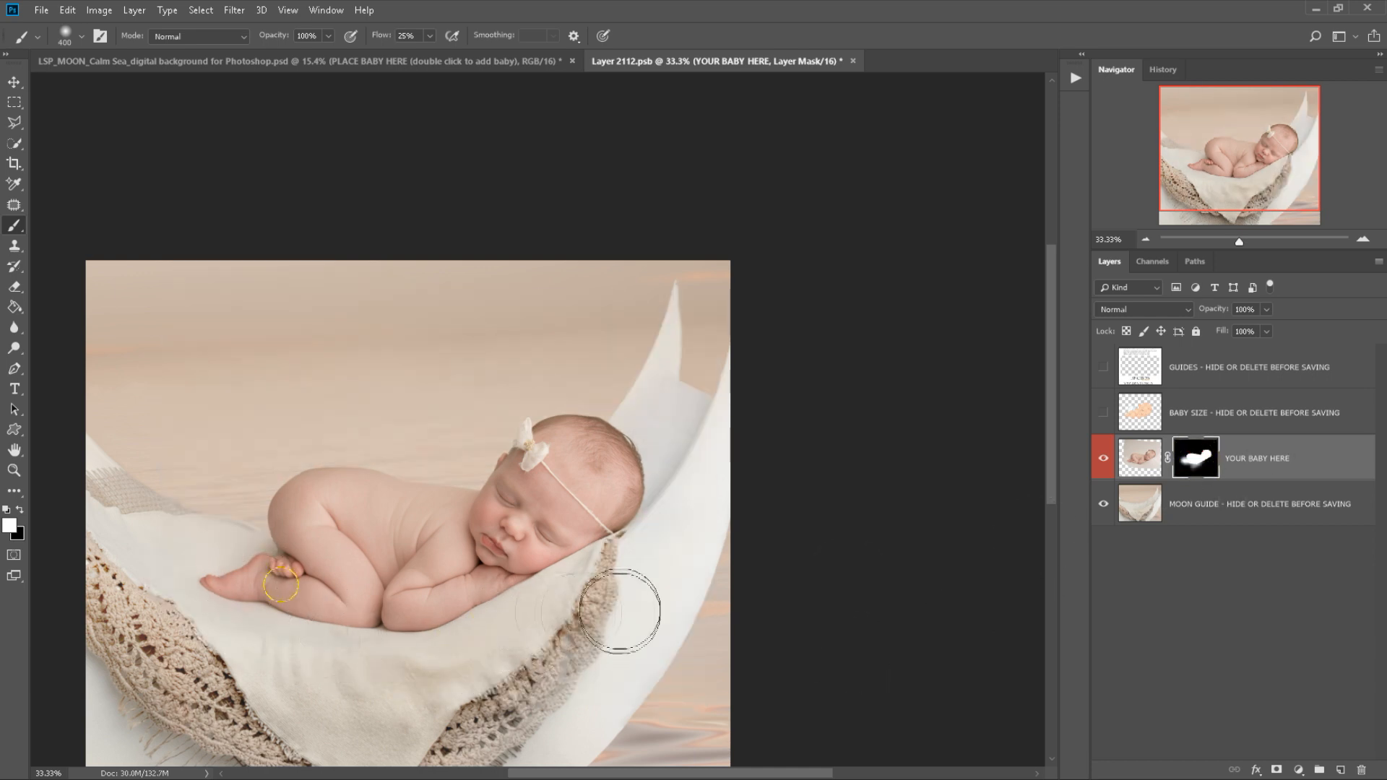
# Hide the MOON GUIDE layer so only the masked baby remains visible.
pyautogui.press('z')
pyautogui.keyDown('alt'); pyautogui.click(312, 582); pyautogui.keyUp('alt')
pyautogui.keyDown('alt'); pyautogui.click(506, 579); pyautogui.keyUp('alt')
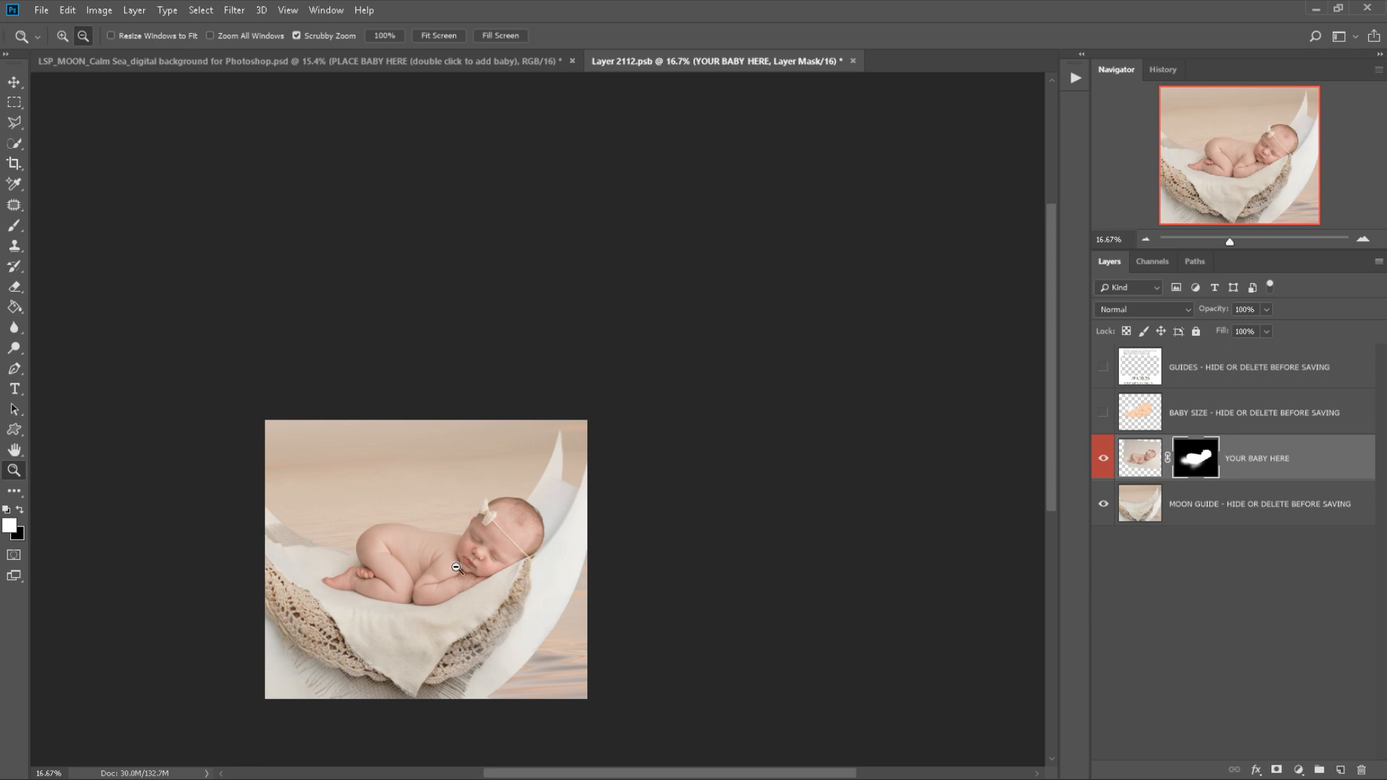
pyautogui.click(1153, 510)
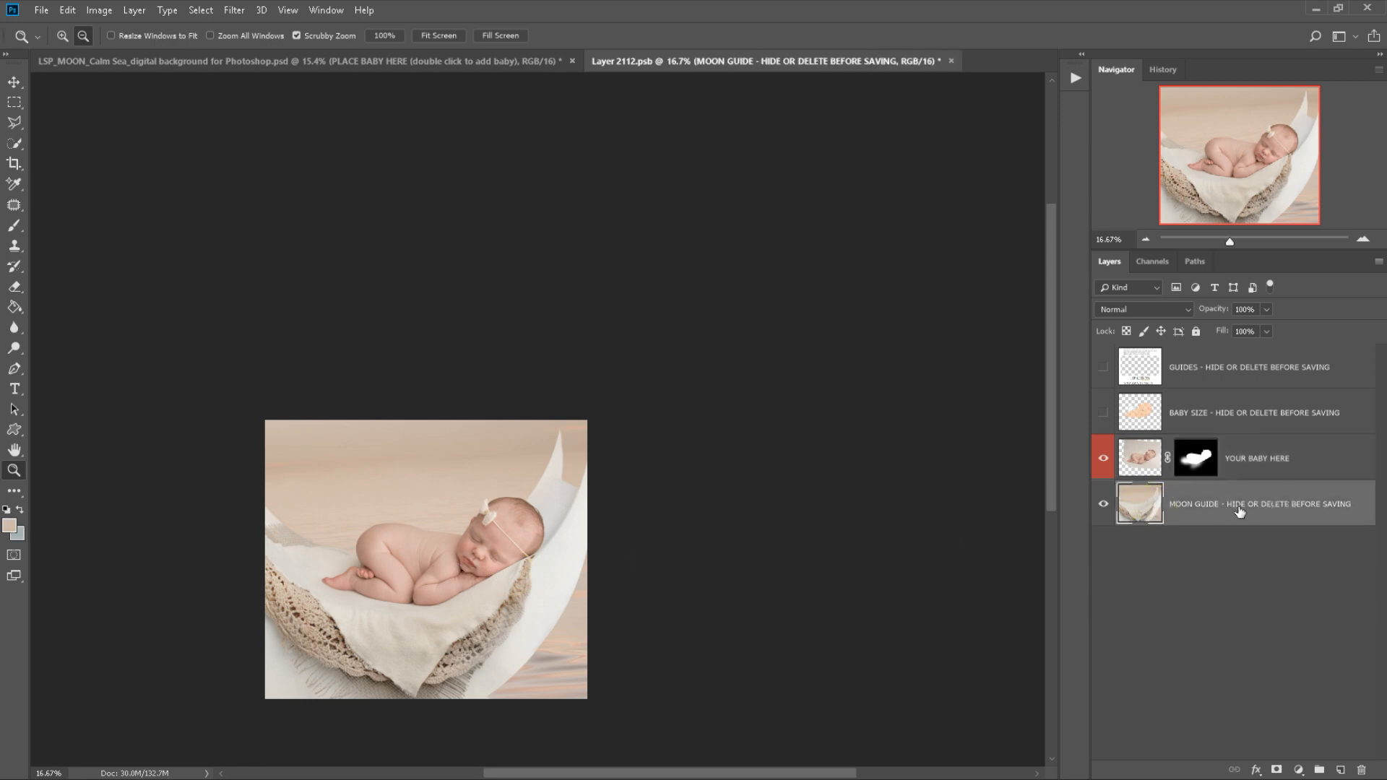
pyautogui.click(1104, 507)
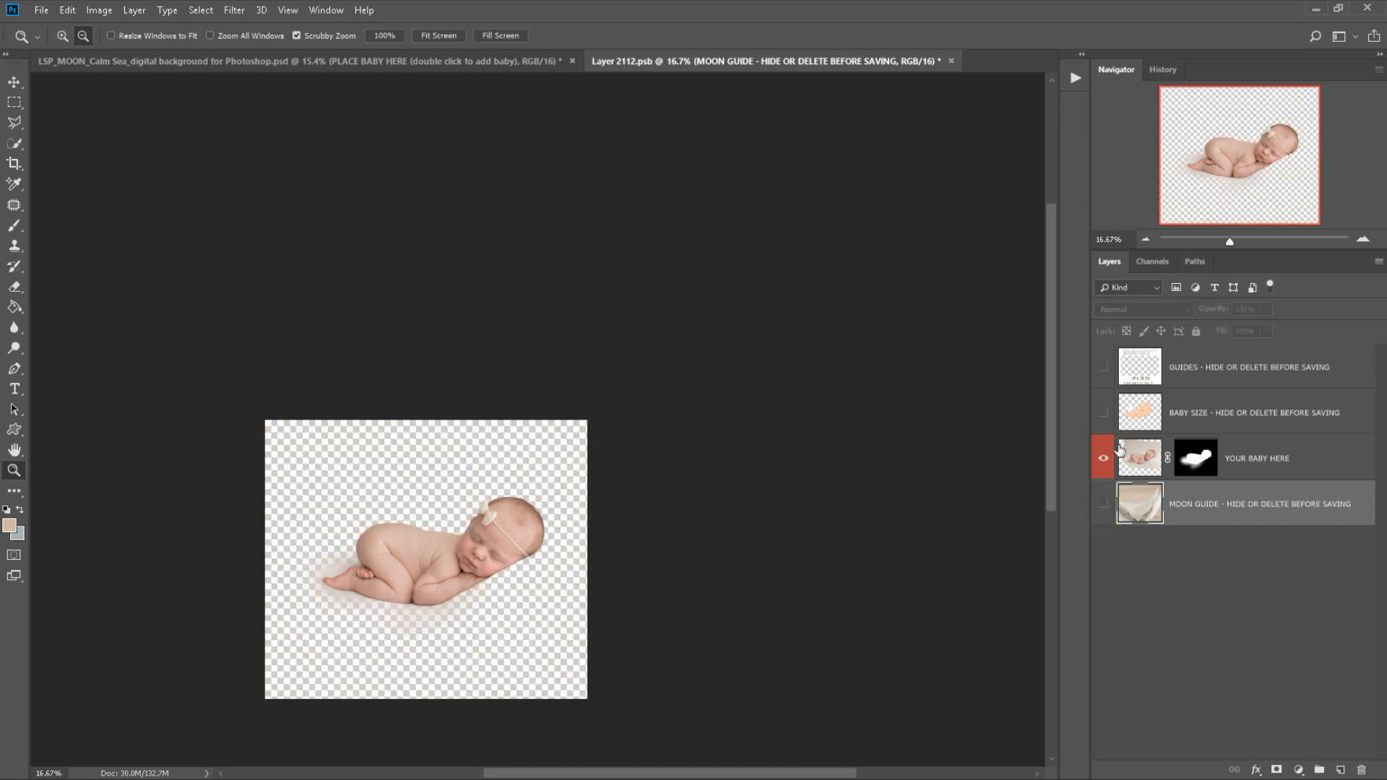
# Save the smart object Layer 2112.psb and close it to update the moon background document.
pyautogui.hotkey('ctrl', 's')
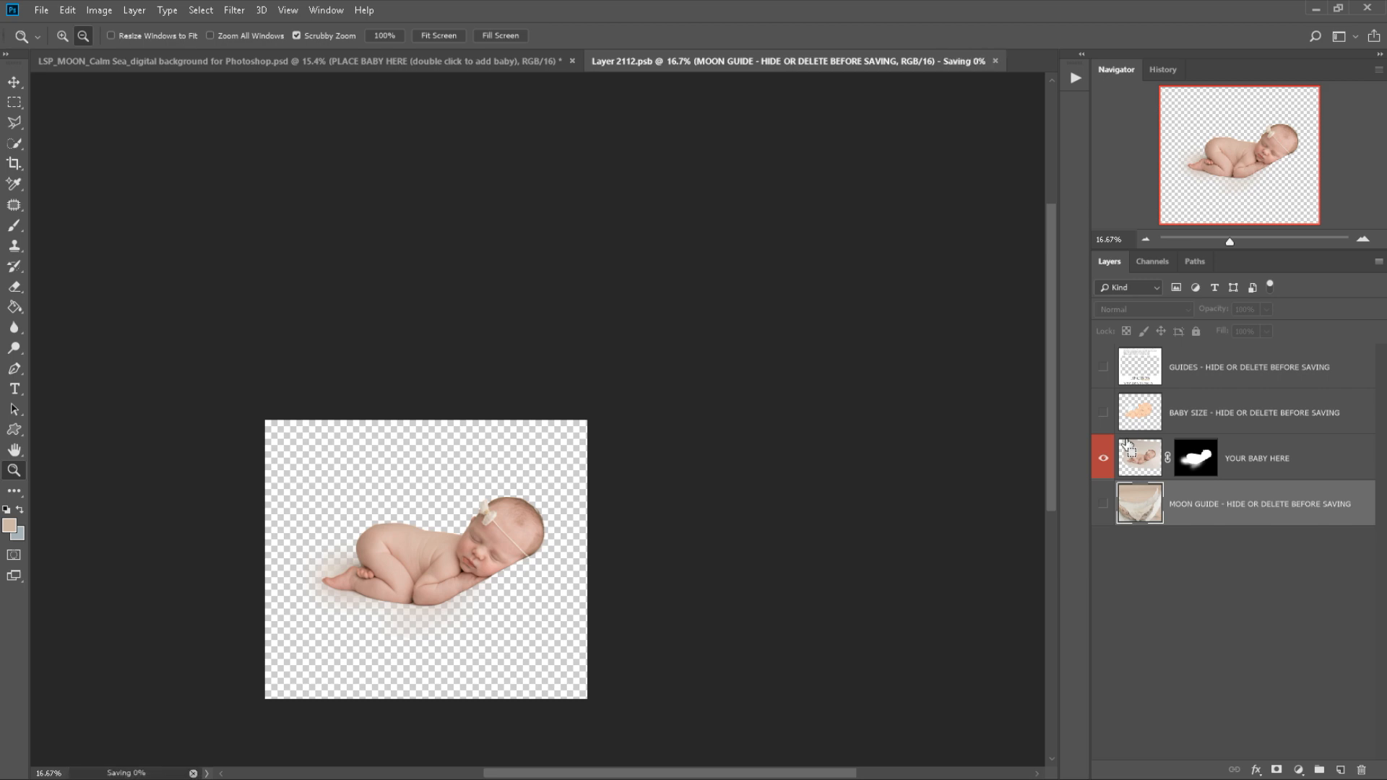
pyautogui.click(41, 10)
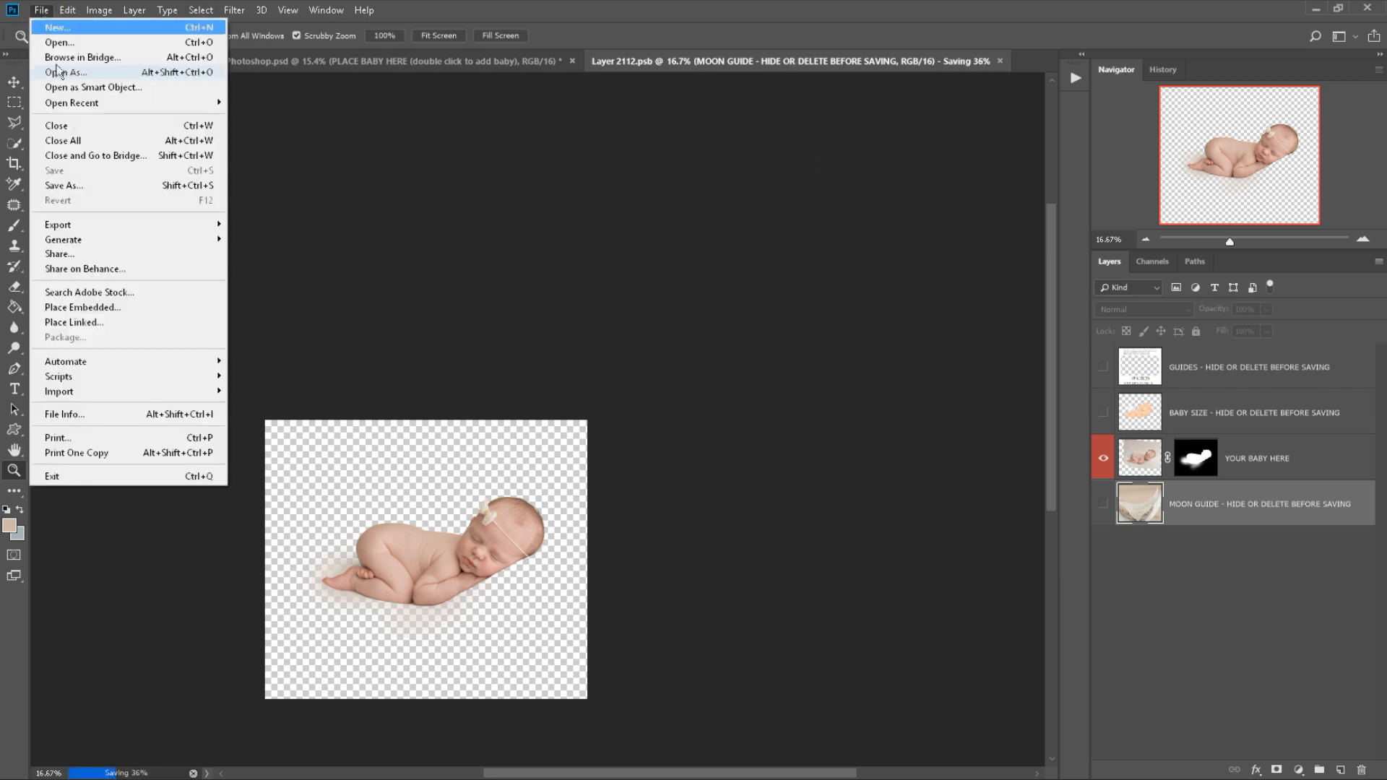
pyautogui.click(41, 10)
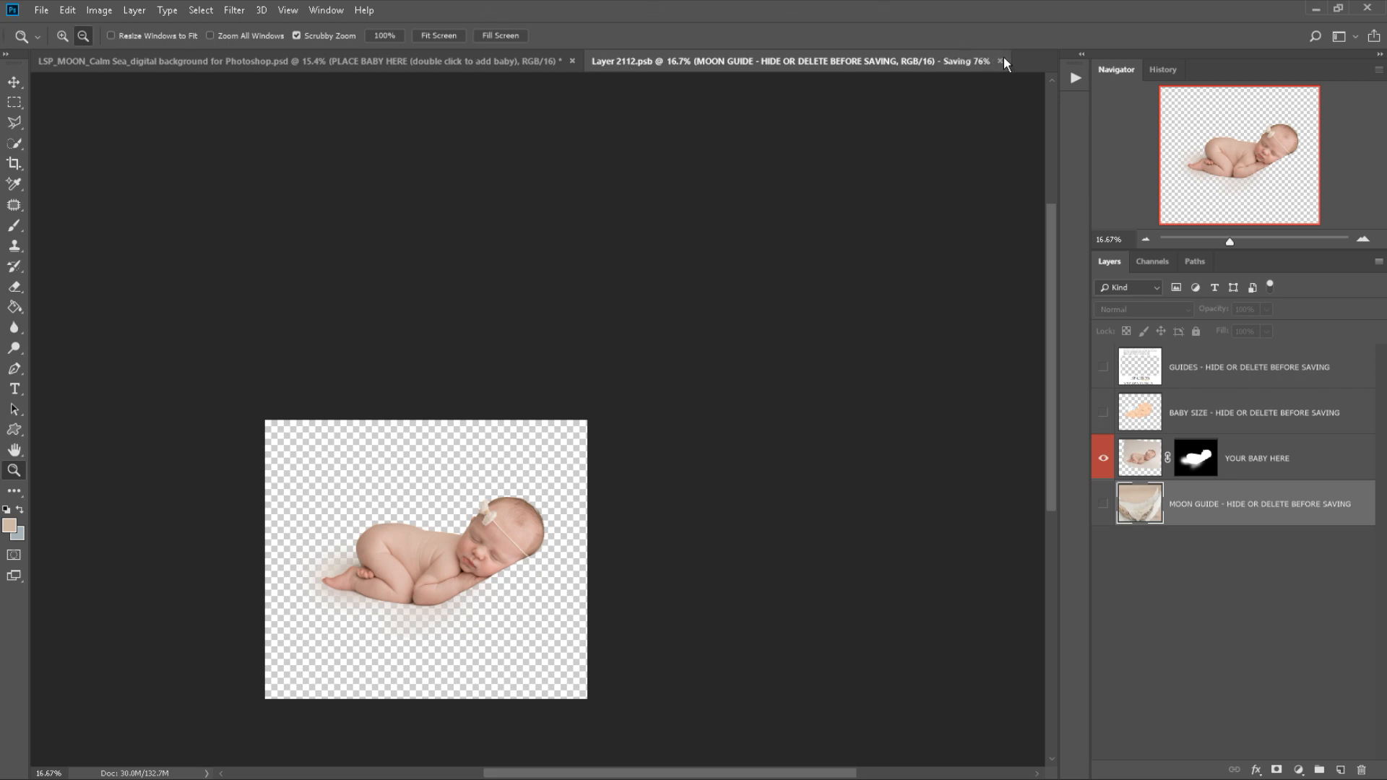
pyautogui.click(945, 61)
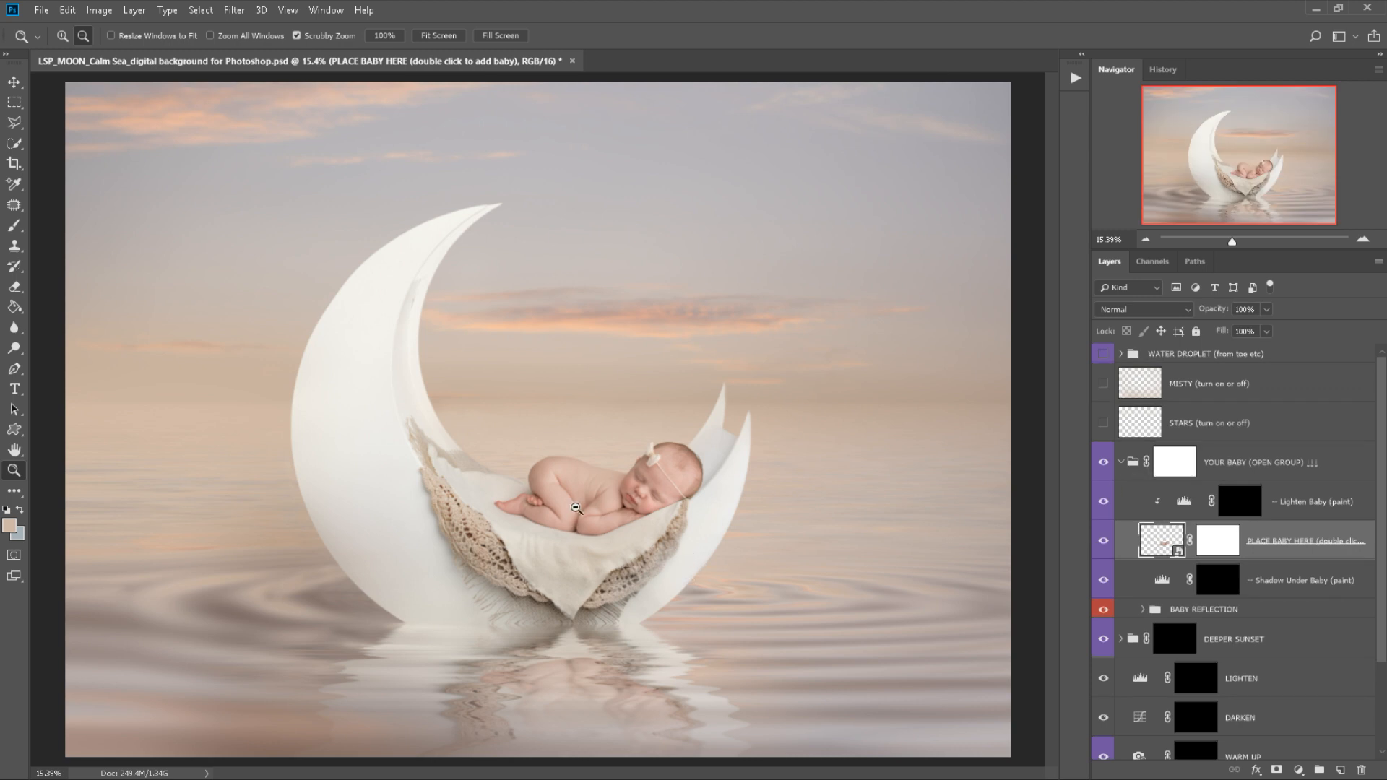
# Collapse the YOUR BABY (OPEN GROUP) layer group and keep it selected.
pyautogui.click(1194, 616)
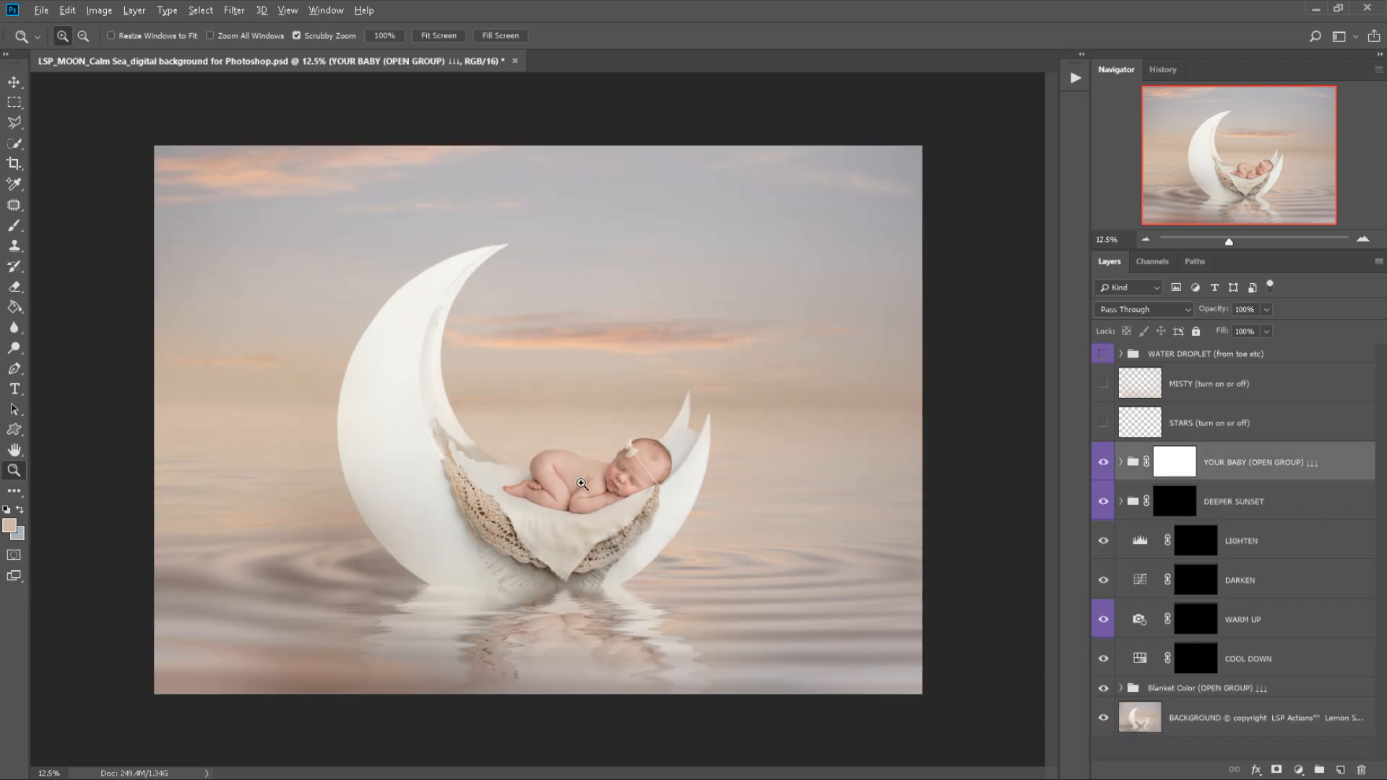
pyautogui.keyDown('alt'); pyautogui.click(597, 494); pyautogui.keyUp('alt')
pyautogui.keyDown('alt'); pyautogui.click(597, 494); pyautogui.keyUp('alt')
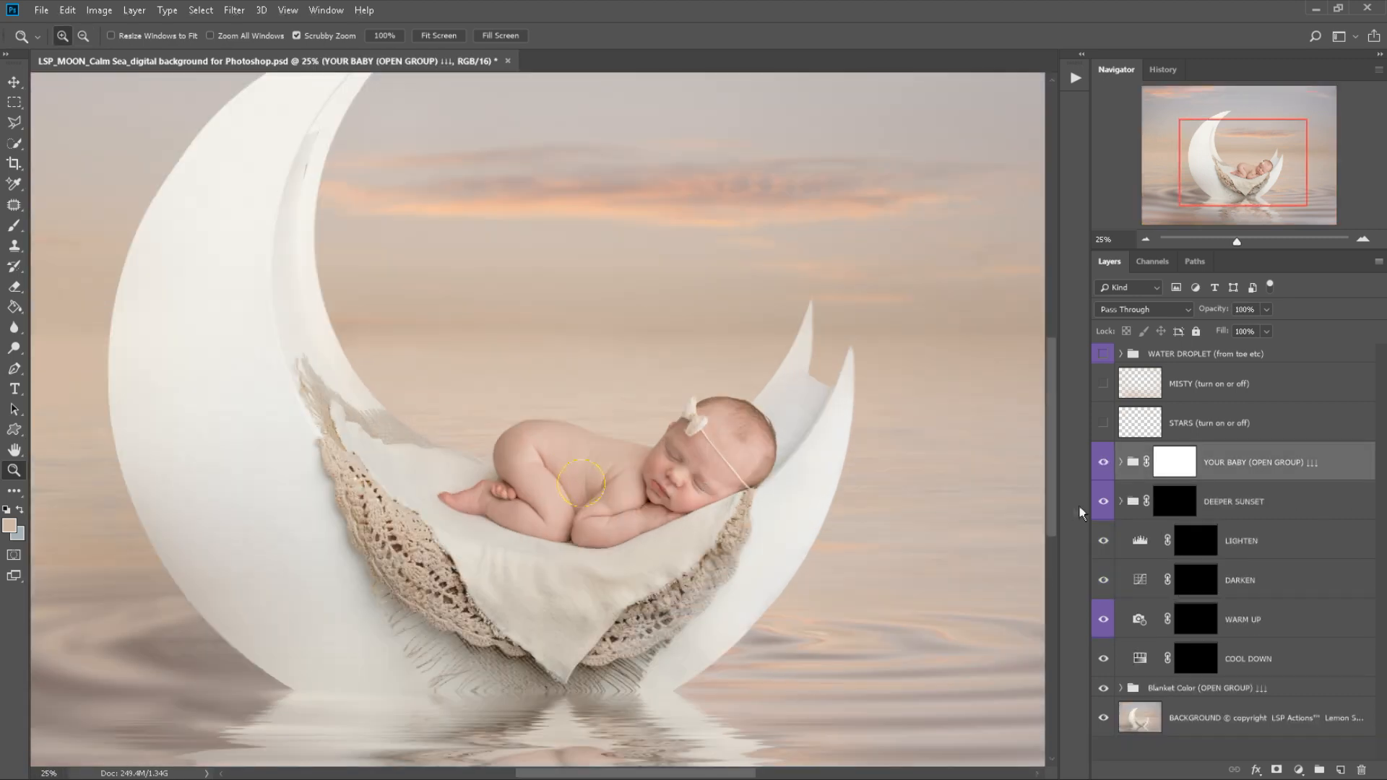
# Expand the YOUR BABY group and open the PLACE BABY HERE smart object for editing.
pyautogui.click(1121, 462)
pyautogui.doubleClick(1163, 544)
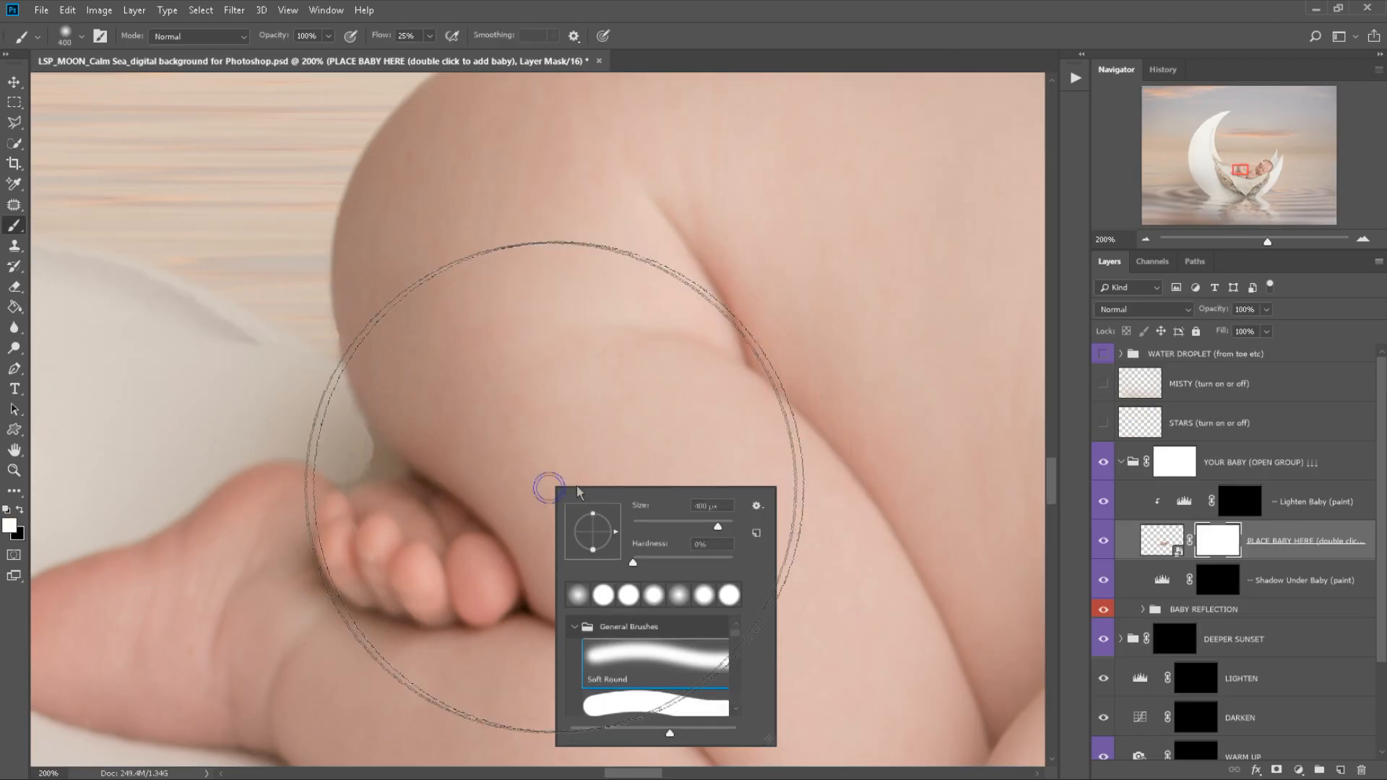
pyautogui.click(1173, 551)
pyautogui.click(1176, 554)
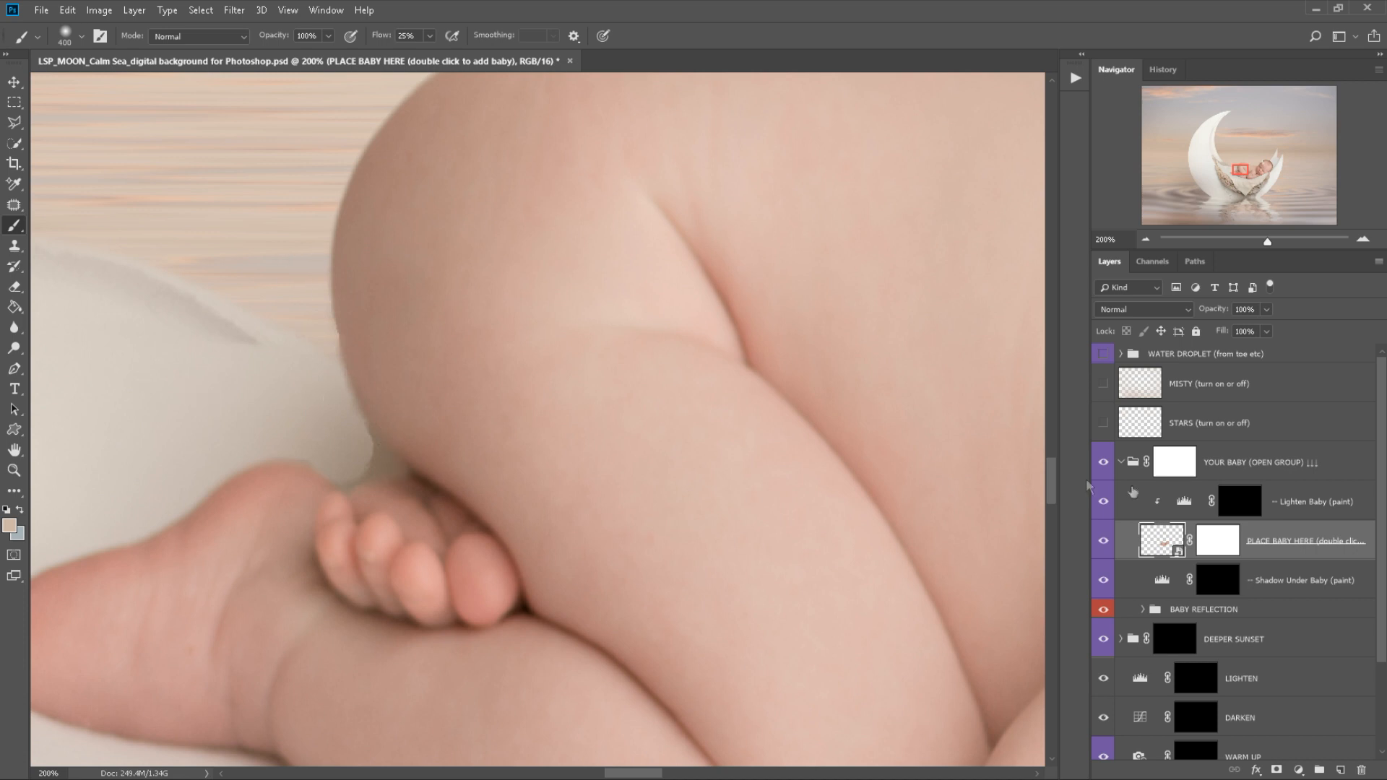
pyautogui.click(1103, 541)
pyautogui.click(1104, 541)
pyautogui.doubleClick(1161, 540)
# Paint black on the YOUR BABY HERE mask beside the baby's thigh and toes, and toggle the layer to inspect the moon blanket underneath.
pyautogui.press('d')
pyautogui.moveTo(278, 366)
pyautogui.mouseDown()
pyautogui.moveTo(337, 417)
pyautogui.moveTo(273, 346)
pyautogui.moveTo(342, 411)
pyautogui.moveTo(323, 398)
pyautogui.moveTo(286, 430)
pyautogui.moveTo(307, 455)
pyautogui.moveTo(281, 455)
pyautogui.moveTo(351, 447)
pyautogui.mouseUp()
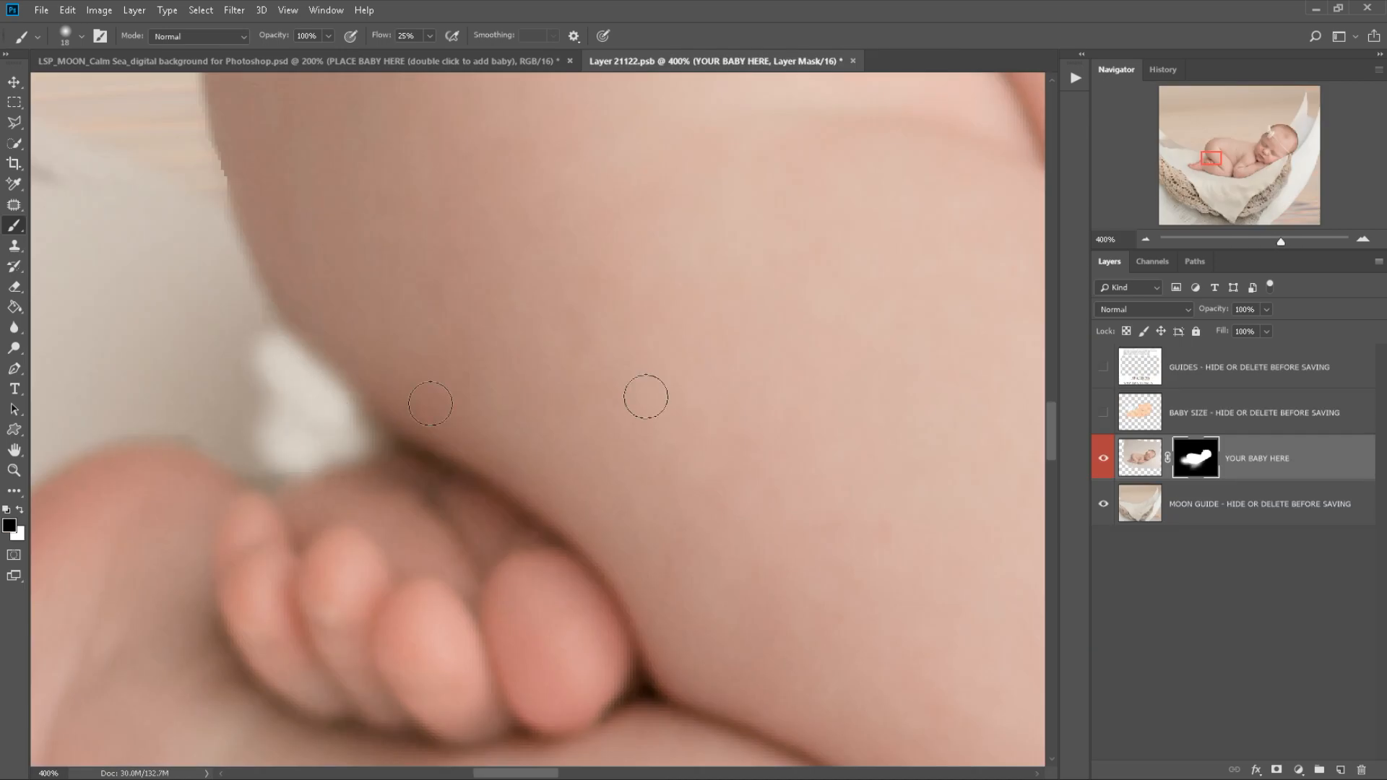
pyautogui.click(1103, 458)
pyautogui.press('z')
pyautogui.keyDown('alt'); pyautogui.click(345, 458); pyautogui.keyUp('alt')
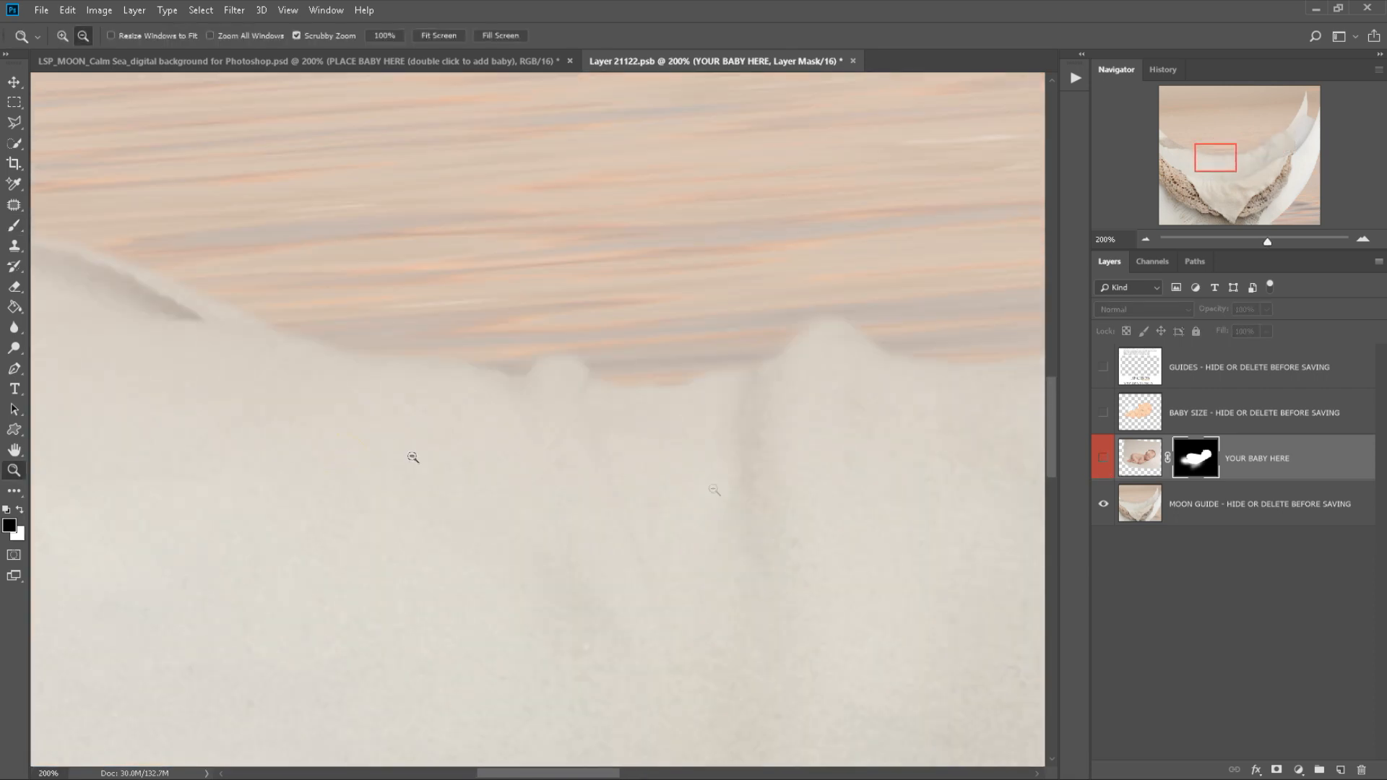
pyautogui.press('b')
pyautogui.click(1103, 458)
pyautogui.moveTo(366, 422); pyautogui.dragTo(665, 415)
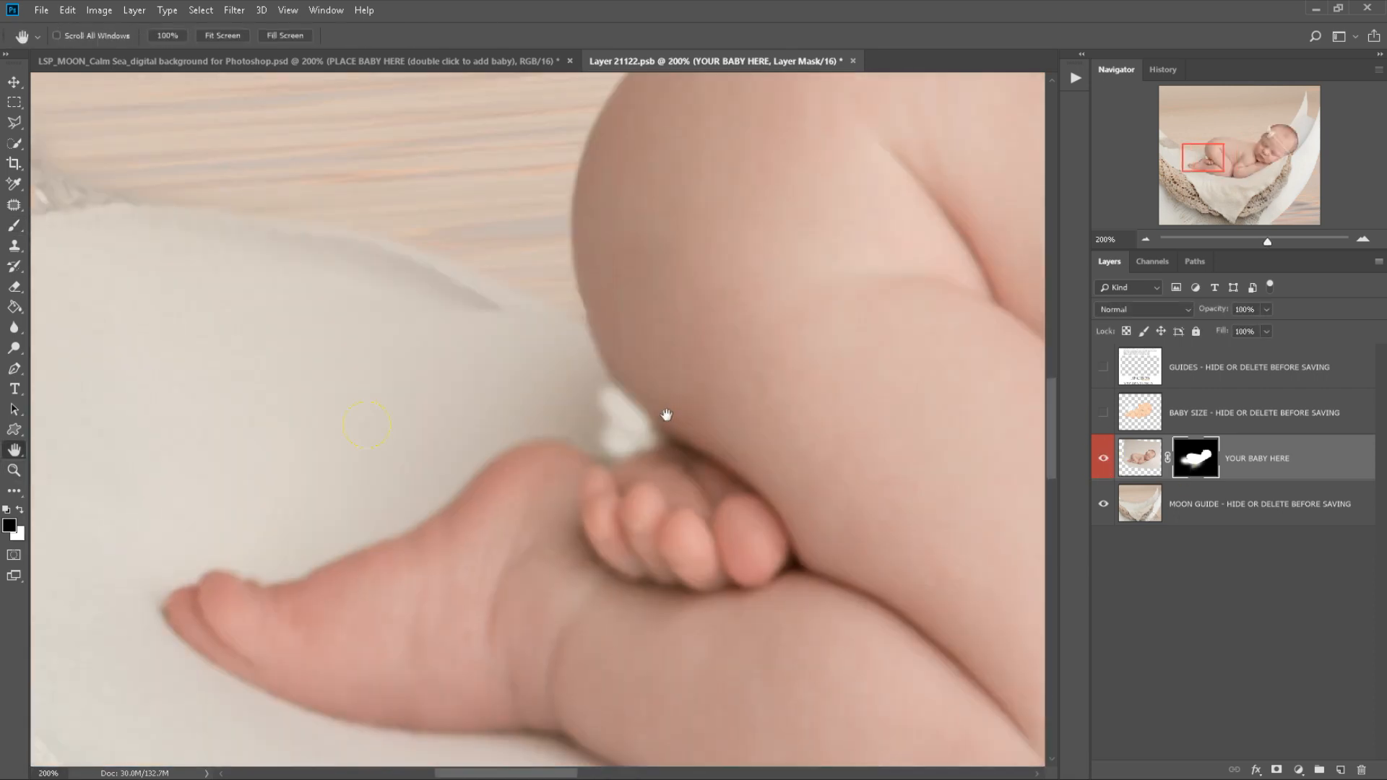
# Refine the mask along the back of the thigh with a 51 px brush at 92% hardness, painting black outside and white inside.
pyautogui.rightClick(664, 420)
pyautogui.click(768, 463)
pyautogui.press('Return')
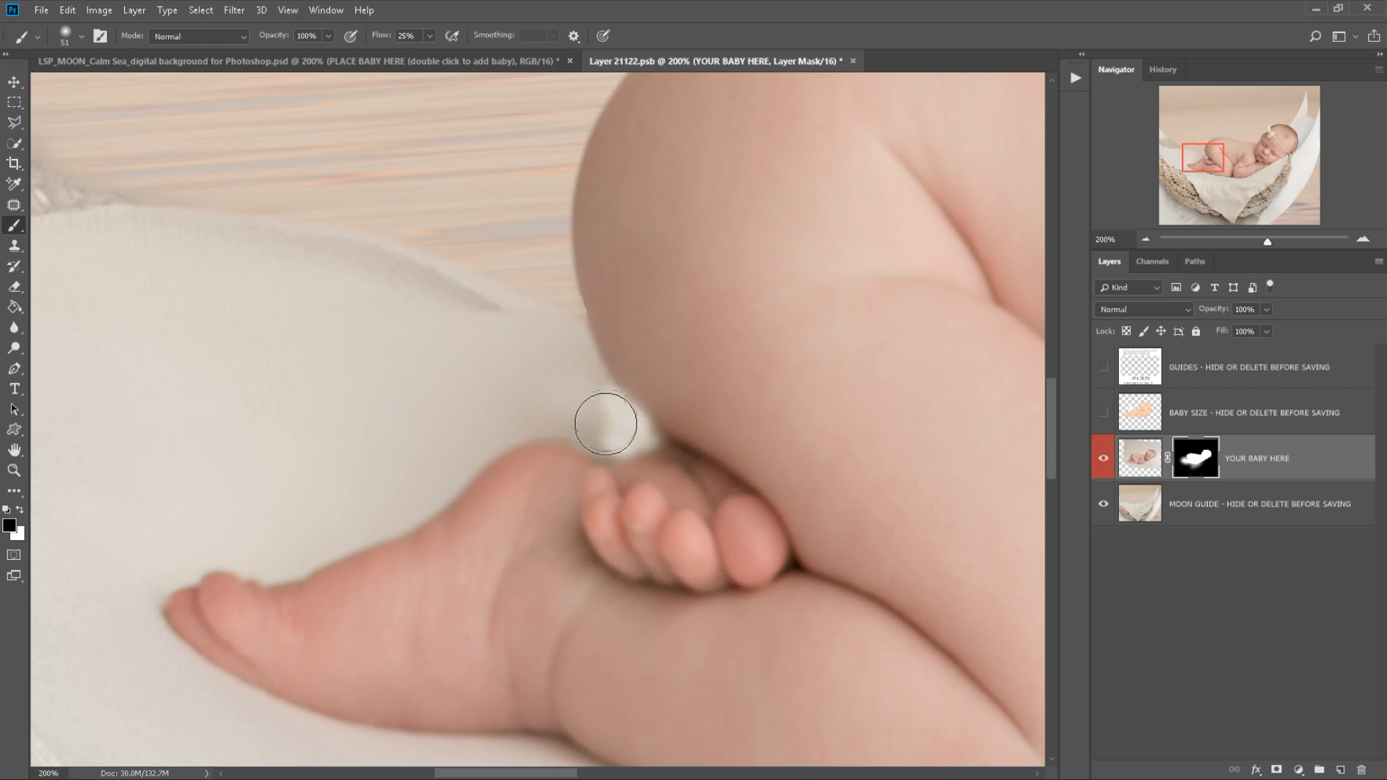
pyautogui.rightClick(560, 362)
pyautogui.click(734, 436)
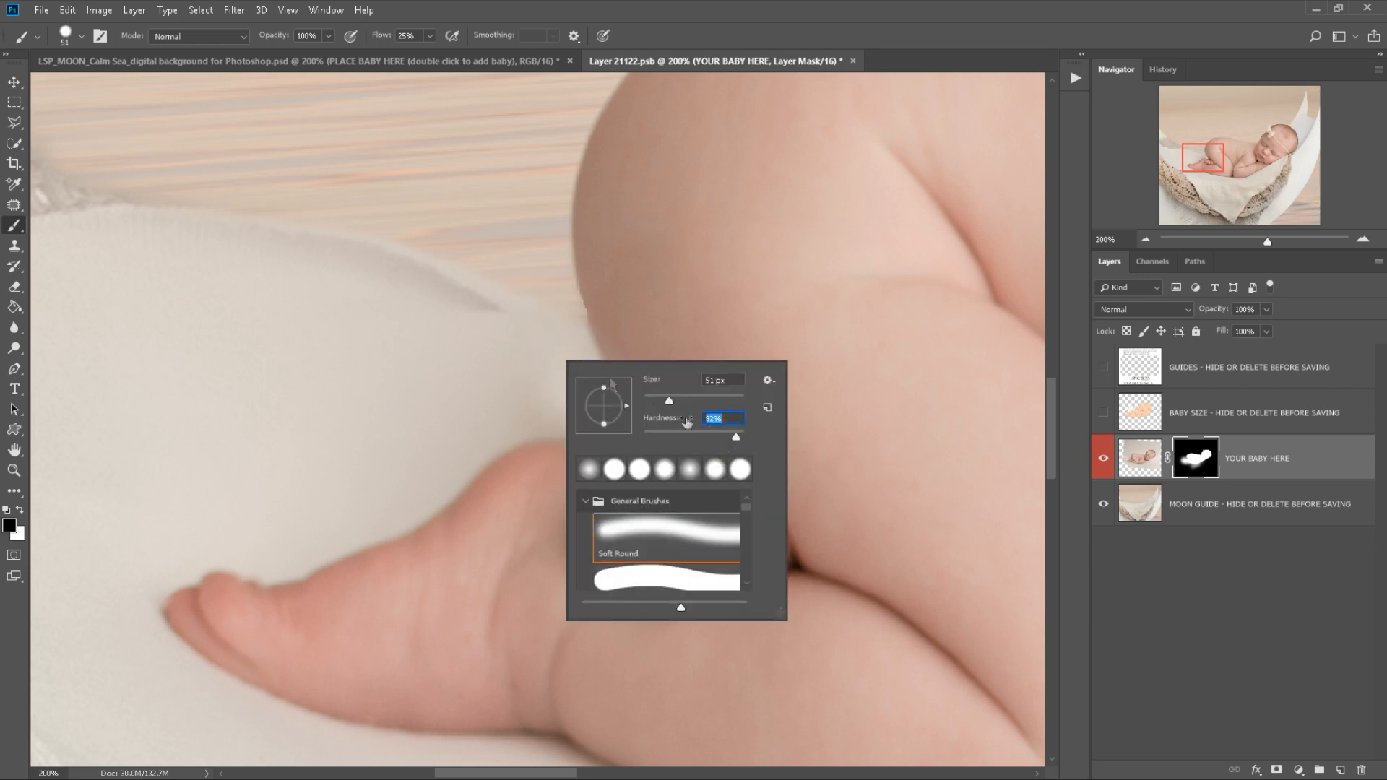
pyautogui.click(549, 298)
pyautogui.press('x')
pyautogui.moveTo(691, 265); pyautogui.dragTo(693, 292)
pyautogui.press('x')
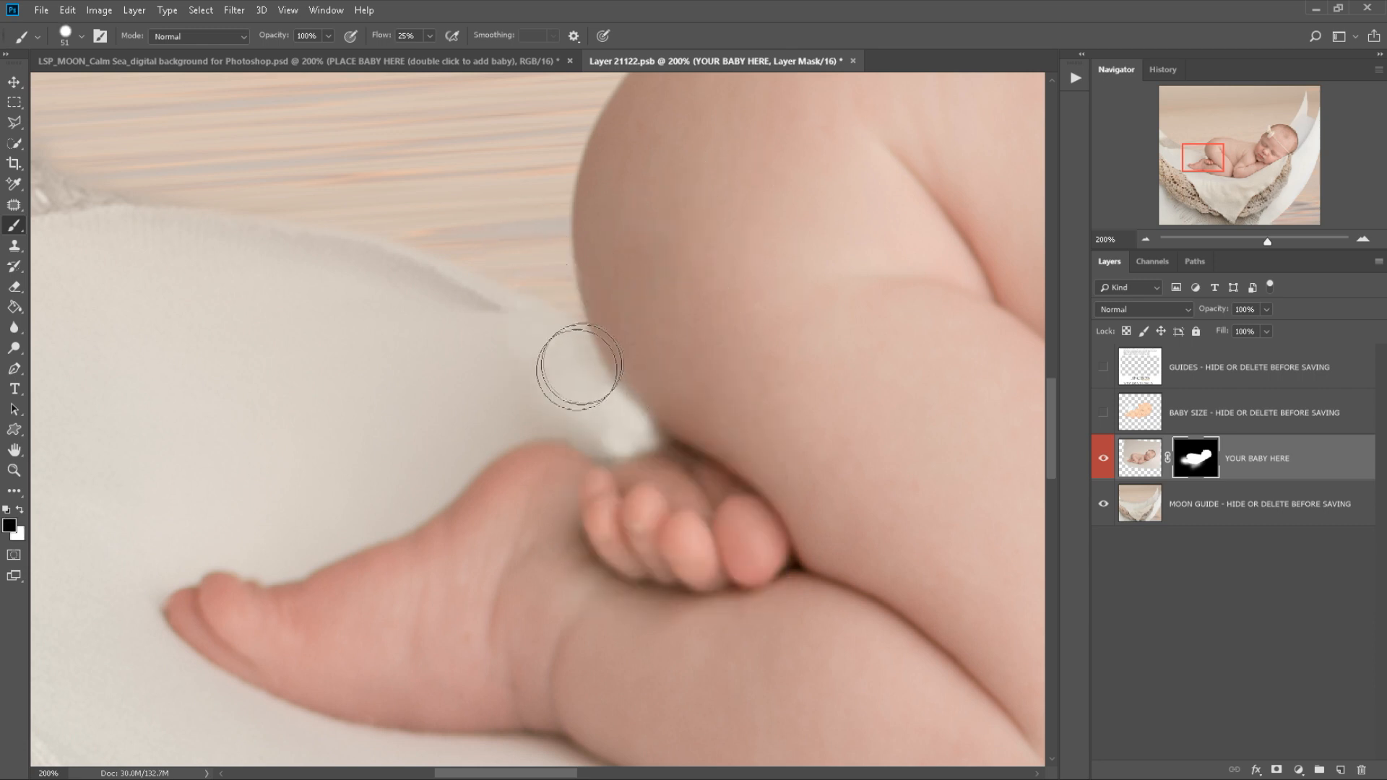
# Paint out the leftover original blanket between thigh and foot using black and a softer 45 px brush.
pyautogui.rightClick(576, 366)
pyautogui.moveTo(682, 401); pyautogui.dragTo(679, 401)
pyautogui.moveTo(749, 437); pyautogui.dragTo(723, 439)
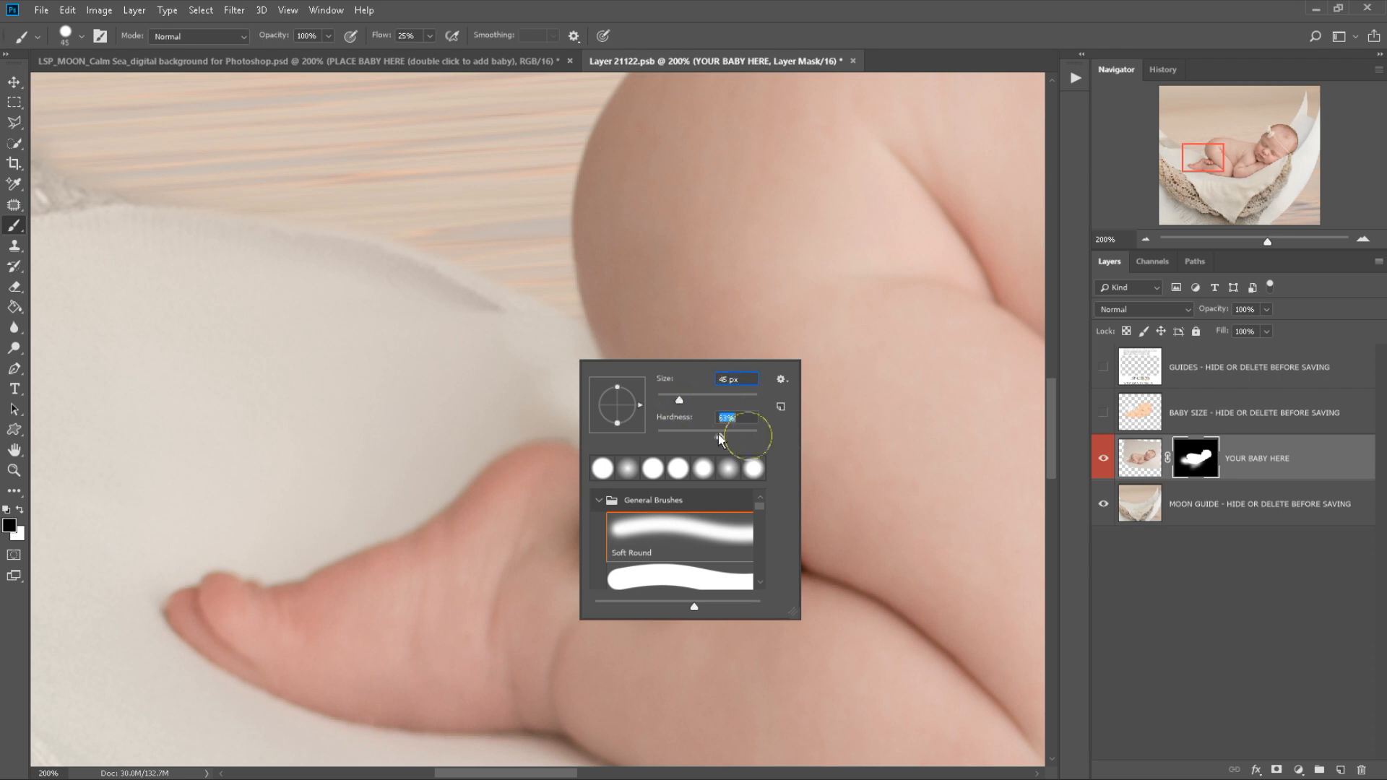
pyautogui.click(513, 384)
pyautogui.moveTo(602, 430)
pyautogui.mouseDown()
pyautogui.moveTo(495, 377)
pyautogui.moveTo(424, 408)
pyautogui.mouseUp()
pyautogui.moveTo(536, 402); pyautogui.dragTo(394, 426)
# Switch to white with a 354 px brush at 0% hardness and 11% flow to blend the shadow back around the toes.
pyautogui.press('x')
pyautogui.rightClick(555, 462)
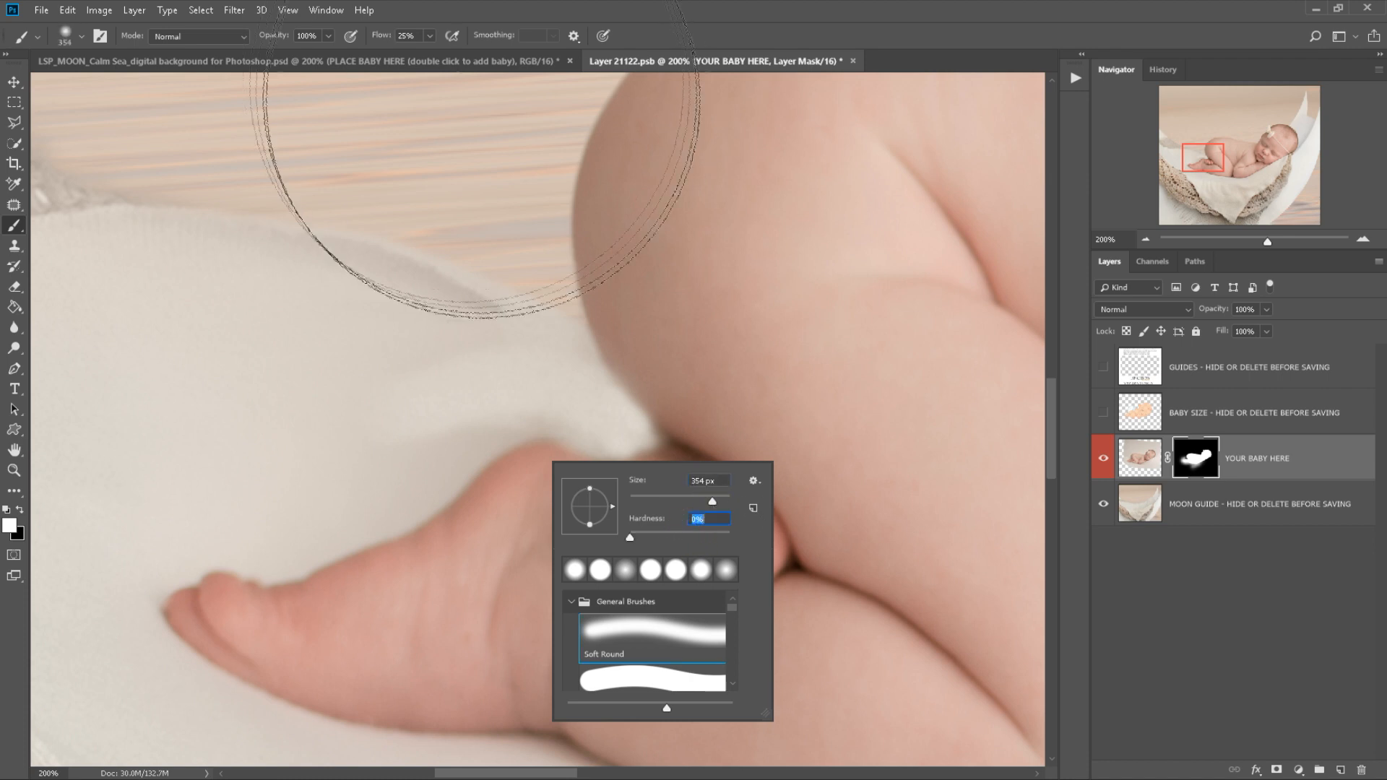
pyautogui.click(429, 35)
pyautogui.moveTo(431, 54); pyautogui.dragTo(421, 56)
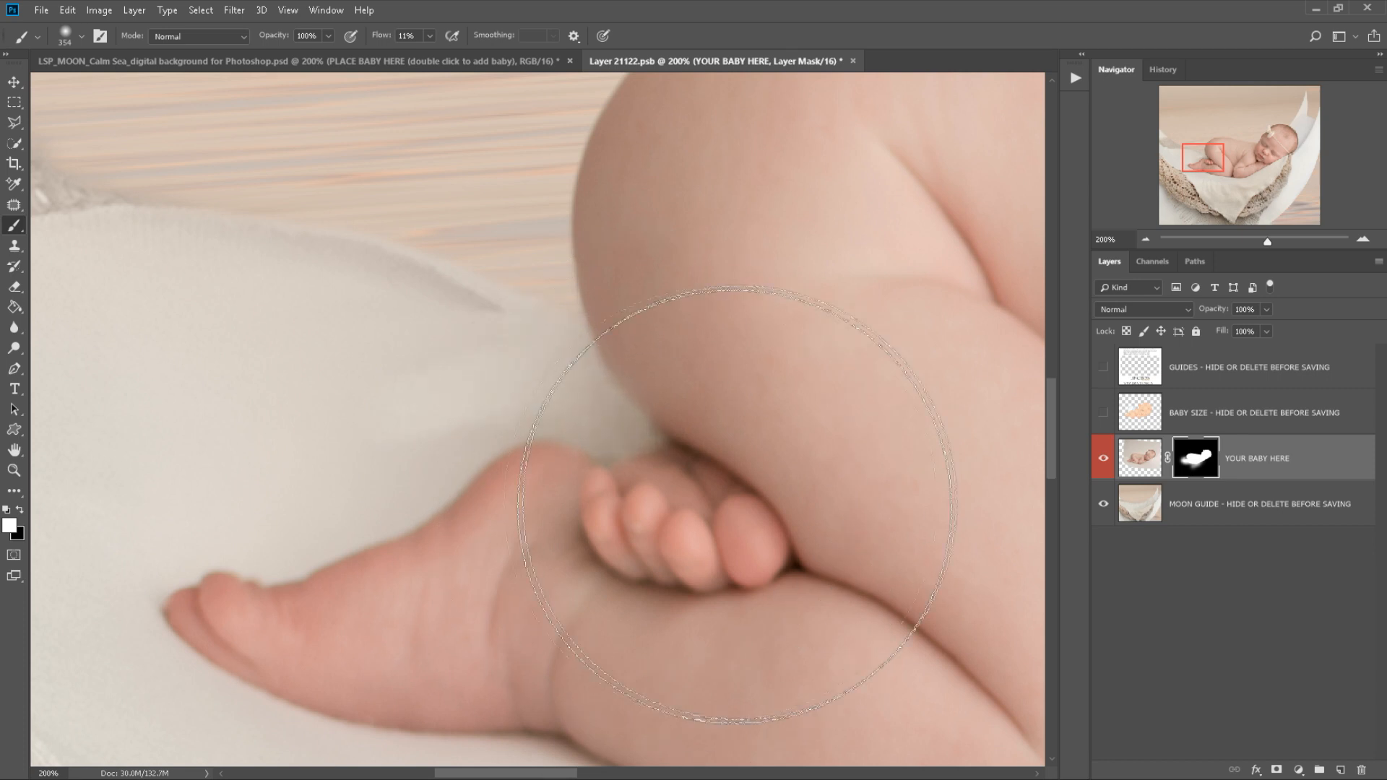
# Blend the blanket beside the thigh on the mask, alternating black and white with a smaller soft brush of about 193 px.
pyautogui.press('x')
pyautogui.rightClick(677, 372)
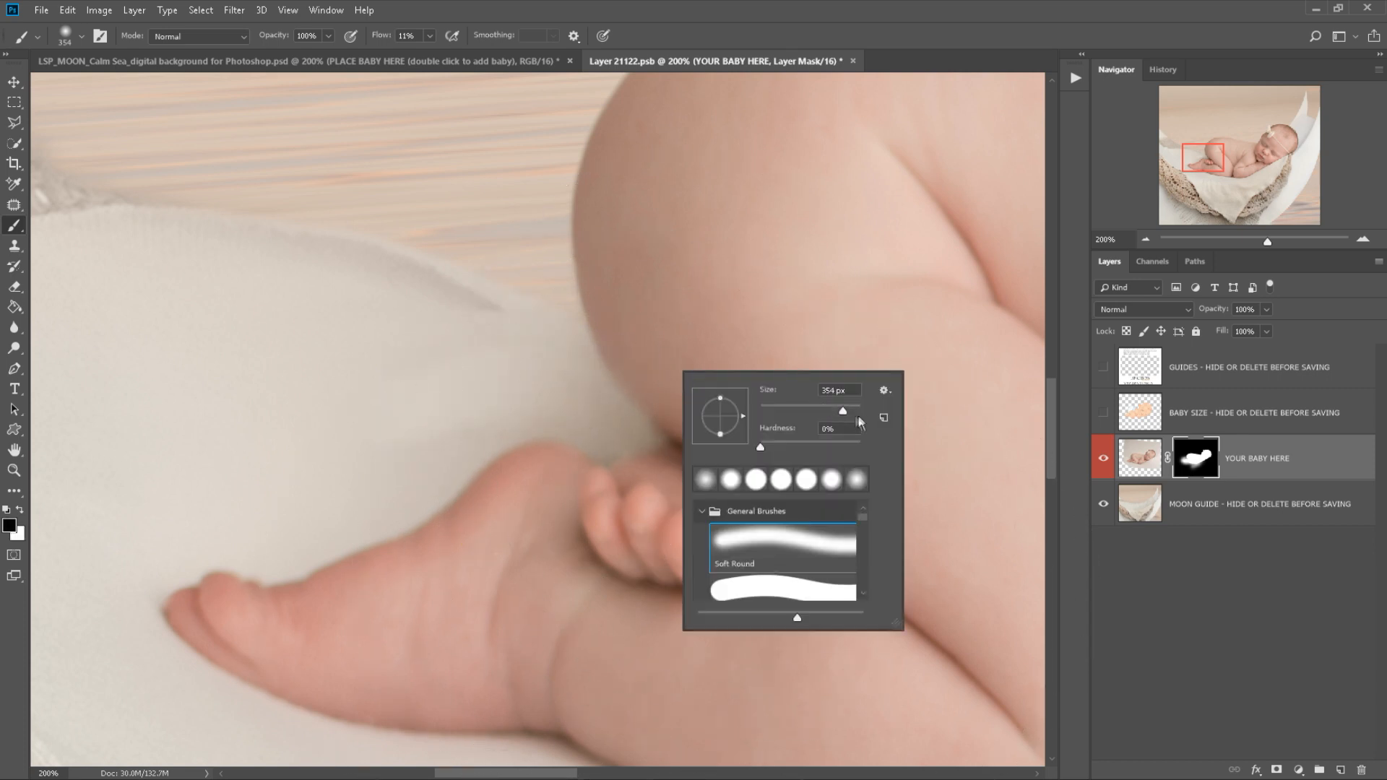
pyautogui.click(511, 335)
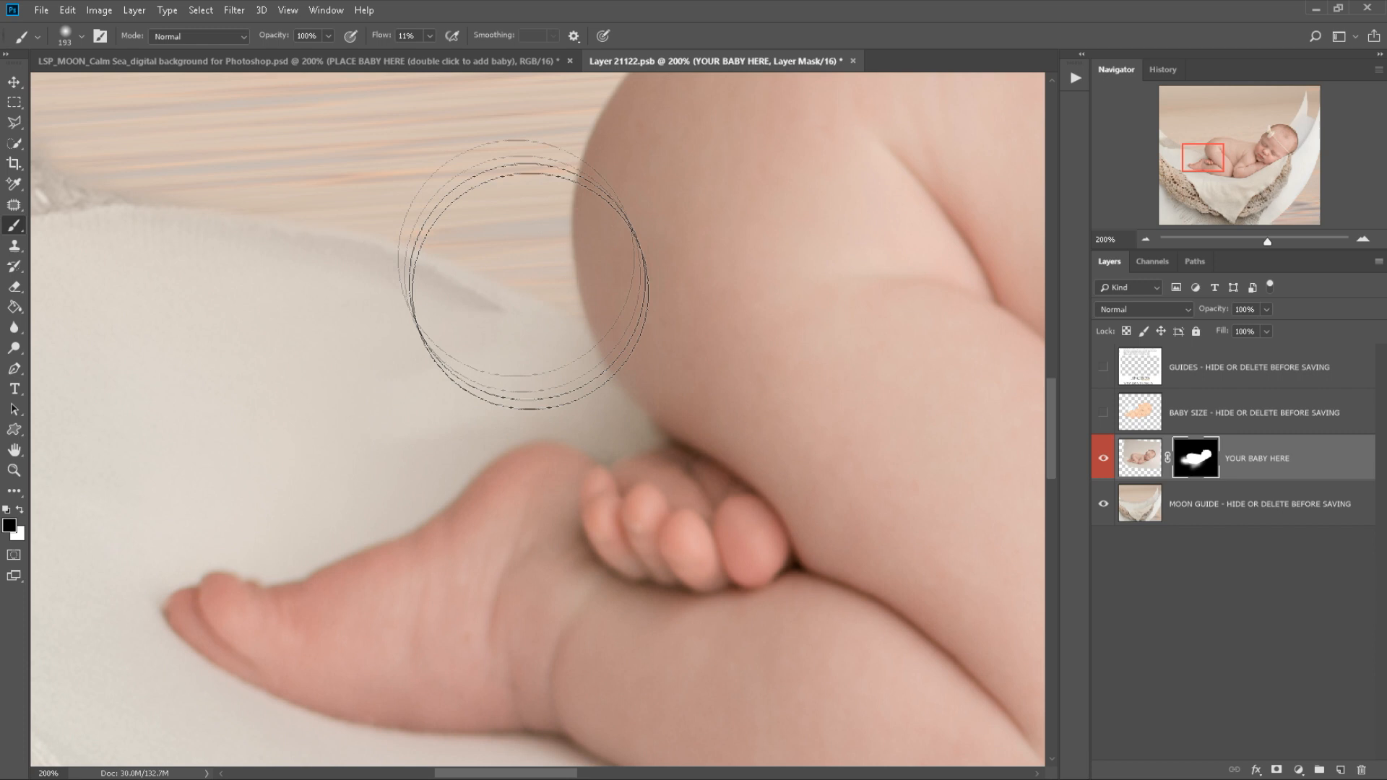
pyautogui.press('x')
pyautogui.rightClick(798, 295)
pyautogui.moveTo(954, 336); pyautogui.dragTo(937, 336)
pyautogui.click(499, 311)
# Soften the mask transition on the blanket above the baby's foot with black and a 196 px soft brush.
pyautogui.press('z')
pyautogui.moveTo(347, 338)
pyautogui.mouseDown()
pyautogui.moveTo(328, 338)
pyautogui.moveTo(434, 332)
pyautogui.moveTo(369, 323)
pyautogui.mouseUp()
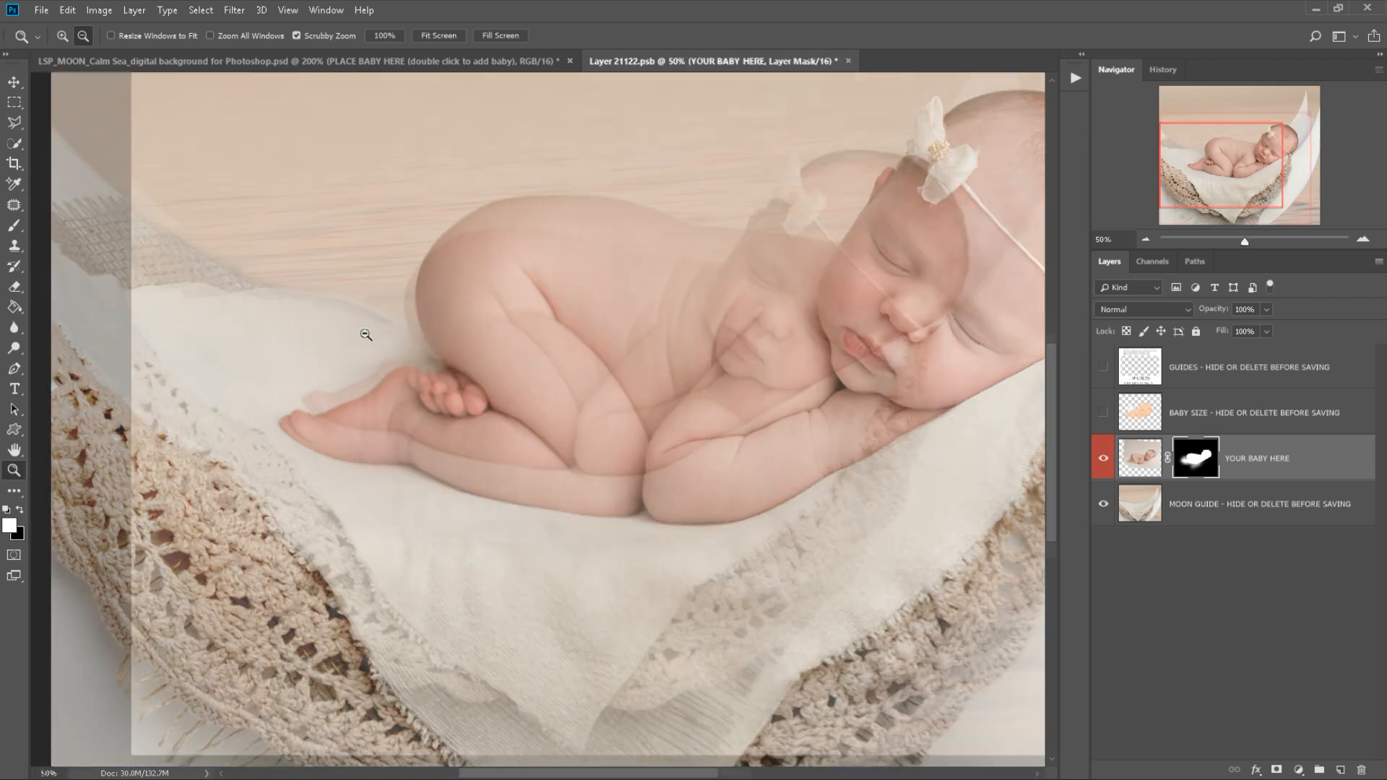
pyautogui.press('b')
pyautogui.rightClick(383, 343)
pyautogui.click(535, 383)
pyautogui.click(365, 337)
pyautogui.press('x')
pyautogui.moveTo(367, 339); pyautogui.dragTo(369, 340)
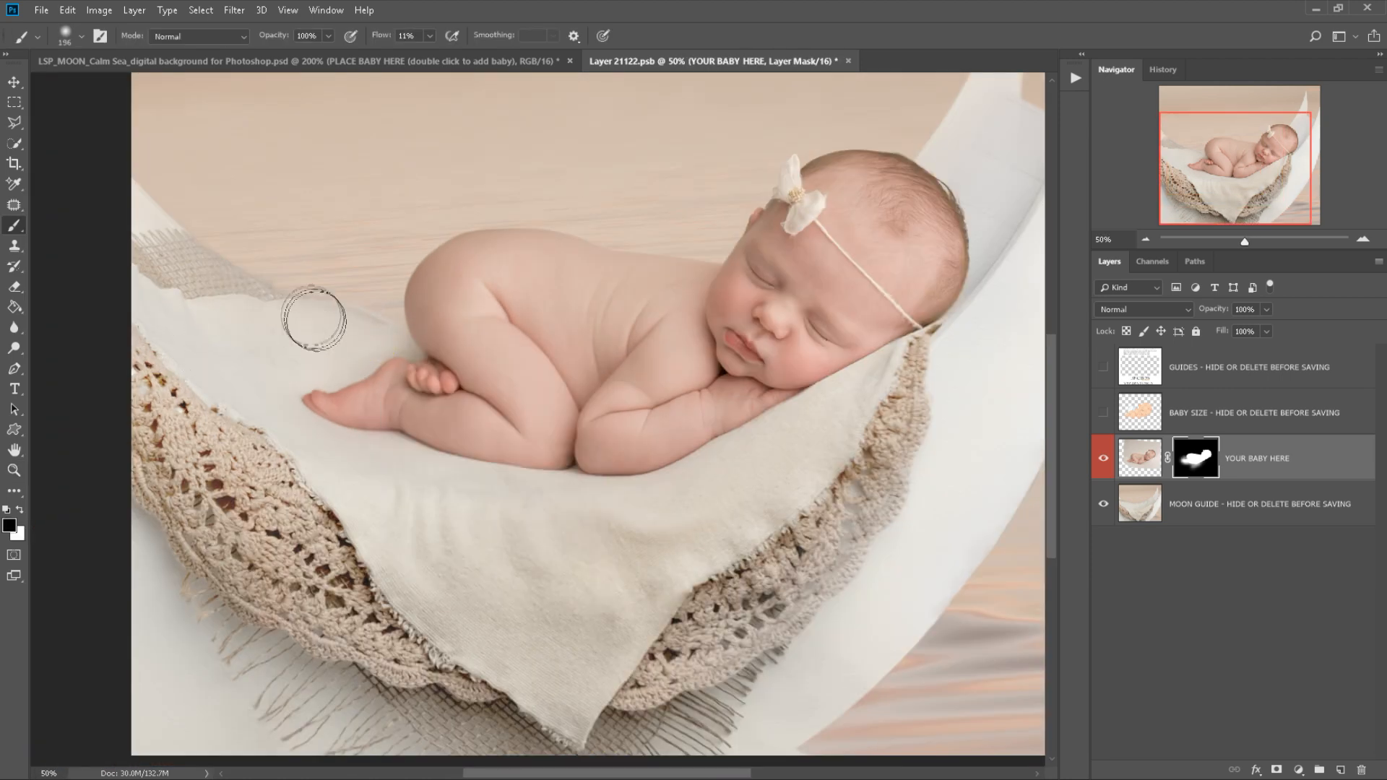
# Hide the MOON GUIDE layer, save Layer 21122.psb and close it to update the moon background document.
pyautogui.press('z')
pyautogui.keyDown('alt'); pyautogui.click(439, 350); pyautogui.keyUp('alt')
pyautogui.keyDown('alt'); pyautogui.click(439, 350); pyautogui.keyUp('alt')
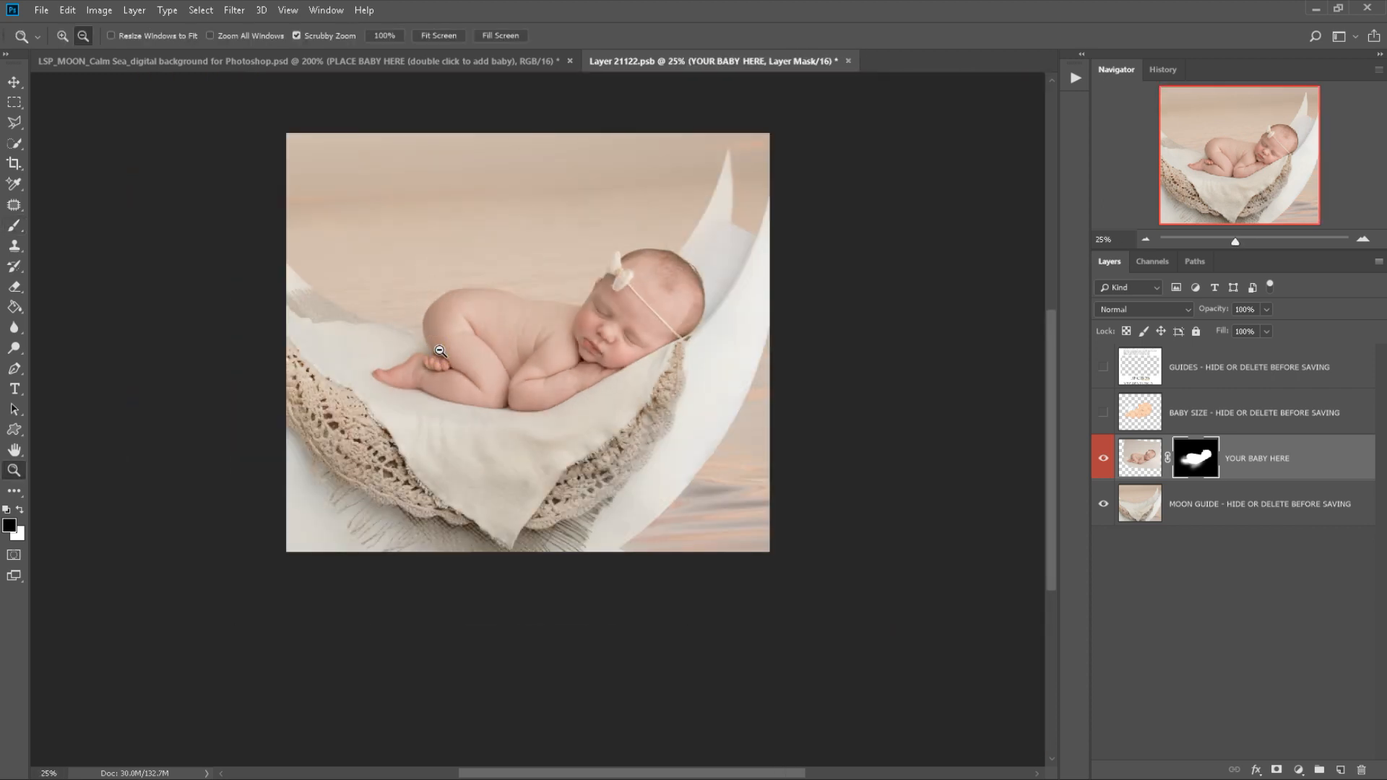
pyautogui.click(1103, 503)
pyautogui.hotkey('ctrl', 's')
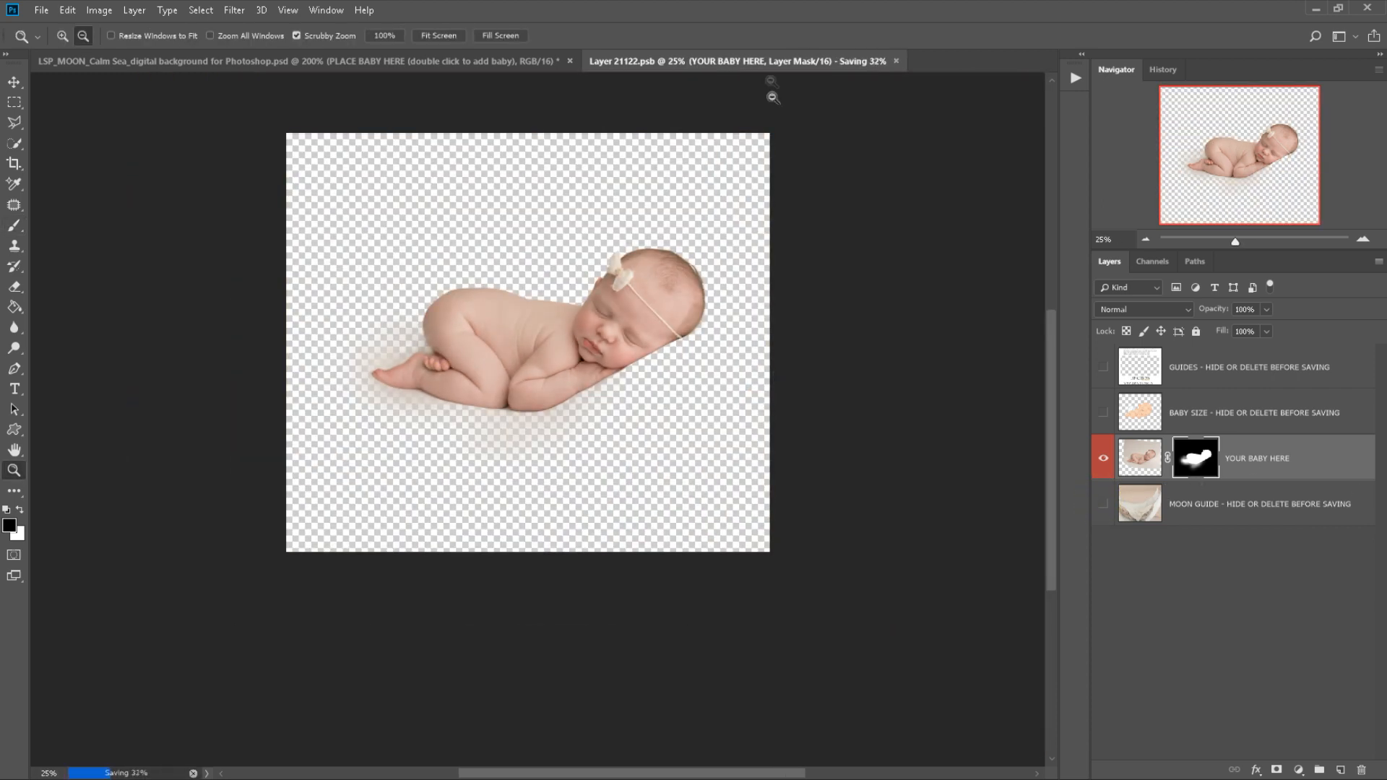
pyautogui.click(496, 58)
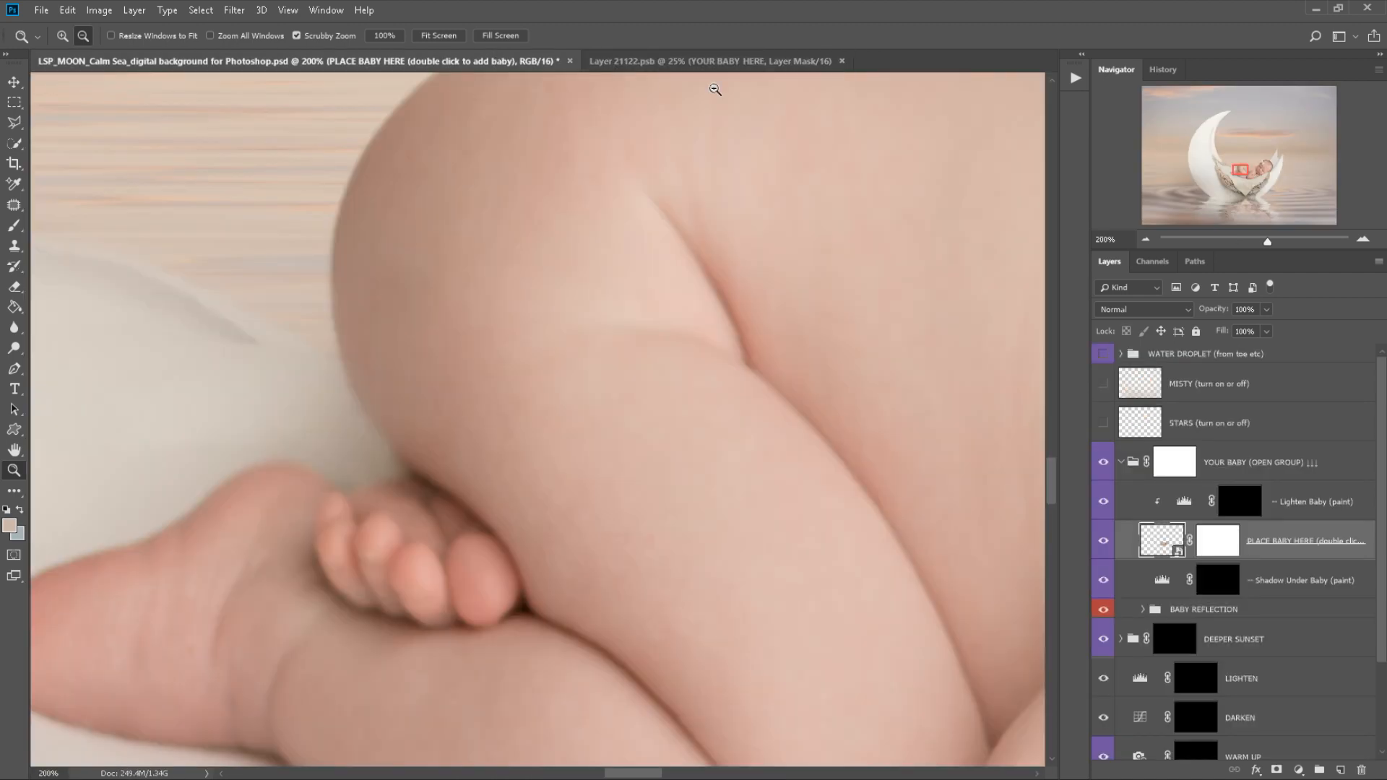
pyautogui.click(843, 57)
pyautogui.click(842, 59)
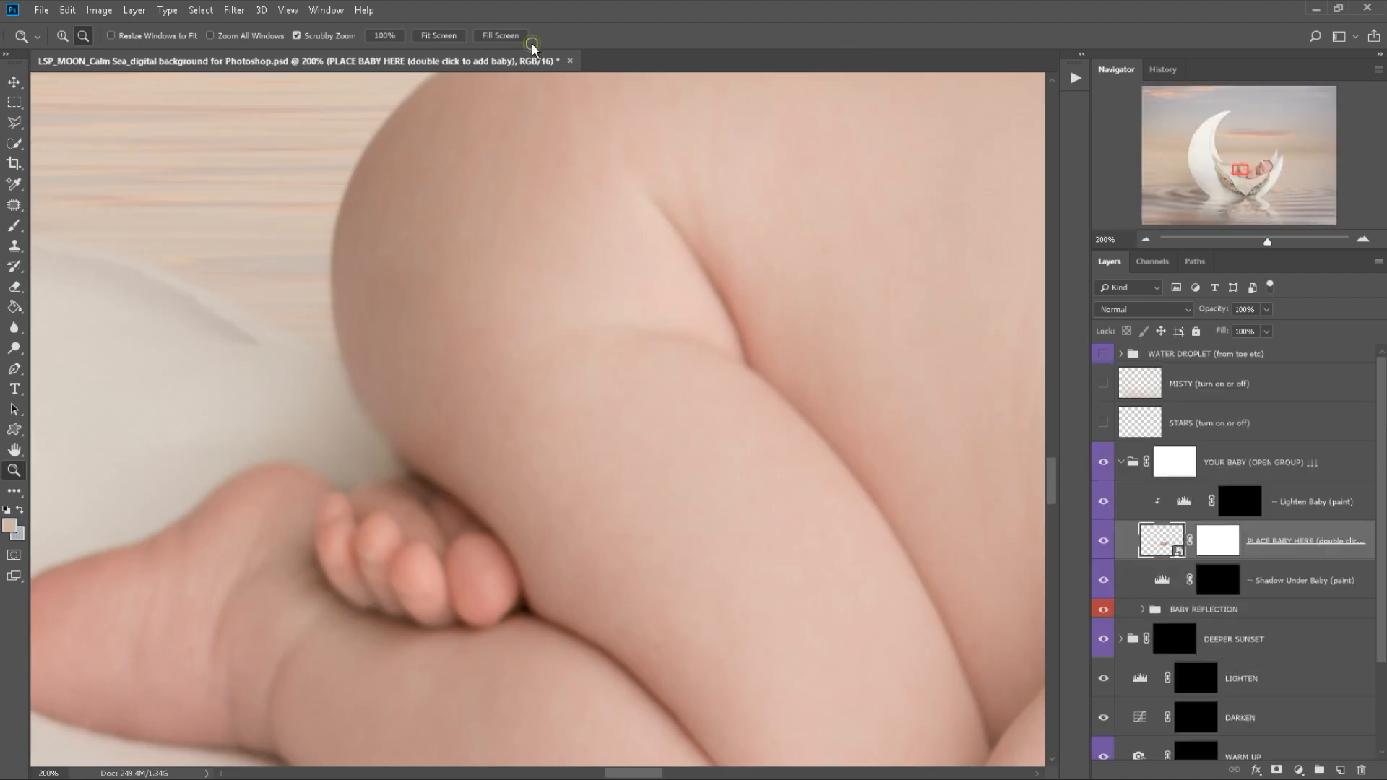
# Examine the updated baby, blanket and water reflection in the moon scene at several magnifications.
pyautogui.click(567, 260)
pyautogui.click(562, 312)
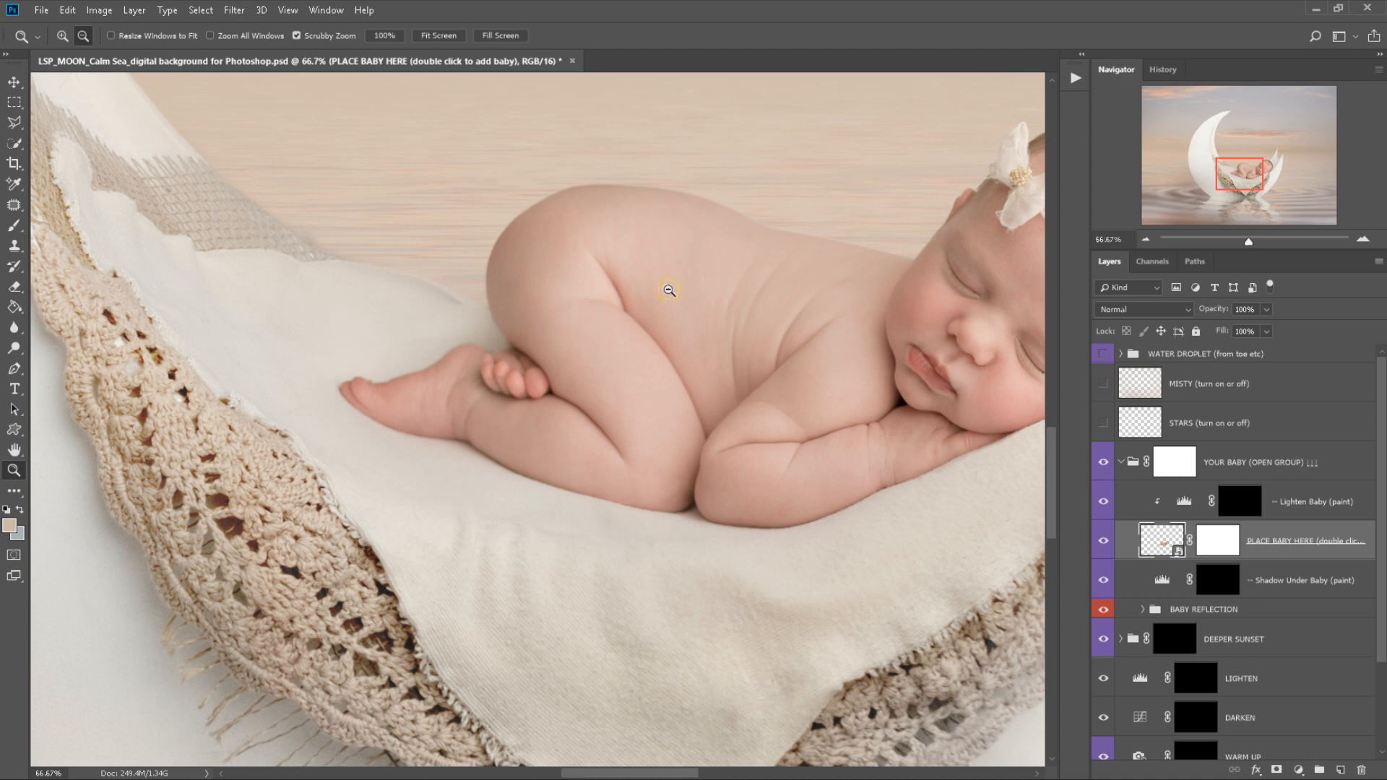
pyautogui.click(671, 290)
pyautogui.click(722, 292)
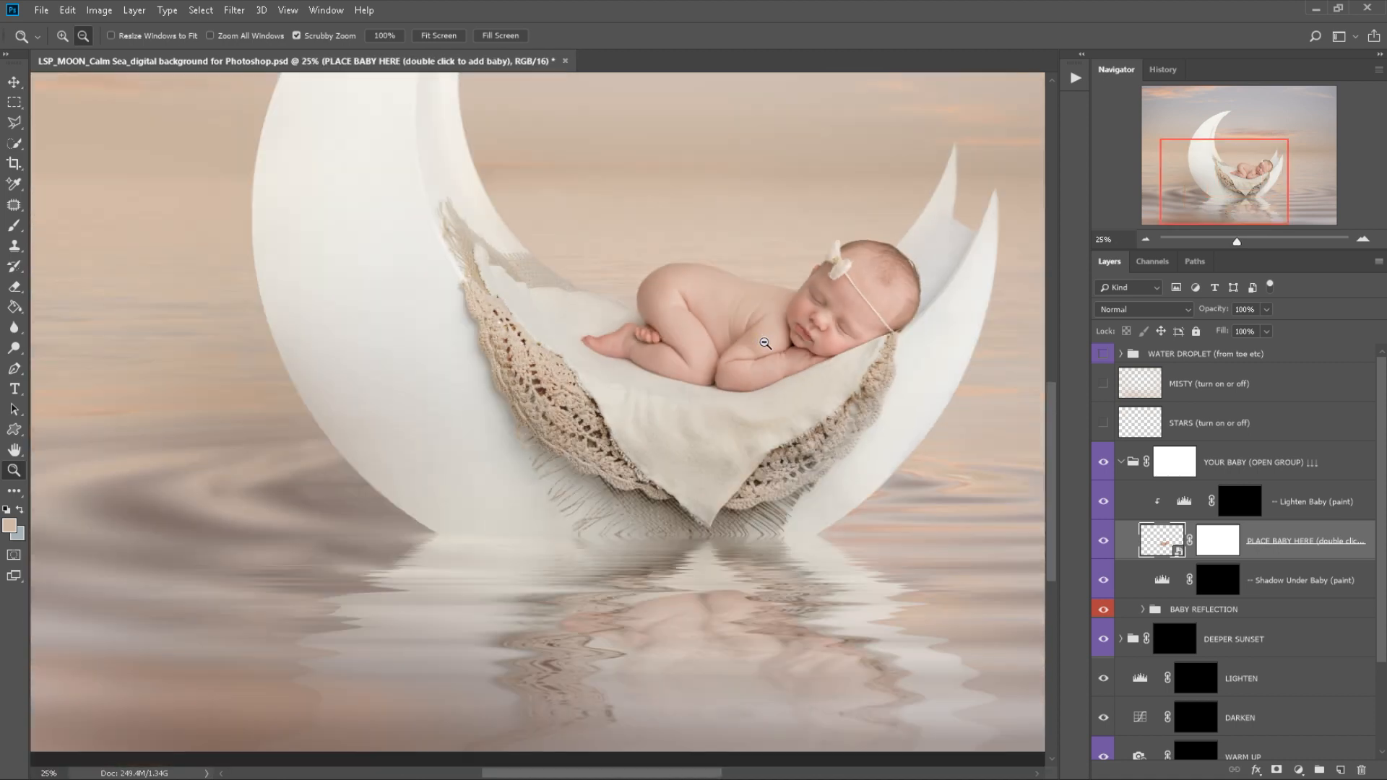
pyautogui.press('h')
pyautogui.moveTo(766, 343); pyautogui.dragTo(727, 463)
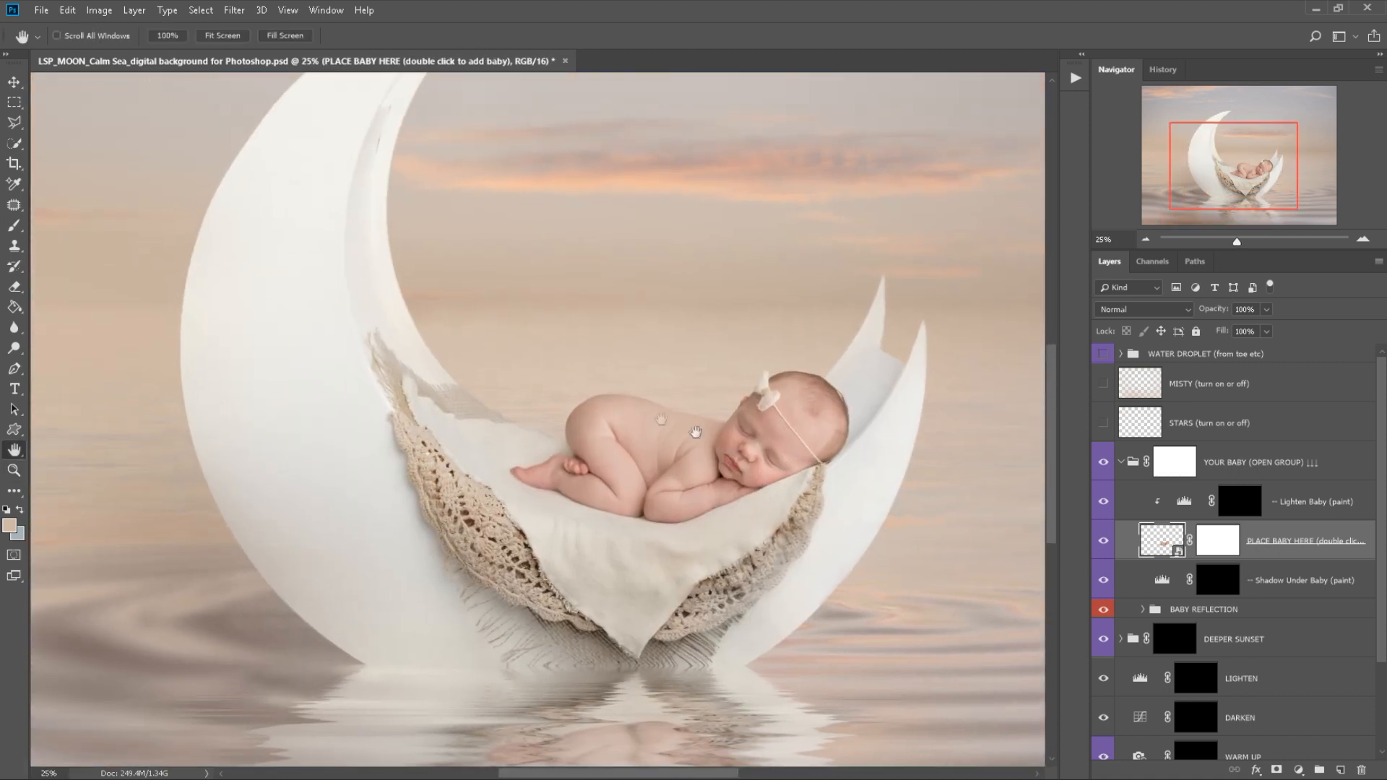
pyautogui.press('z')
pyautogui.click(656, 421)
pyautogui.keyDown('alt'); pyautogui.click(658, 421); pyautogui.keyUp('alt')
pyautogui.keyDown('alt'); pyautogui.click(658, 421); pyautogui.keyUp('alt')
pyautogui.keyDown('alt'); pyautogui.click(658, 421); pyautogui.keyUp('alt')
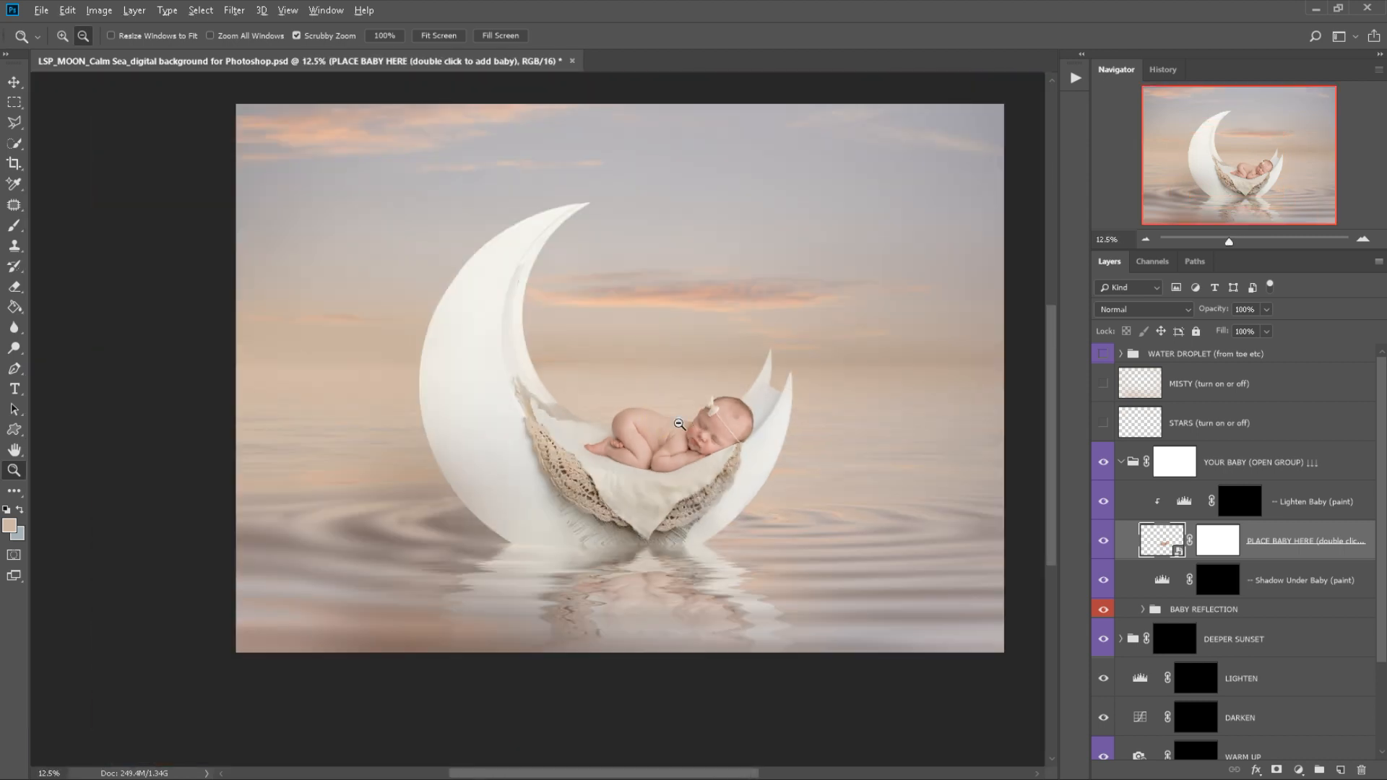
pyautogui.click(680, 423)
pyautogui.click(679, 424)
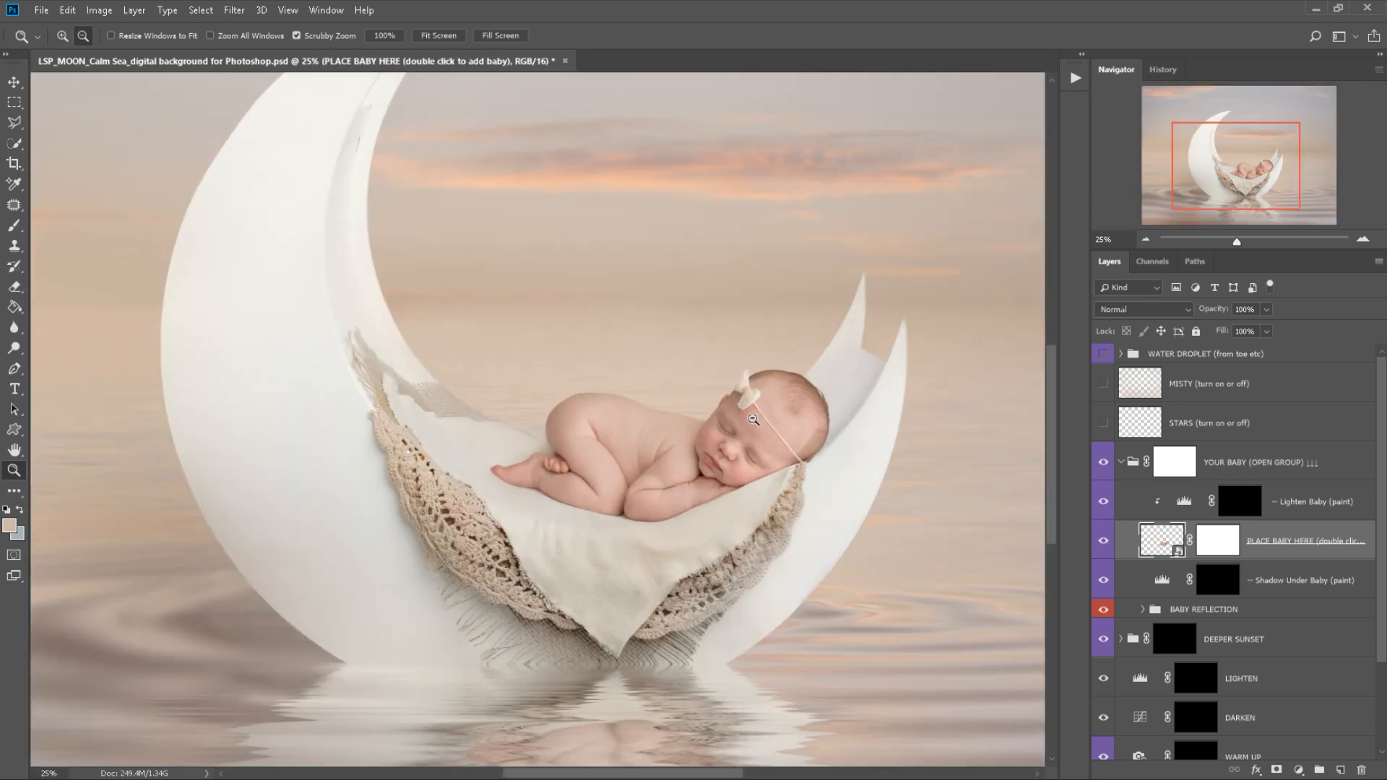
pyautogui.scroll(-1, 628, 413)
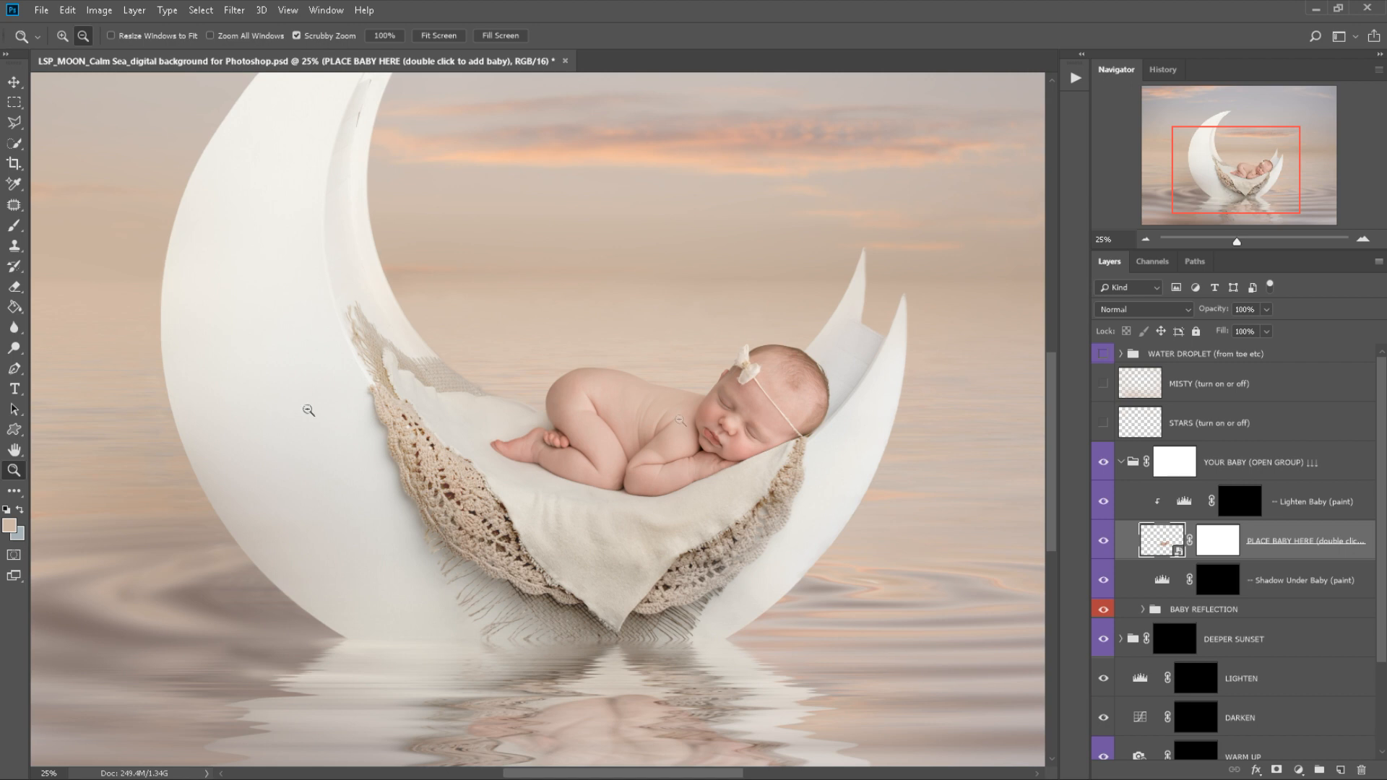
pyautogui.scroll(-1, 795, 488)
# Collapse the YOUR BABY group and hide and show it to compare the scene with and without the baby.
pyautogui.click(1122, 463)
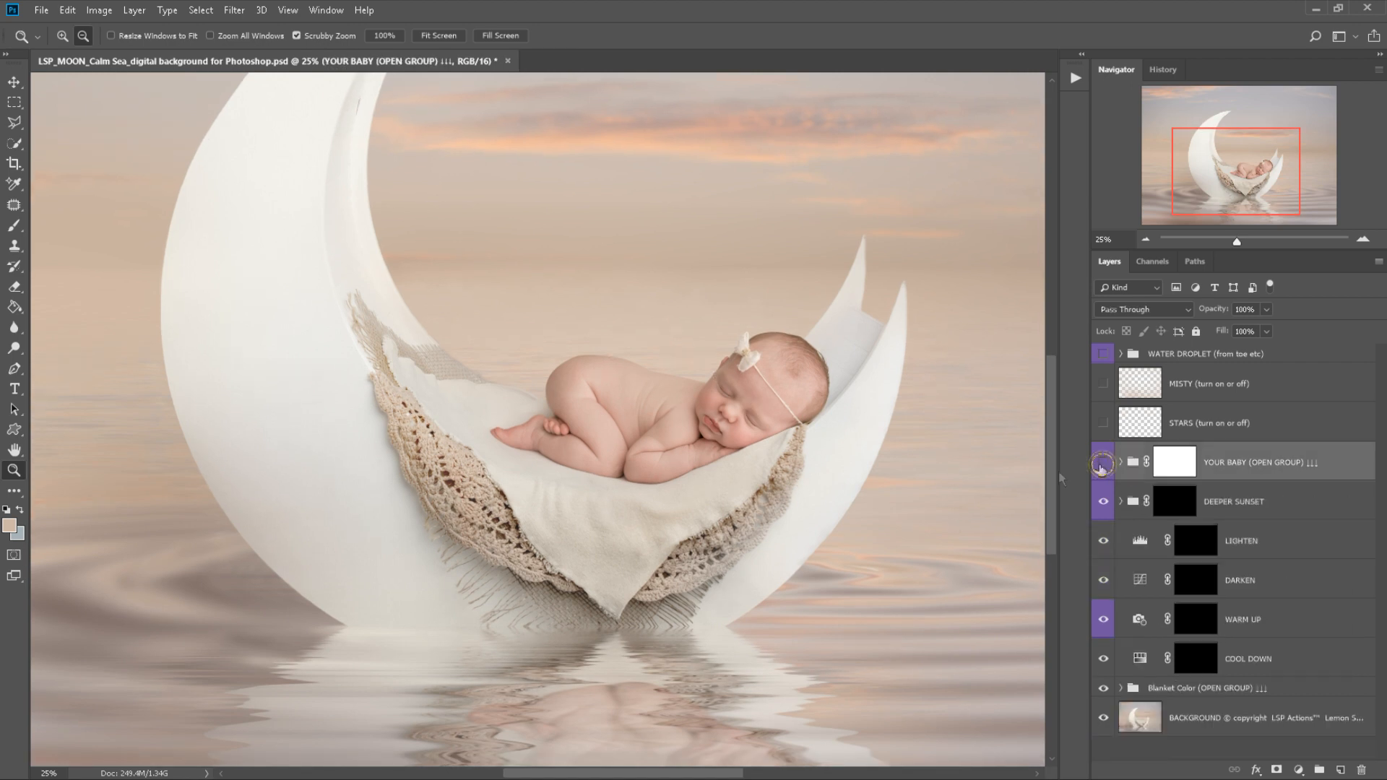
pyautogui.click(1104, 462)
pyautogui.click(532, 443)
pyautogui.click(532, 443)
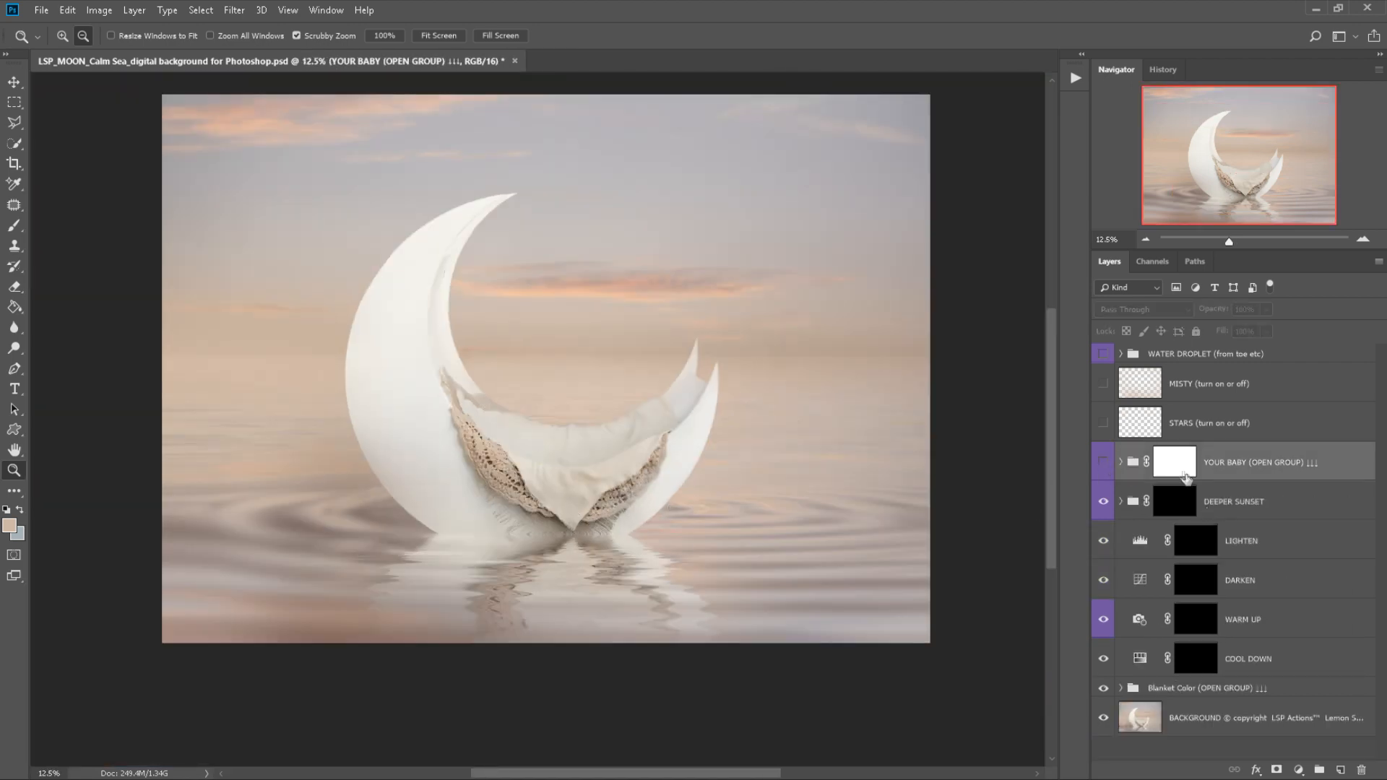
pyautogui.click(1104, 462)
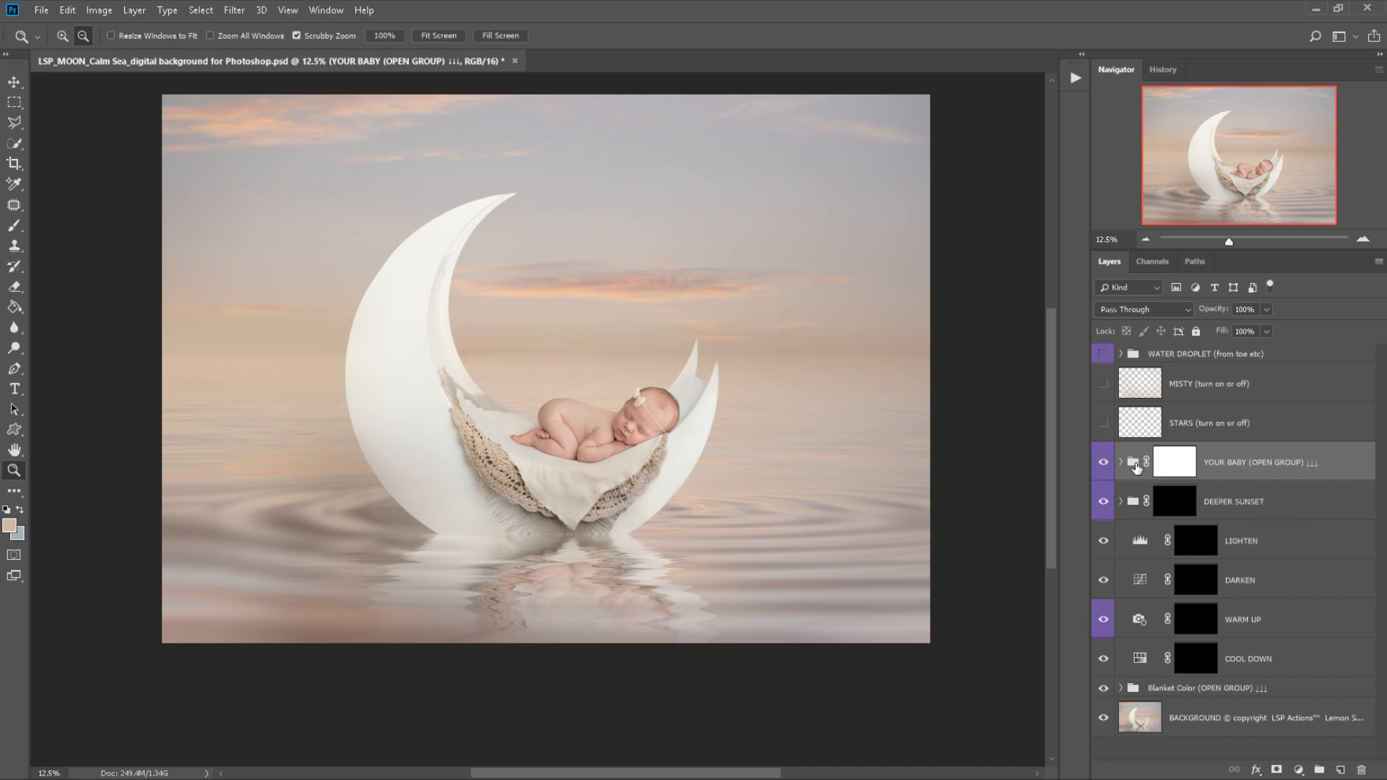
# Paint white over the baby on the Lighten Baby (paint) mask with a 2165 px soft brush at 11% flow.
pyautogui.click(1121, 462)
pyautogui.click(1243, 511)
pyautogui.keyDown('shift'); pyautogui.click(1243, 506); pyautogui.keyUp('shift')
pyautogui.keyDown('shift'); pyautogui.click(1244, 503); pyautogui.keyUp('shift')
pyautogui.keyDown('shift'); pyautogui.click(1244, 503); pyautogui.keyUp('shift')
pyautogui.keyDown('shift'); pyautogui.click(1244, 502); pyautogui.keyUp('shift')
pyautogui.press('b')
pyautogui.press('x')
pyautogui.rightClick(676, 444)
pyautogui.click(651, 422)
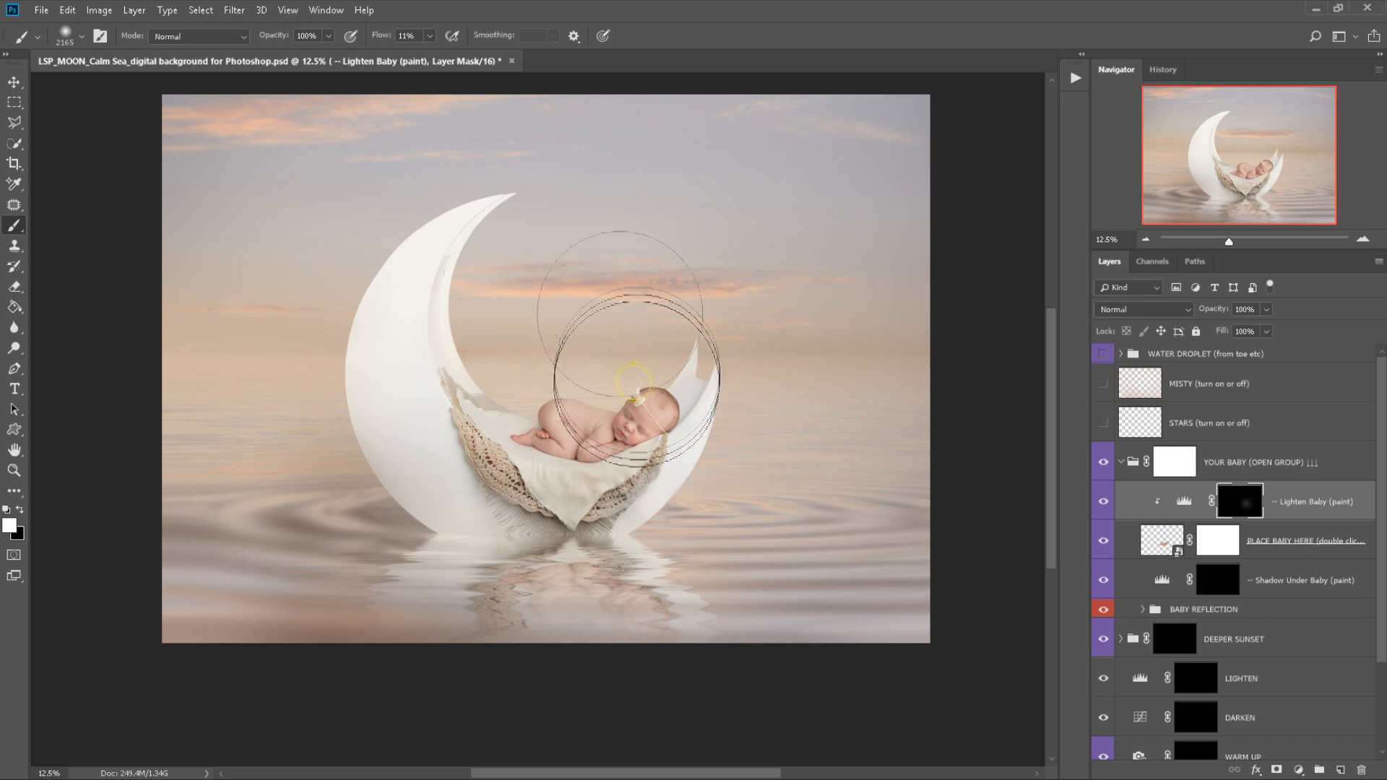
# Raise the brush flow to 25% and brighten the baby's head further on the Lighten Baby mask.
pyautogui.click(416, 36)
pyautogui.write('25')
pyautogui.press('Return')
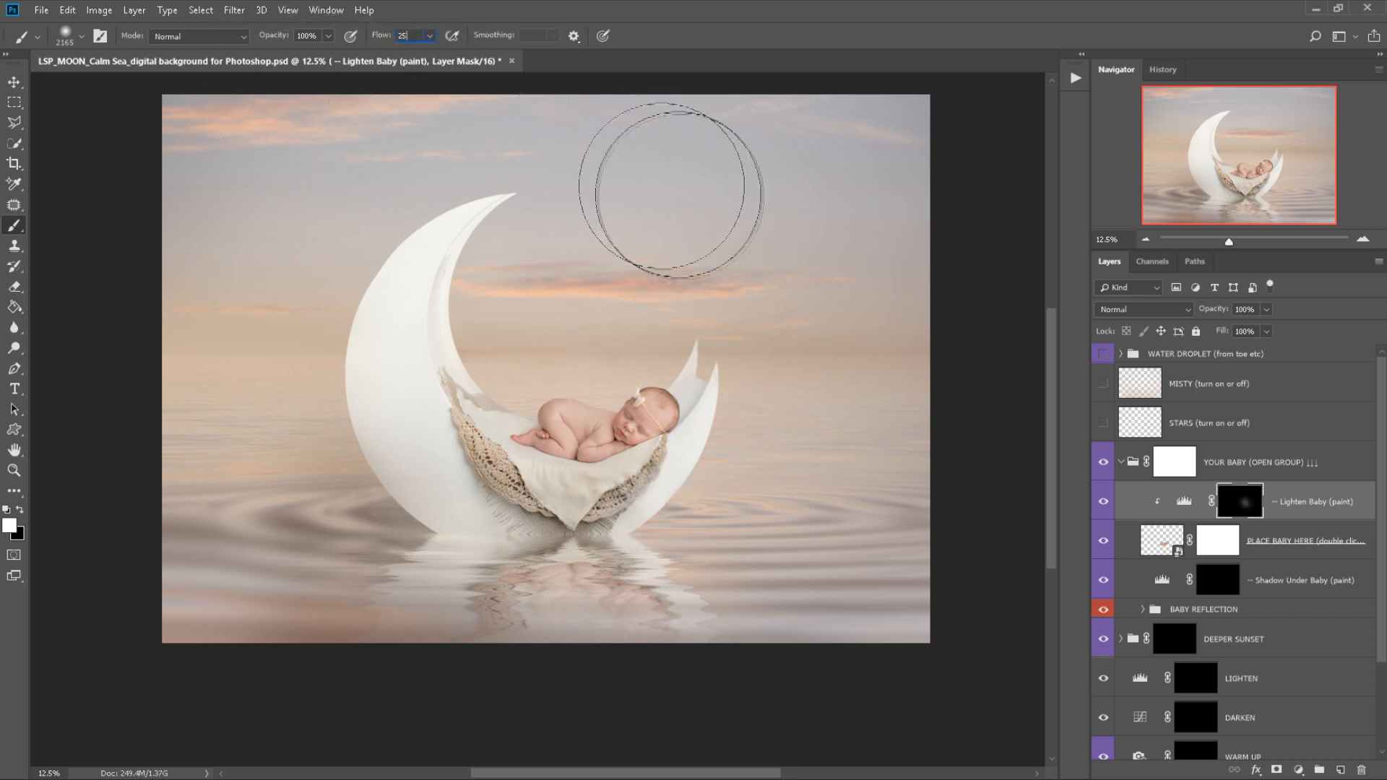
pyautogui.moveTo(636, 384)
pyautogui.mouseDown()
pyautogui.moveTo(665, 395)
pyautogui.moveTo(650, 426)
pyautogui.moveTo(693, 365)
pyautogui.mouseUp()
# Add a Warming Filter (85) photo filter clipped to the baby layer at about 17% density, and compare it on and off.
pyautogui.click(1276, 542)
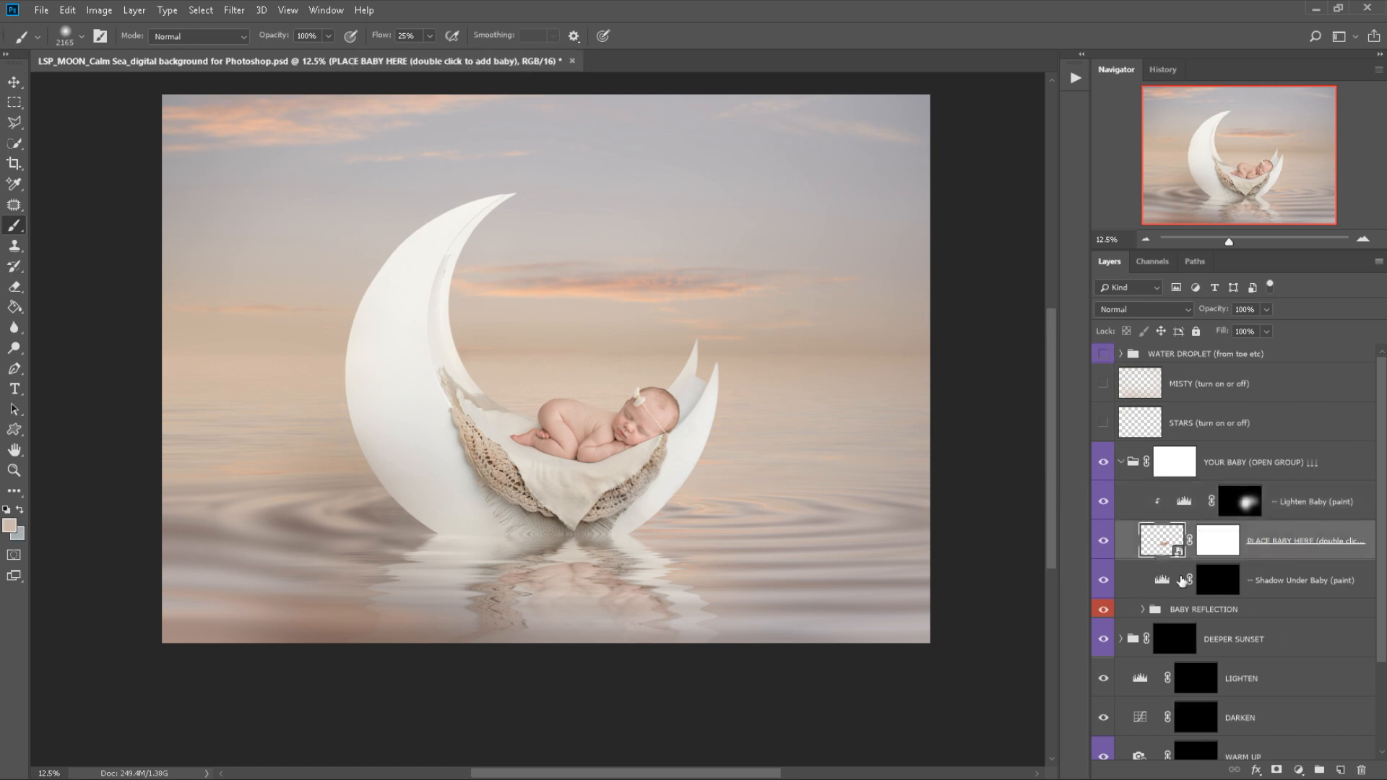
pyautogui.click(1298, 769)
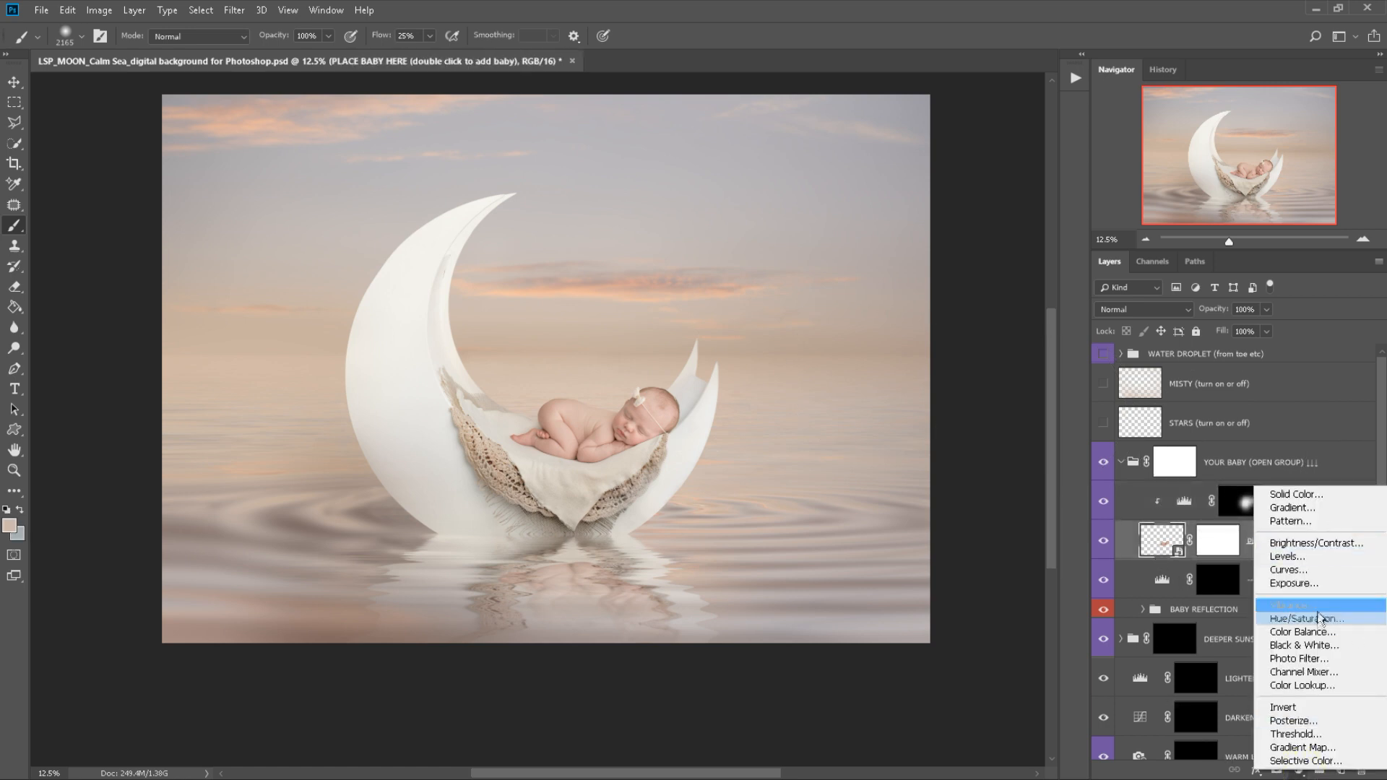
pyautogui.click(1317, 659)
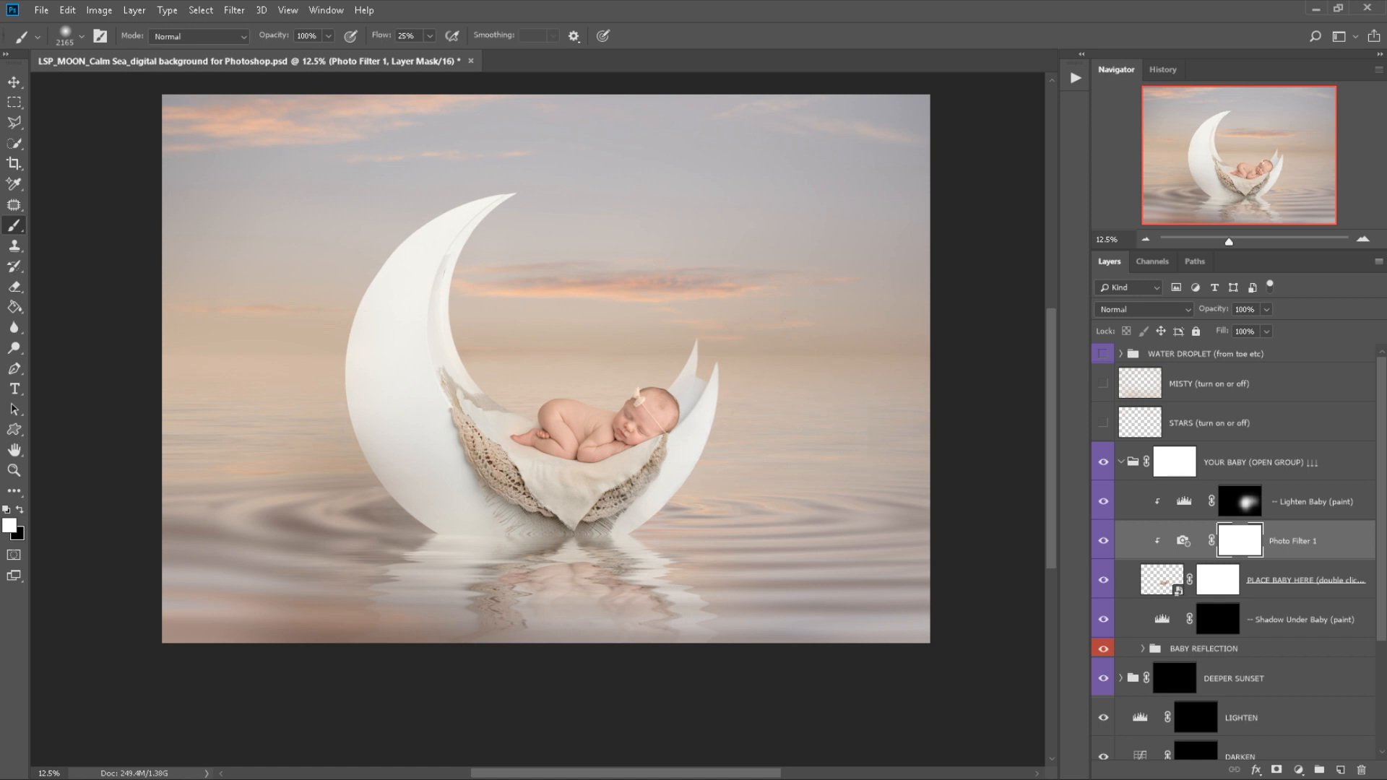
pyautogui.moveTo(863, 270); pyautogui.dragTo(871, 186)
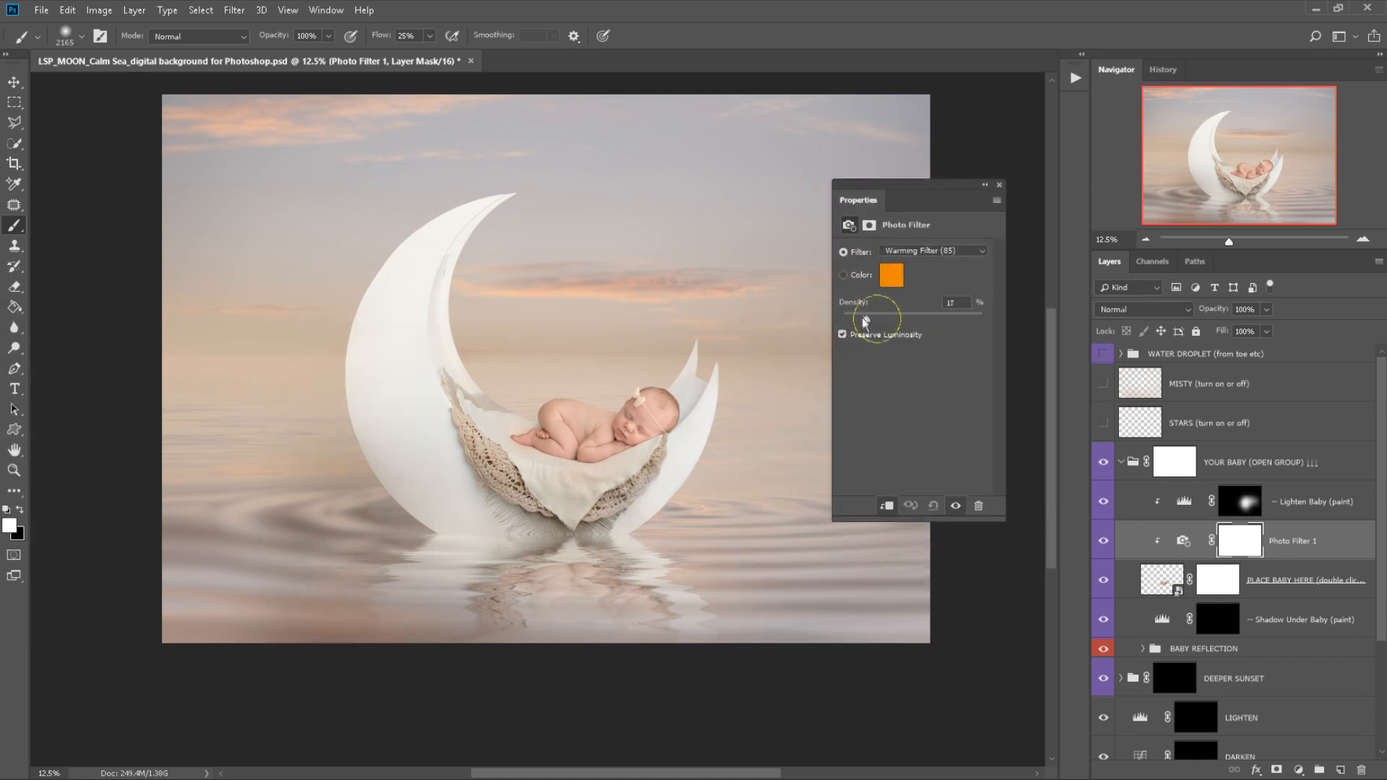
pyautogui.moveTo(858, 316); pyautogui.dragTo(868, 315)
pyautogui.click(1099, 545)
pyautogui.click(1099, 545)
pyautogui.click(1099, 545)
pyautogui.click(1099, 546)
# Invert the Photo Filter mask to black and paint white over the baby to reveal the warming there.
pyautogui.click(1252, 549)
pyautogui.hotkey('ctrl', 'i')
pyautogui.press('x')
pyautogui.press('x')
pyautogui.moveTo(653, 341)
pyautogui.mouseDown()
pyautogui.moveTo(719, 426)
pyautogui.moveTo(539, 426)
pyautogui.mouseUp()
pyautogui.click(531, 438)
pyautogui.press('x')
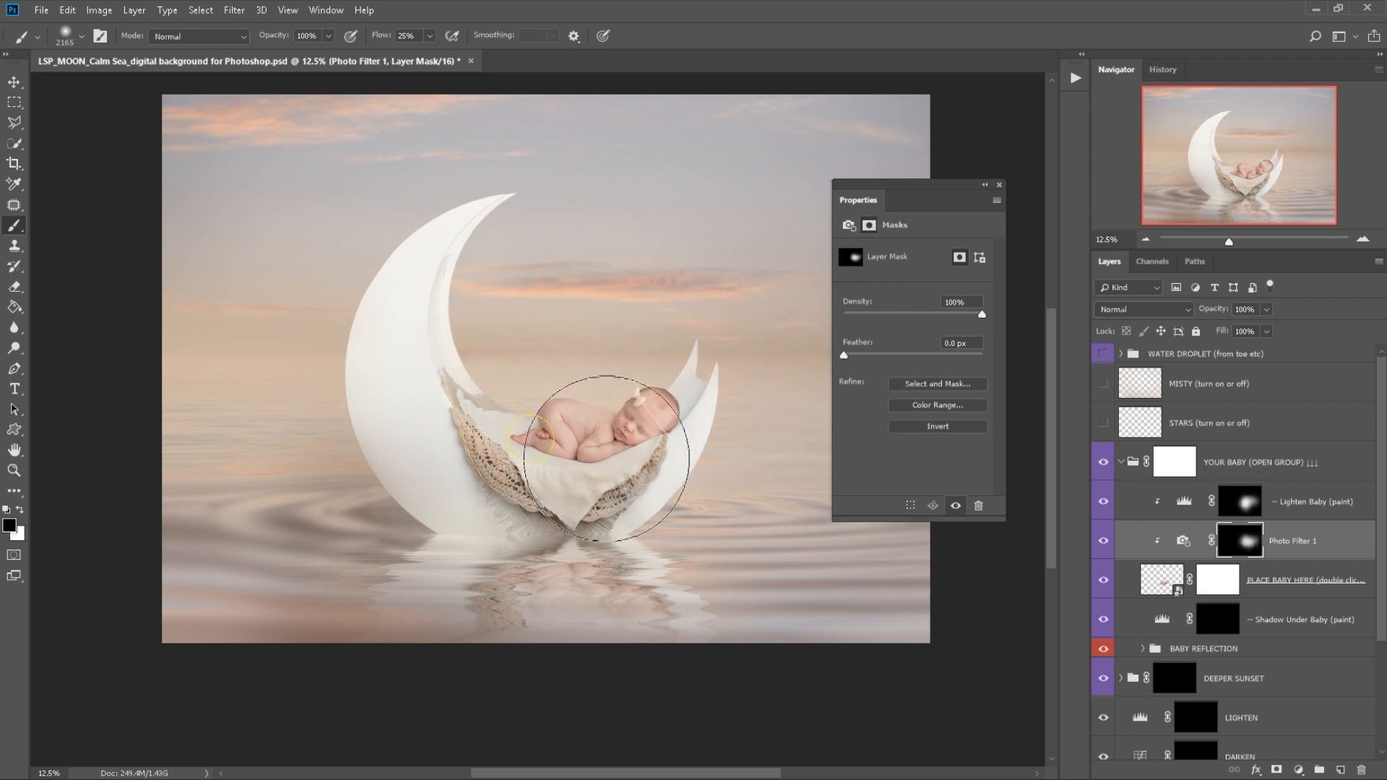
# Collapse the floating Properties panel and the YOUR BABY group.
pyautogui.moveTo(859, 206); pyautogui.dragTo(920, 211)
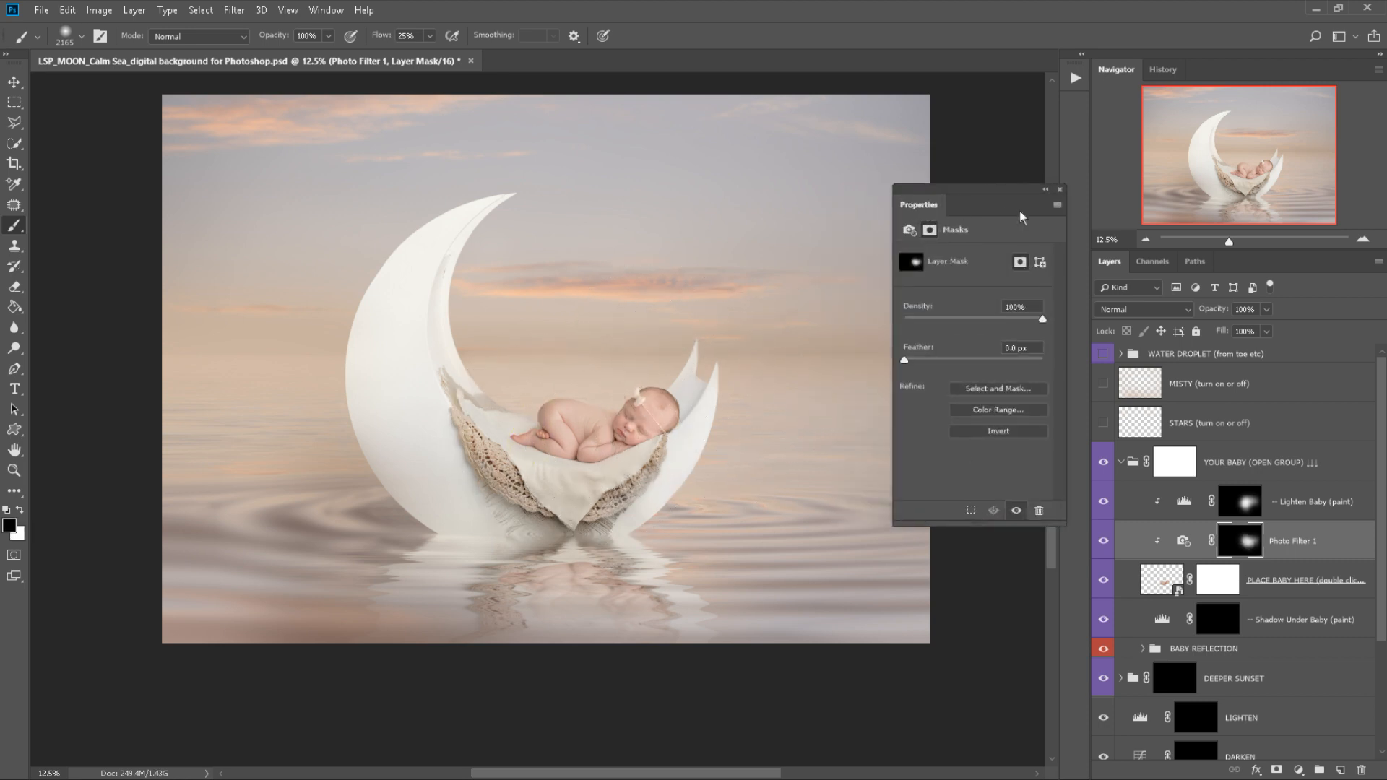
pyautogui.click(1046, 190)
pyautogui.press('z')
pyautogui.keyDown('alt'); pyautogui.click(576, 321); pyautogui.keyUp('alt')
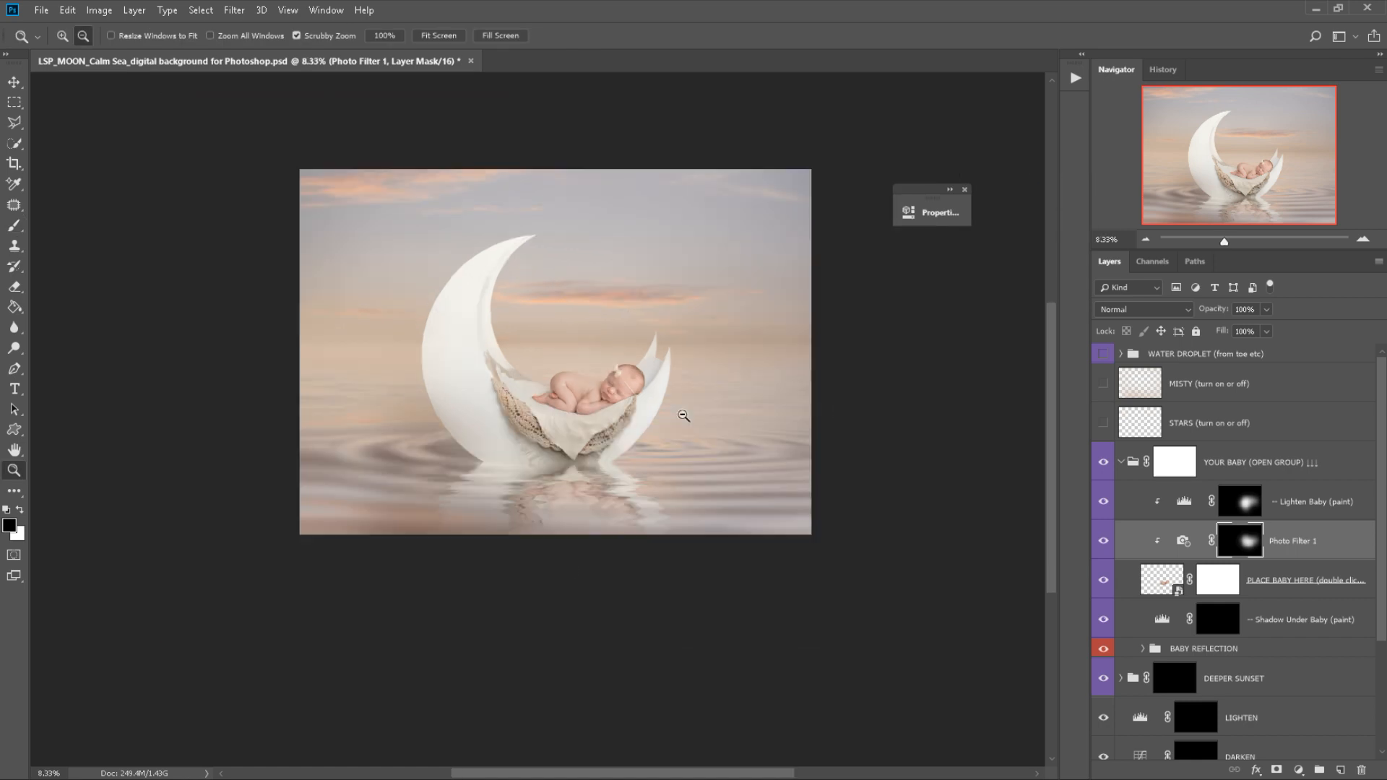
pyautogui.click(684, 416)
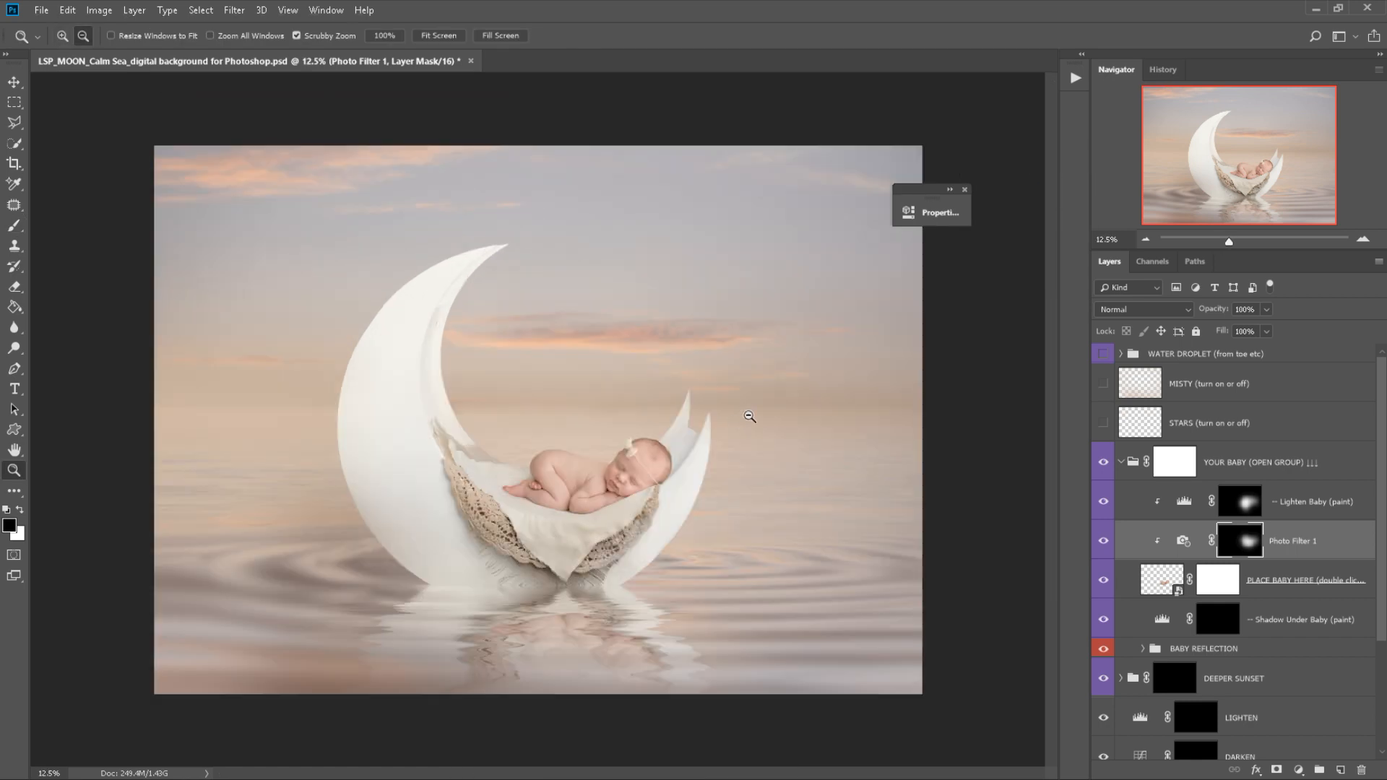
pyautogui.click(1121, 461)
pyautogui.keyDown('alt'); pyautogui.click(976, 398); pyautogui.keyUp('alt')
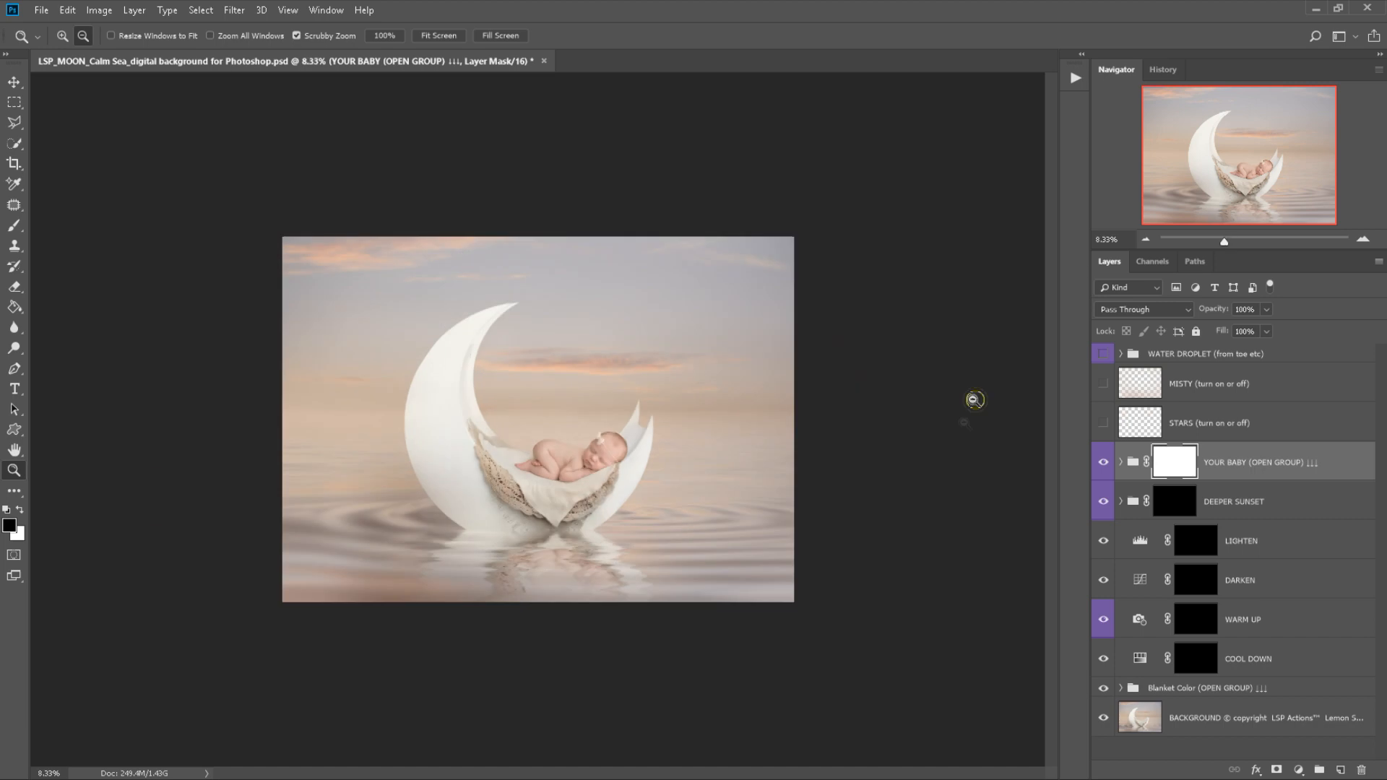
# Expand the Blanket Color group to reach its hue/saturation layers for recoloring the blanket.
pyautogui.click(625, 428)
pyautogui.click(588, 505)
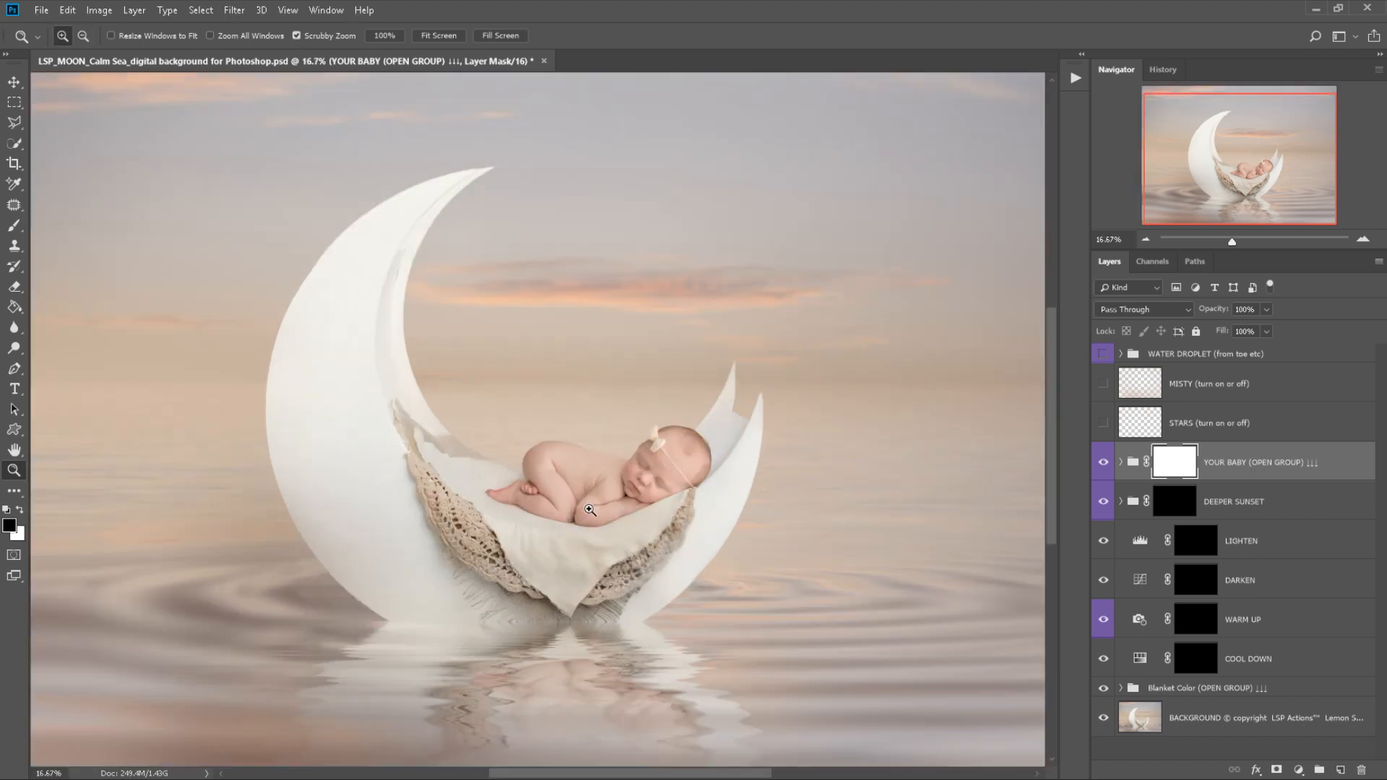
pyautogui.click(594, 511)
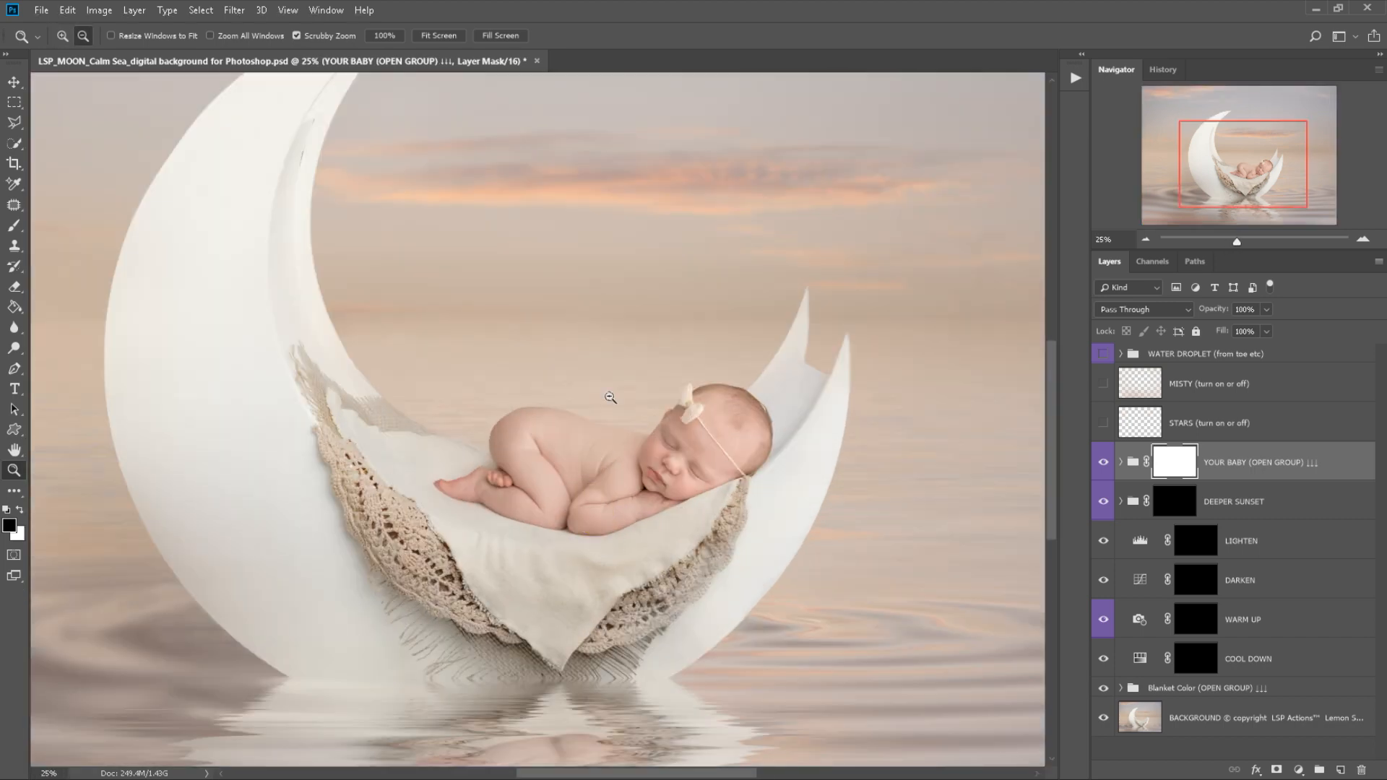
pyautogui.scroll(-2, 707, 512)
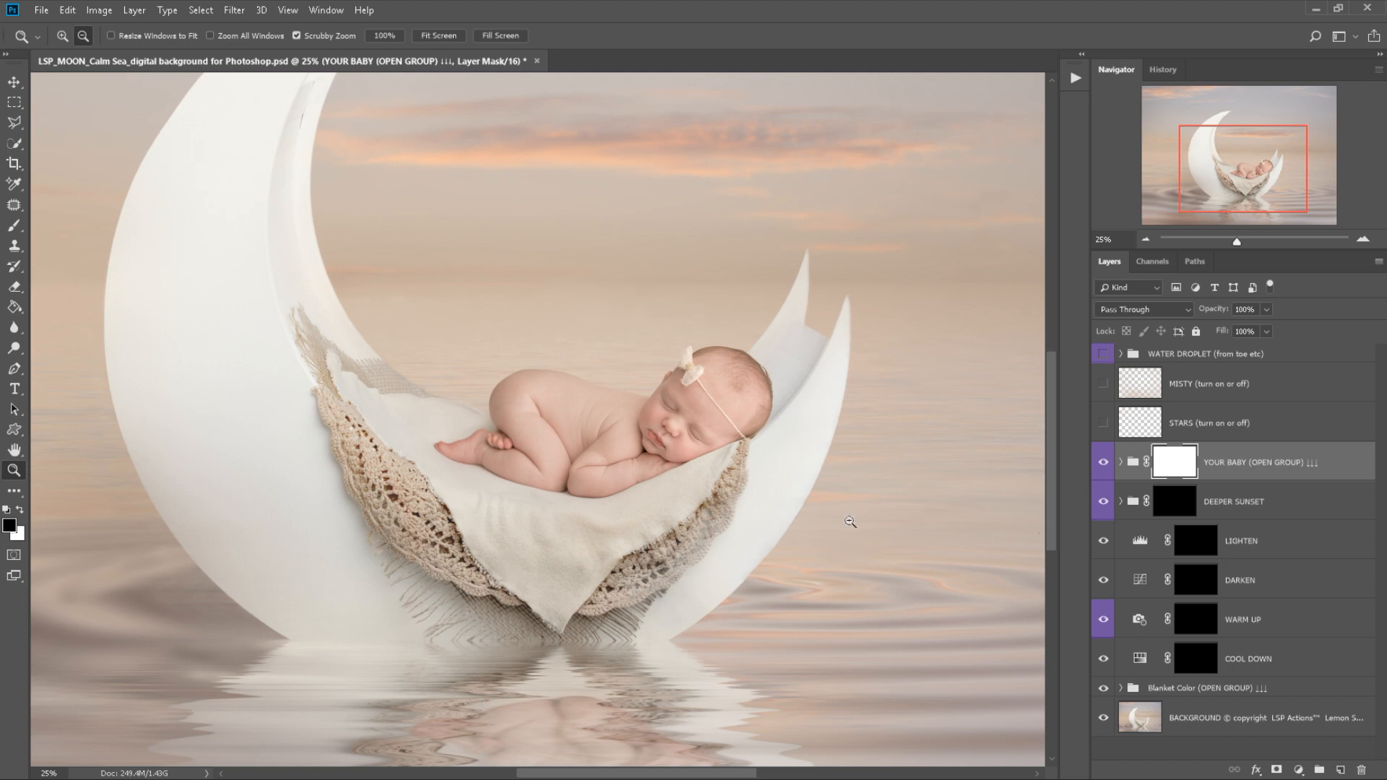
pyautogui.scroll(-3, 1301, 609)
pyautogui.click(1165, 689)
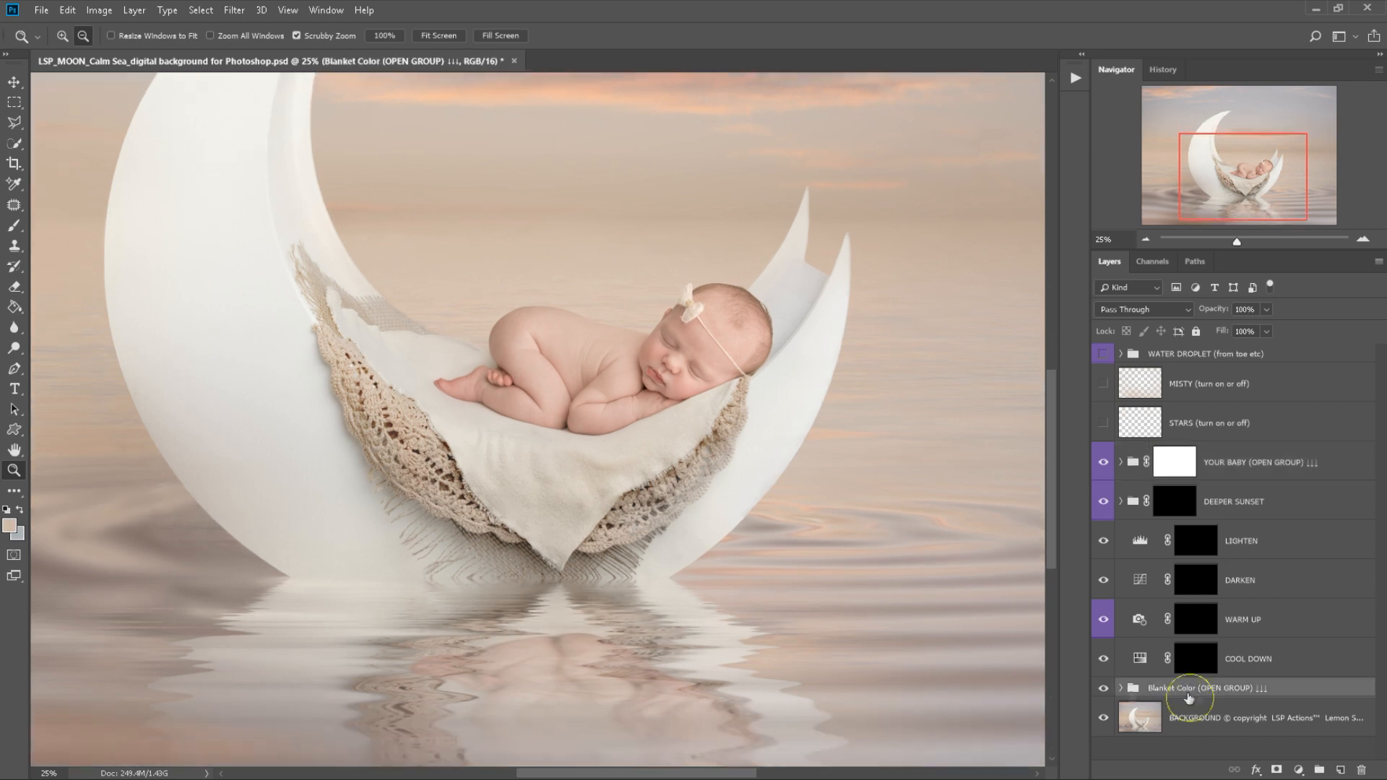
pyautogui.click(1120, 689)
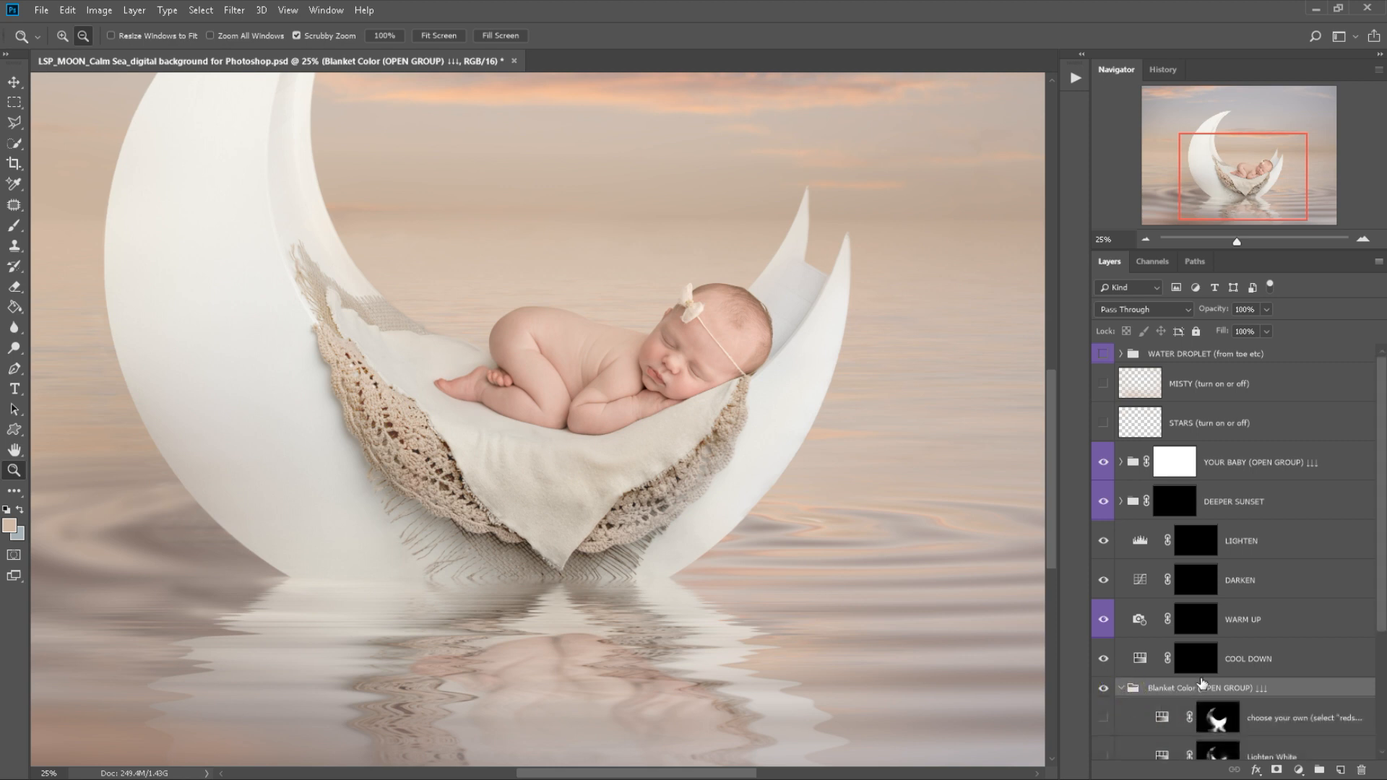
pyautogui.scroll(-3, 1221, 661)
pyautogui.scroll(-1, 1223, 662)
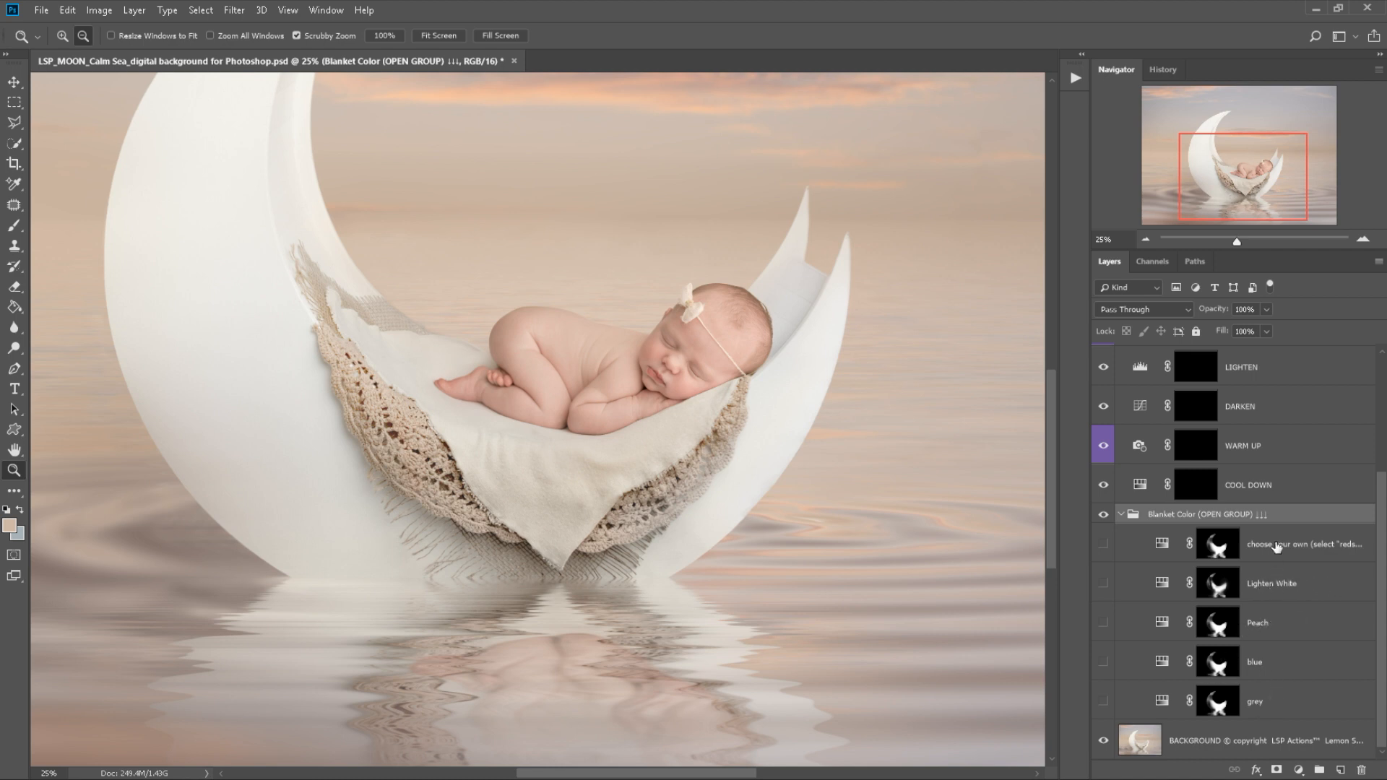
# Preview the grey, blue, Peach and Lighten White blanket colors one at a time, hiding each again.
pyautogui.click(1104, 701)
pyautogui.click(1104, 701)
pyautogui.click(1104, 662)
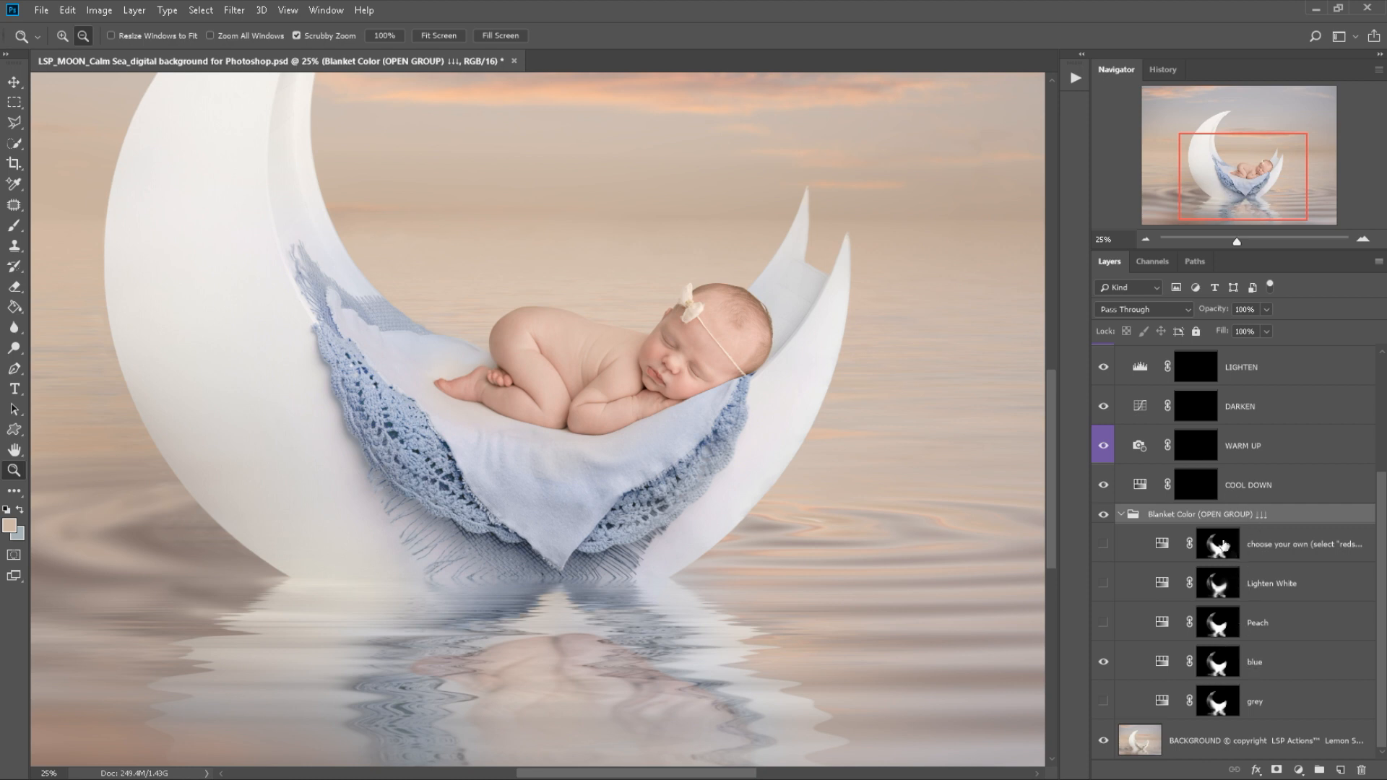
pyautogui.scroll(1, 1220, 443)
pyautogui.scroll(-1, 1222, 583)
pyautogui.click(1103, 662)
pyautogui.click(1103, 623)
pyautogui.click(1103, 623)
pyautogui.click(1104, 584)
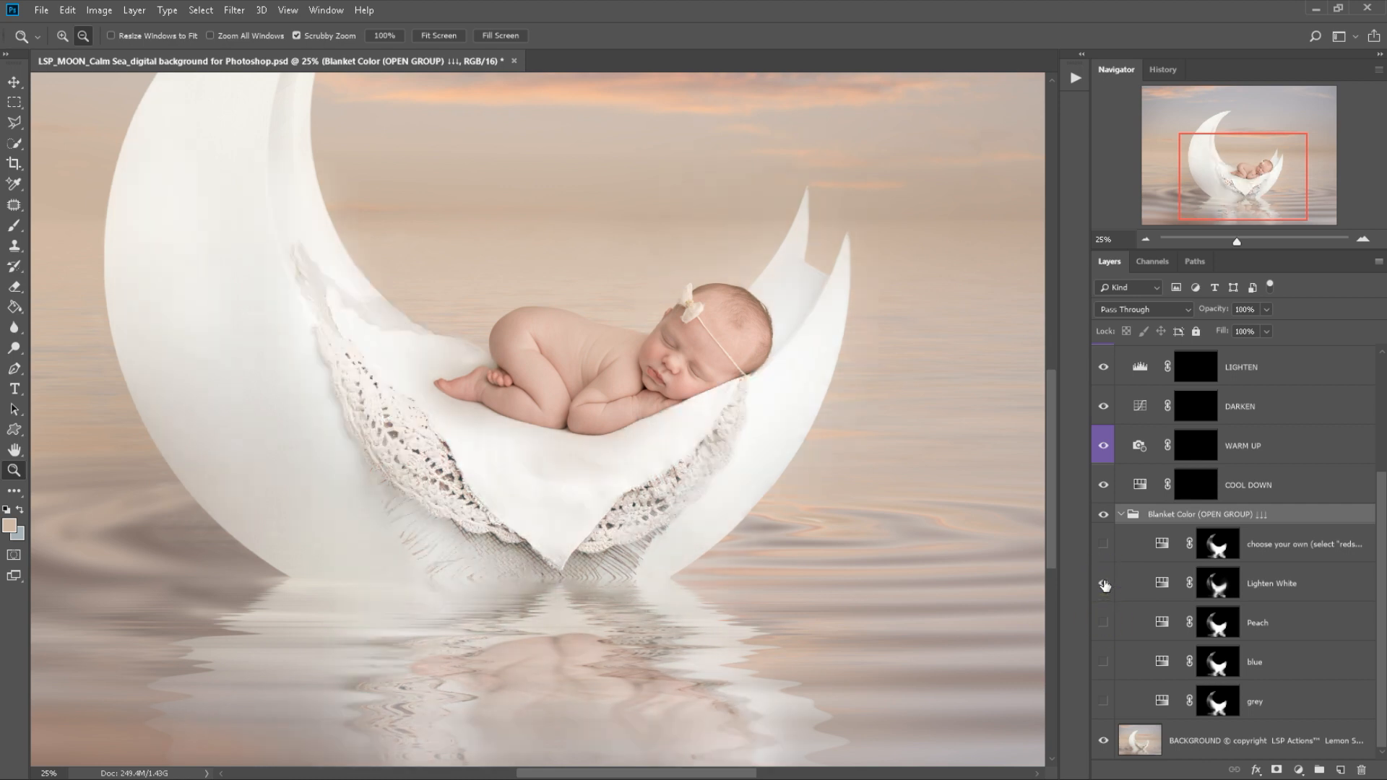
pyautogui.click(1103, 584)
# Show the "choose your own" blanket layer and shift its Reds hue to make the blanket pale green.
pyautogui.click(1104, 544)
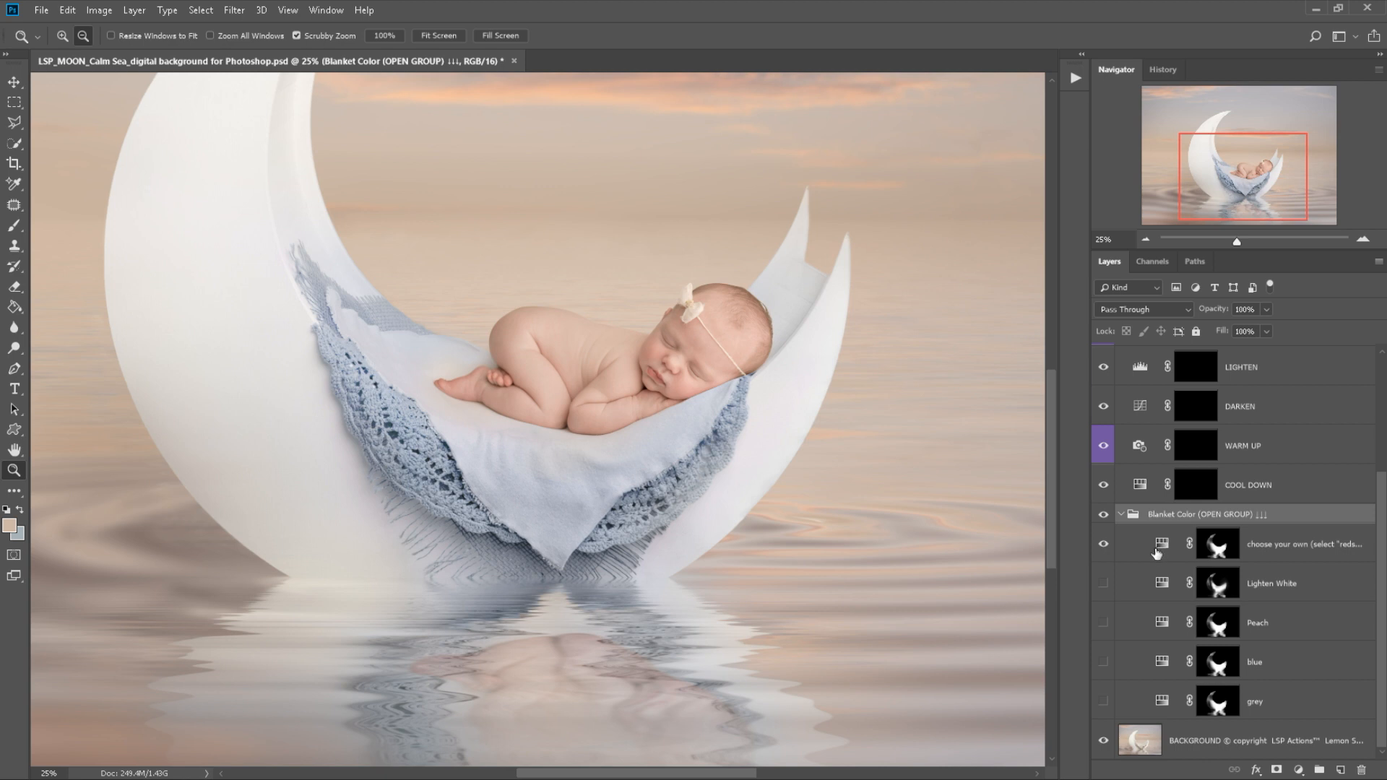
pyautogui.doubleClick(1158, 547)
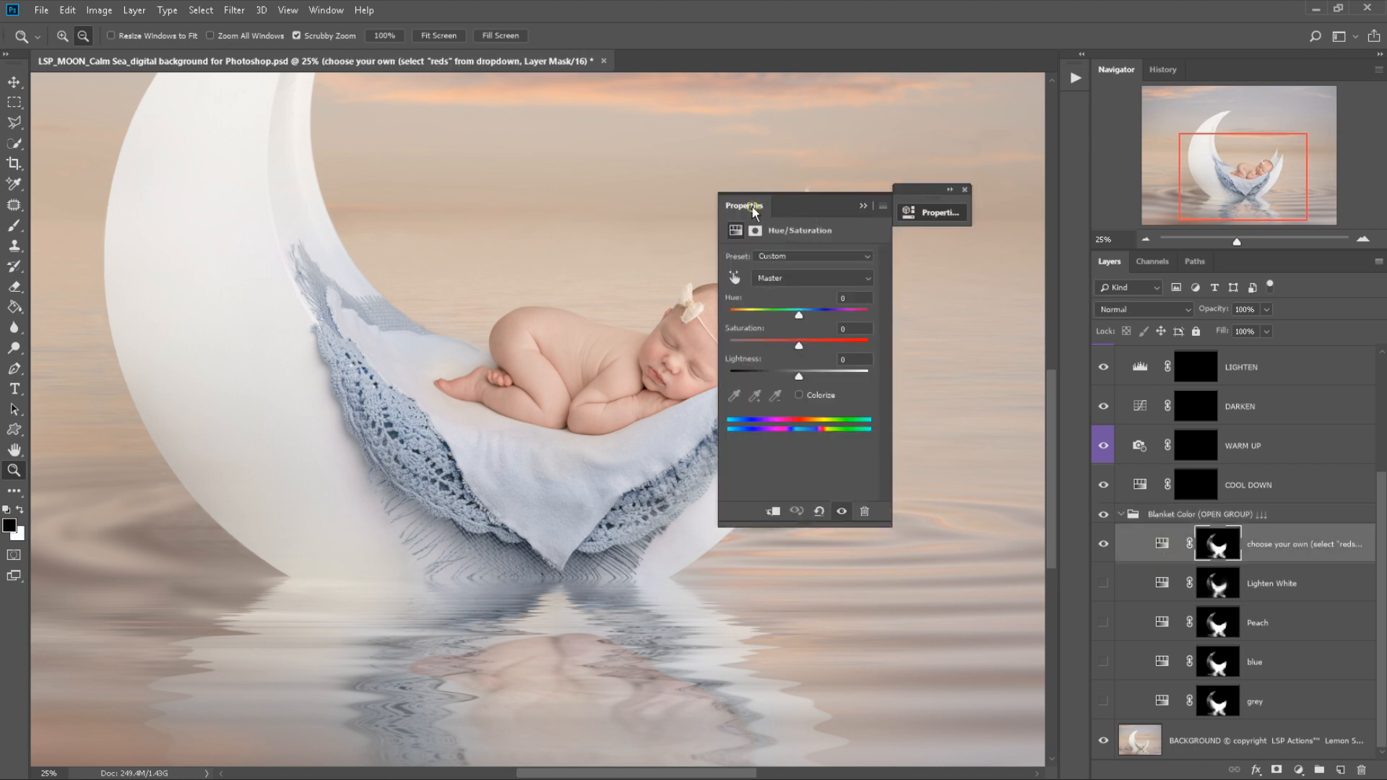
pyautogui.moveTo(752, 209); pyautogui.dragTo(867, 209)
pyautogui.click(881, 278)
pyautogui.click(886, 299)
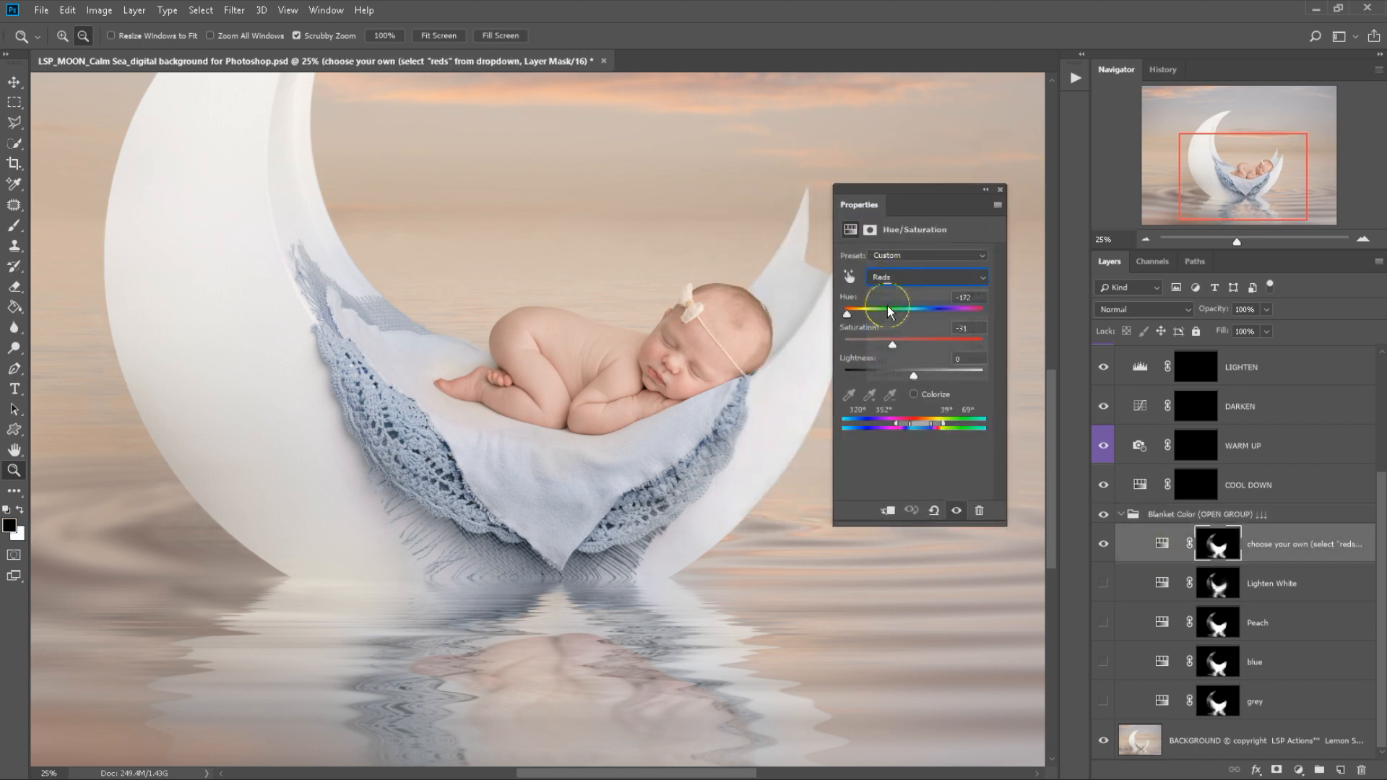
pyautogui.moveTo(848, 316); pyautogui.dragTo(958, 318)
pyautogui.keyDown('alt'); pyautogui.click(703, 442); pyautogui.keyUp('alt')
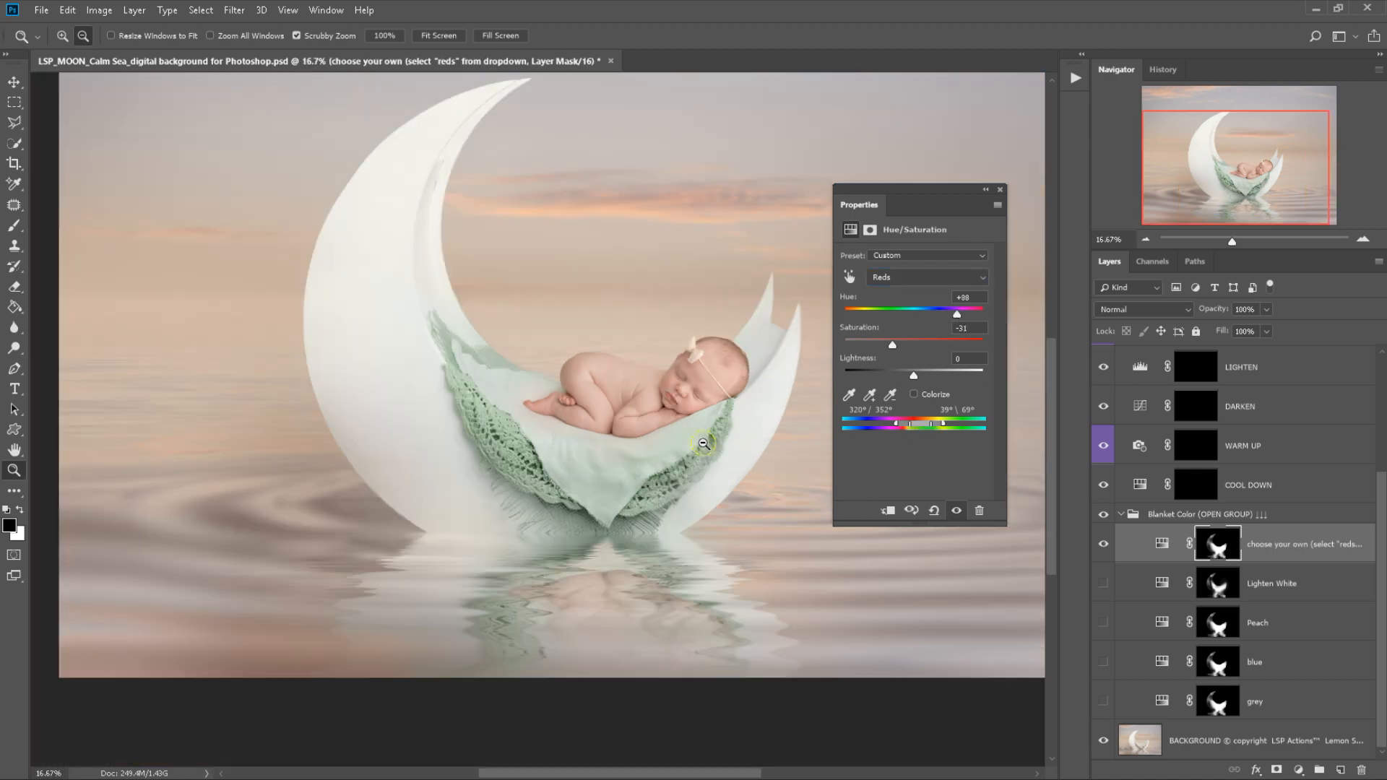
pyautogui.keyDown('alt'); pyautogui.click(703, 443); pyautogui.keyUp('alt')
pyautogui.click(666, 528)
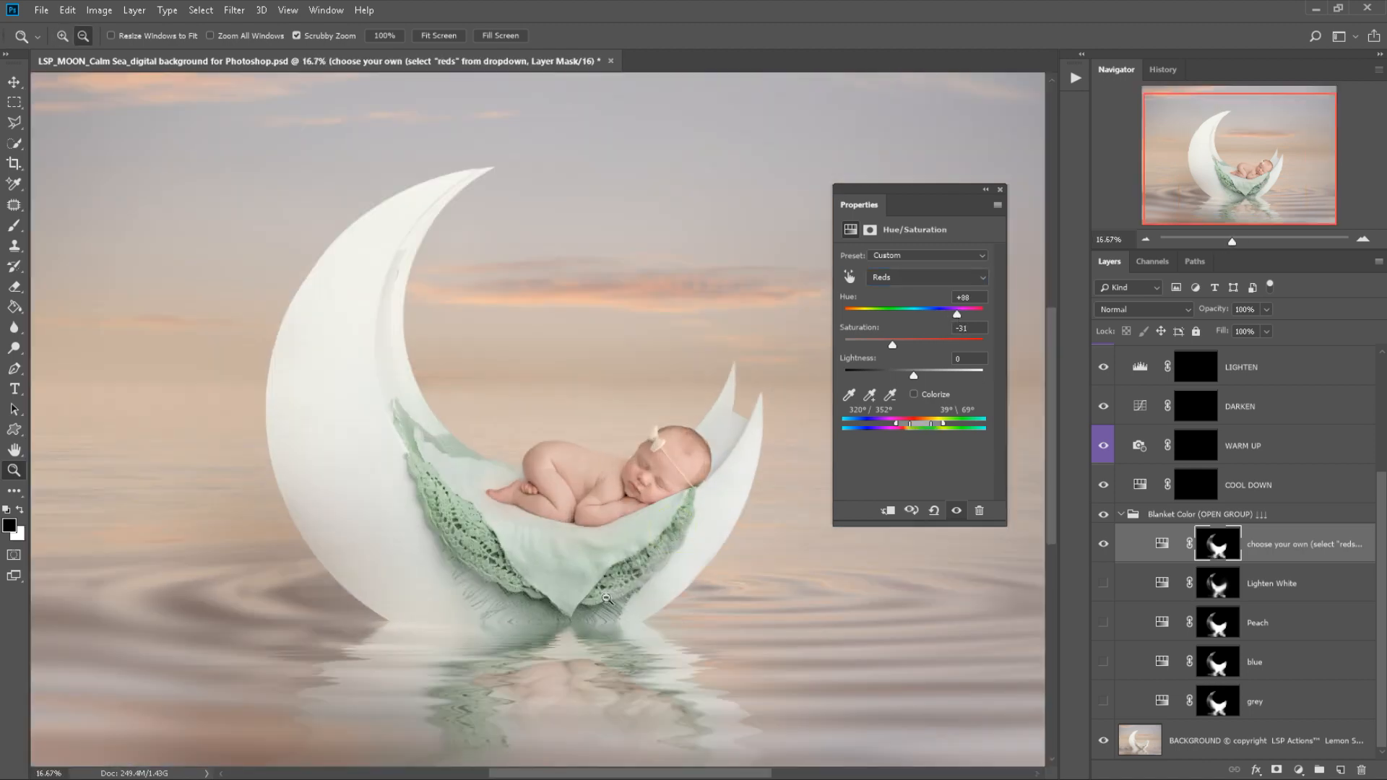
# Hide the "choose your own" layer and compare the preset blanket colors again, leaving every blanket color layer hidden.
pyautogui.click(1103, 543)
pyautogui.click(1104, 584)
pyautogui.click(1103, 622)
pyautogui.click(1103, 622)
pyautogui.click(1106, 660)
pyautogui.click(1105, 660)
pyautogui.click(1104, 700)
pyautogui.click(1104, 700)
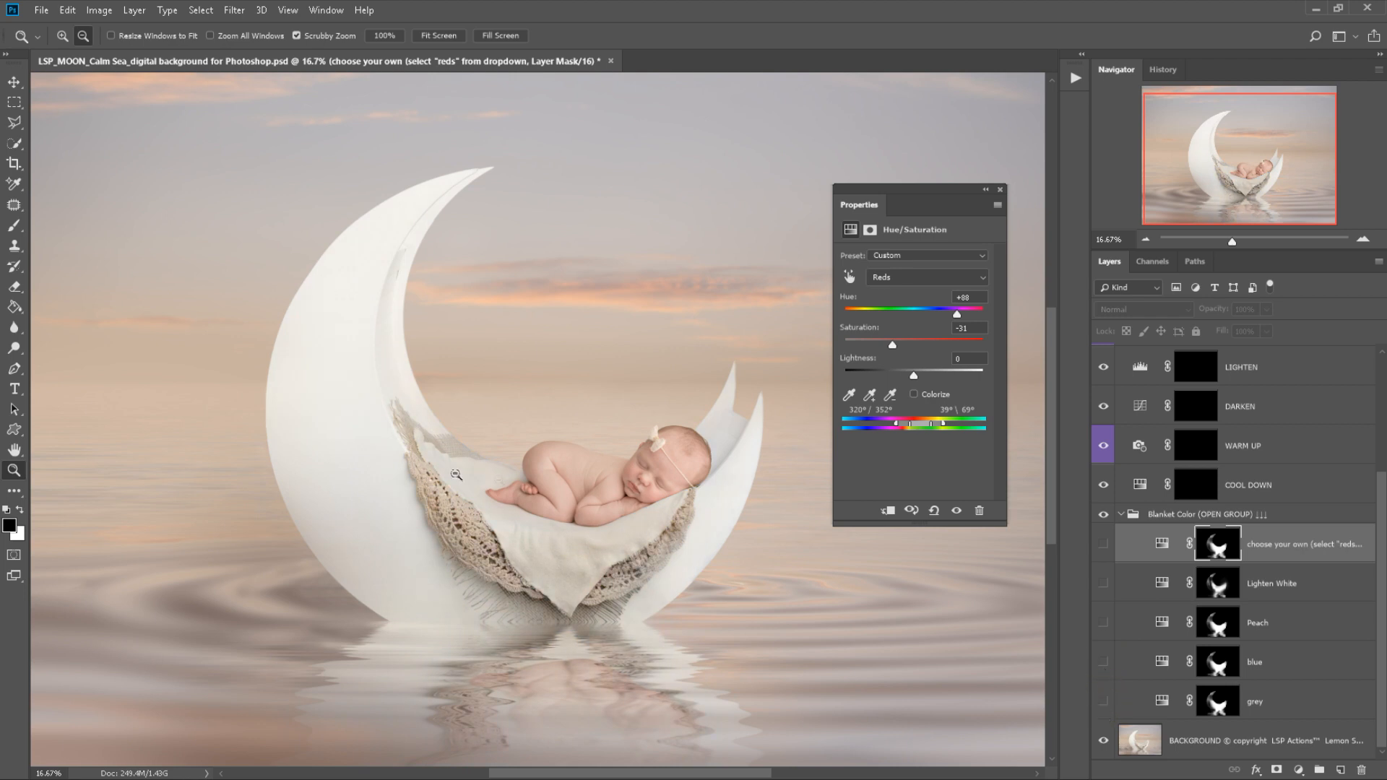
# Collapse the Blanket Color group and close the Properties panel.
pyautogui.click(1121, 514)
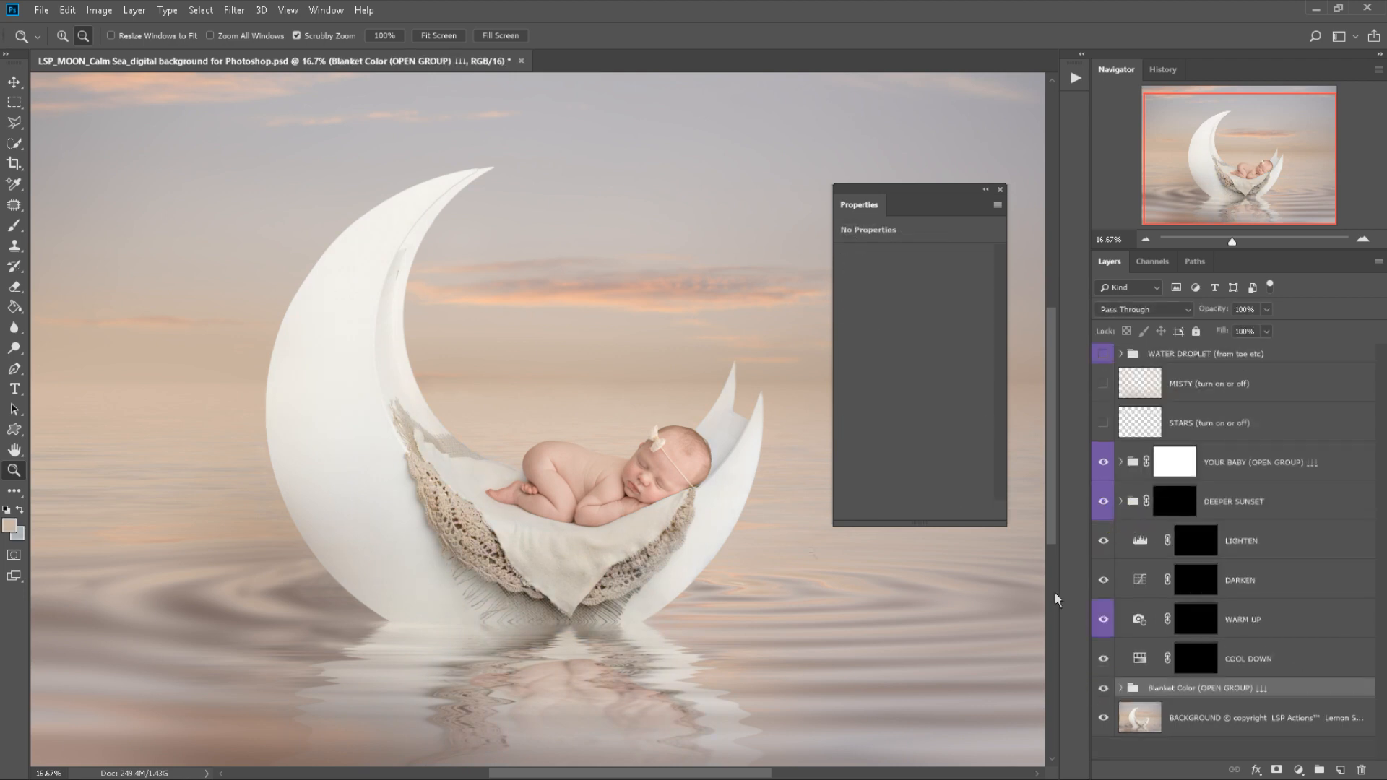
pyautogui.click(593, 552)
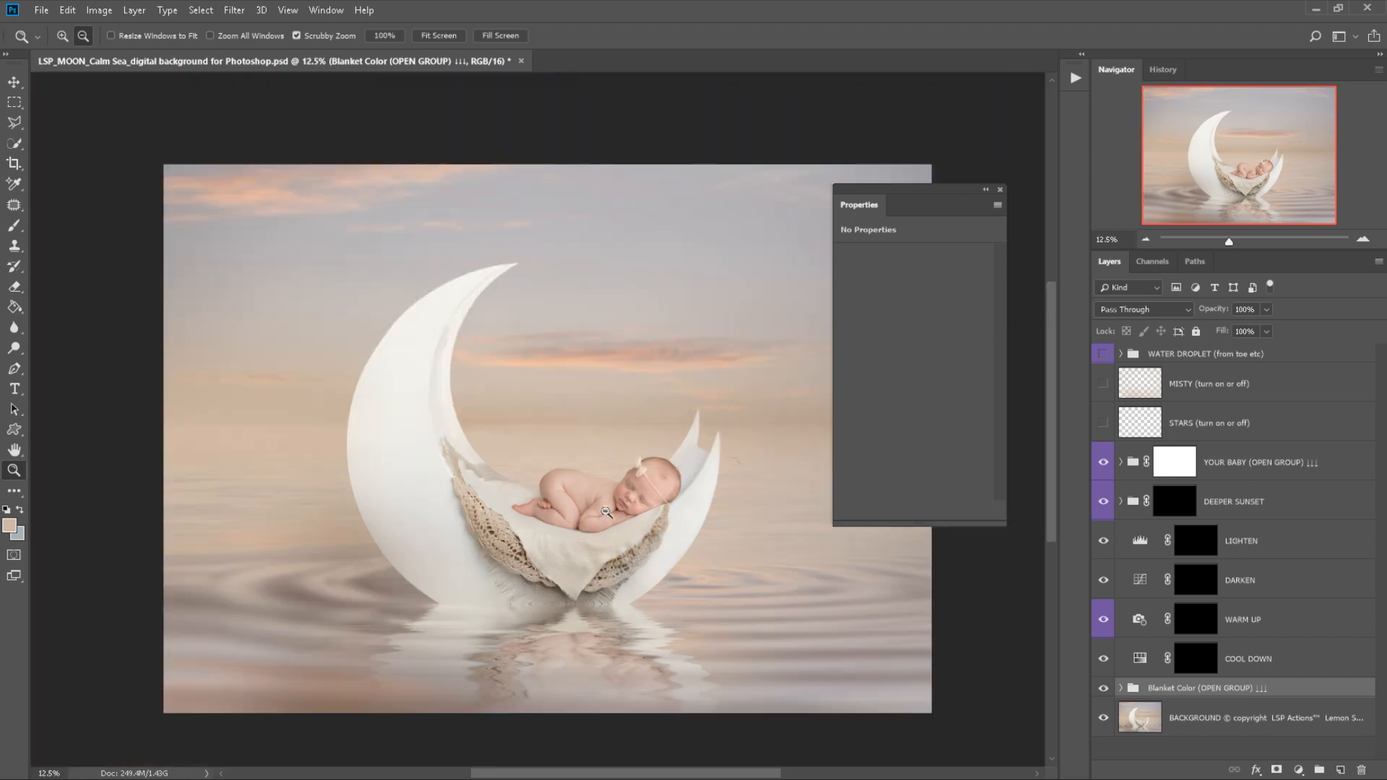
pyautogui.click(1000, 191)
pyautogui.scroll(-3, 773, 524)
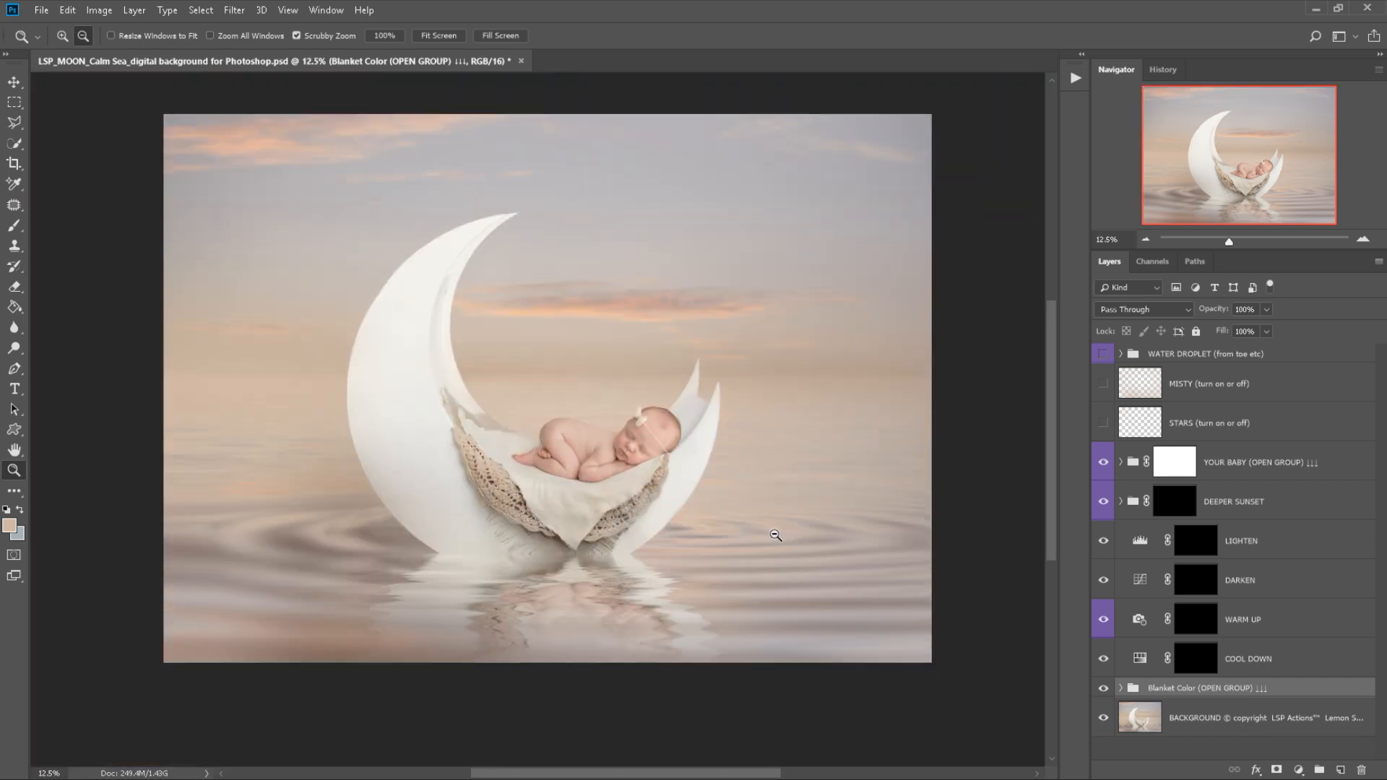
# Toggle the visibility of the YOUR BABY group to compare the scene with and without the baby.
pyautogui.scroll(2, 728, 521)
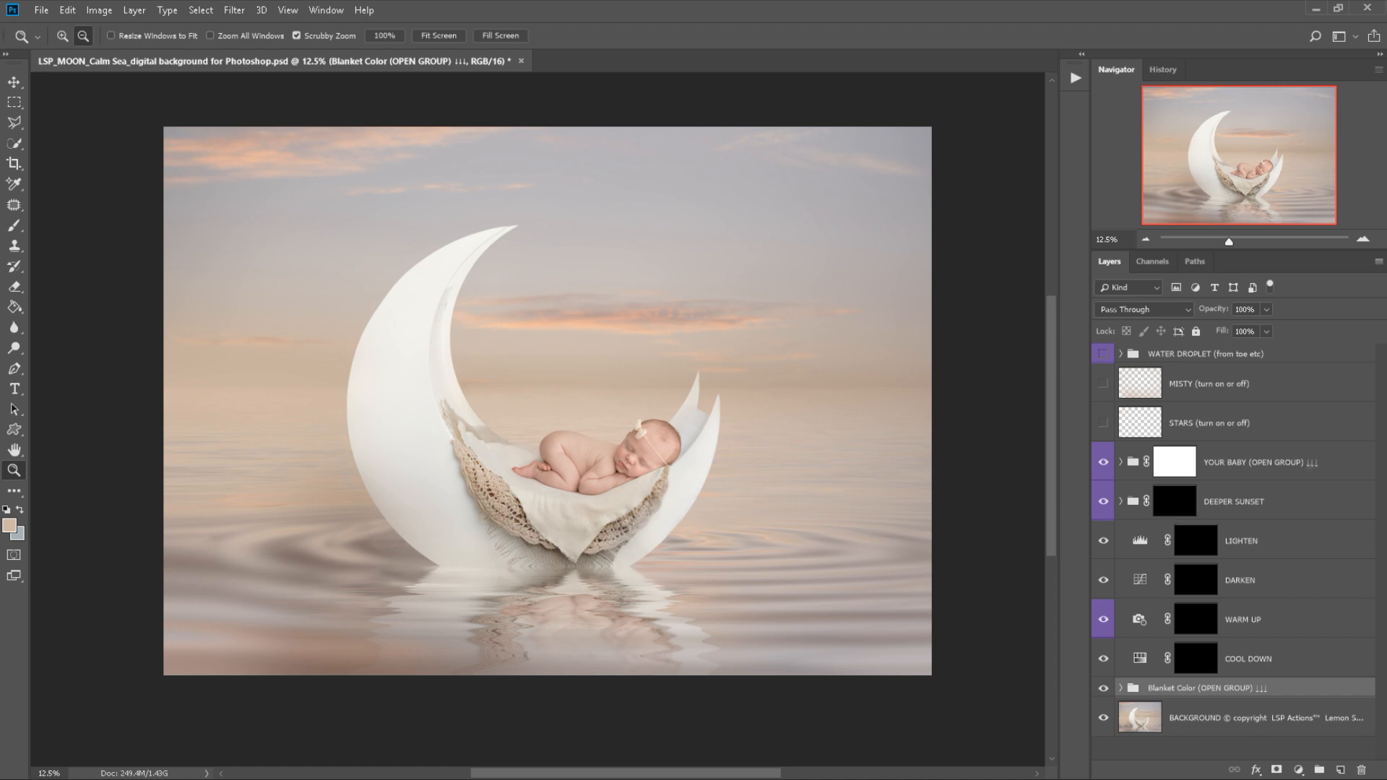
pyautogui.moveTo(1235, 488); pyautogui.dragTo(1258, 472)
pyautogui.click(1104, 462)
pyautogui.click(1103, 463)
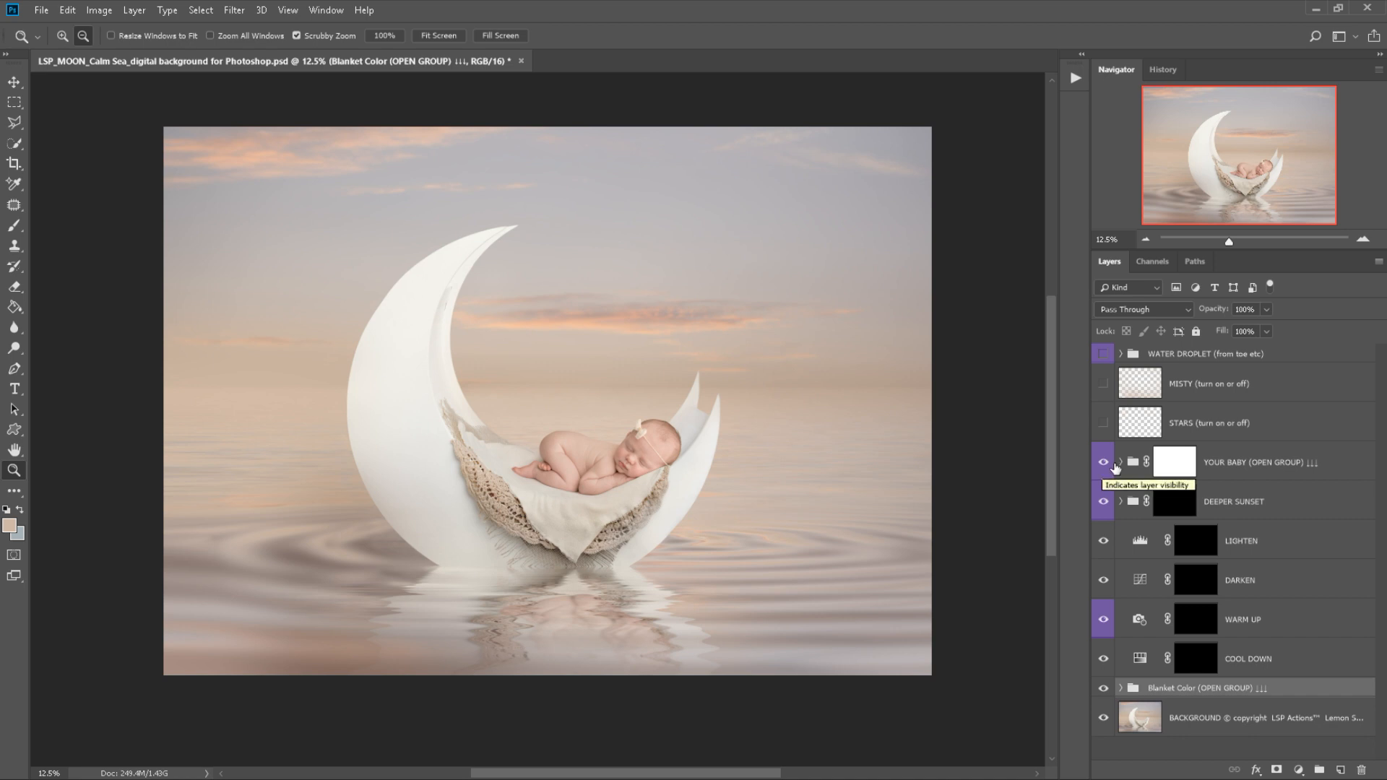
pyautogui.click(1103, 463)
pyautogui.click(1104, 463)
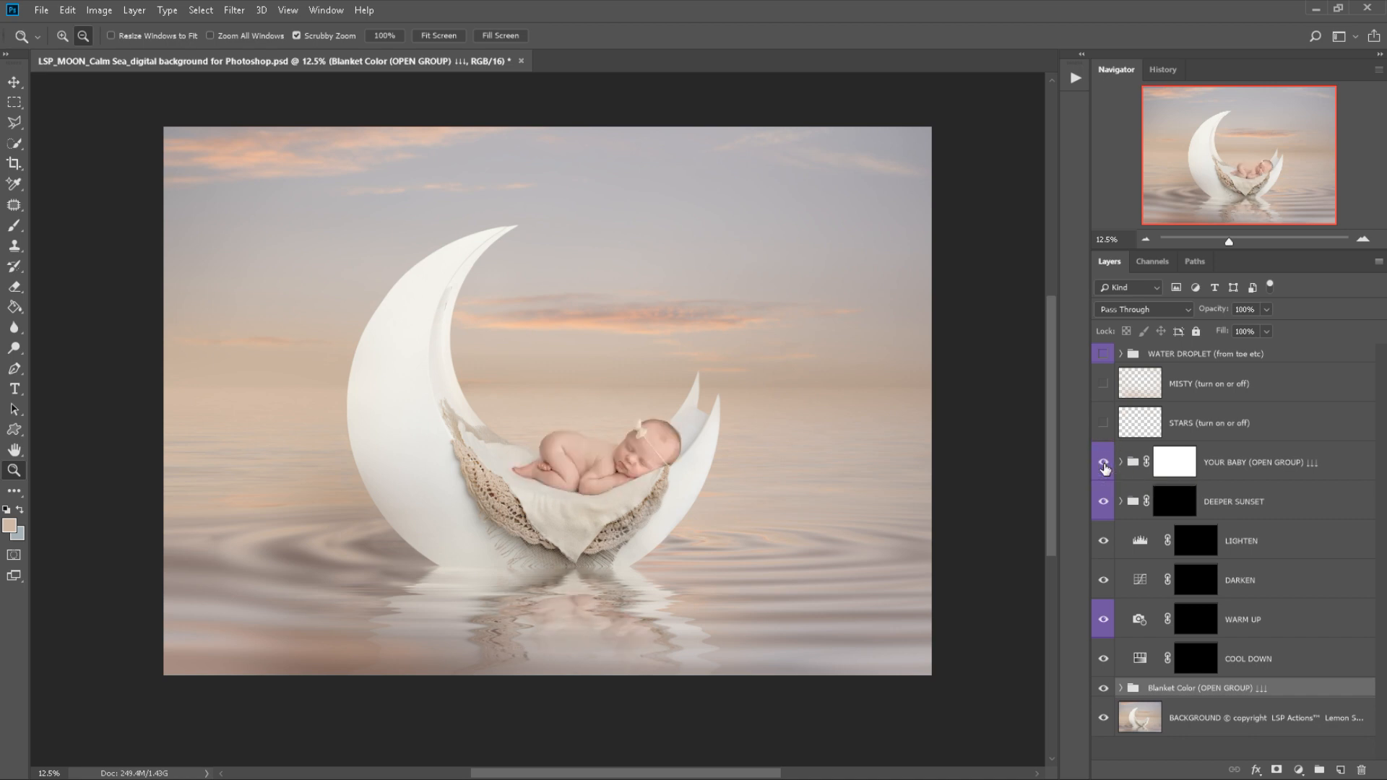